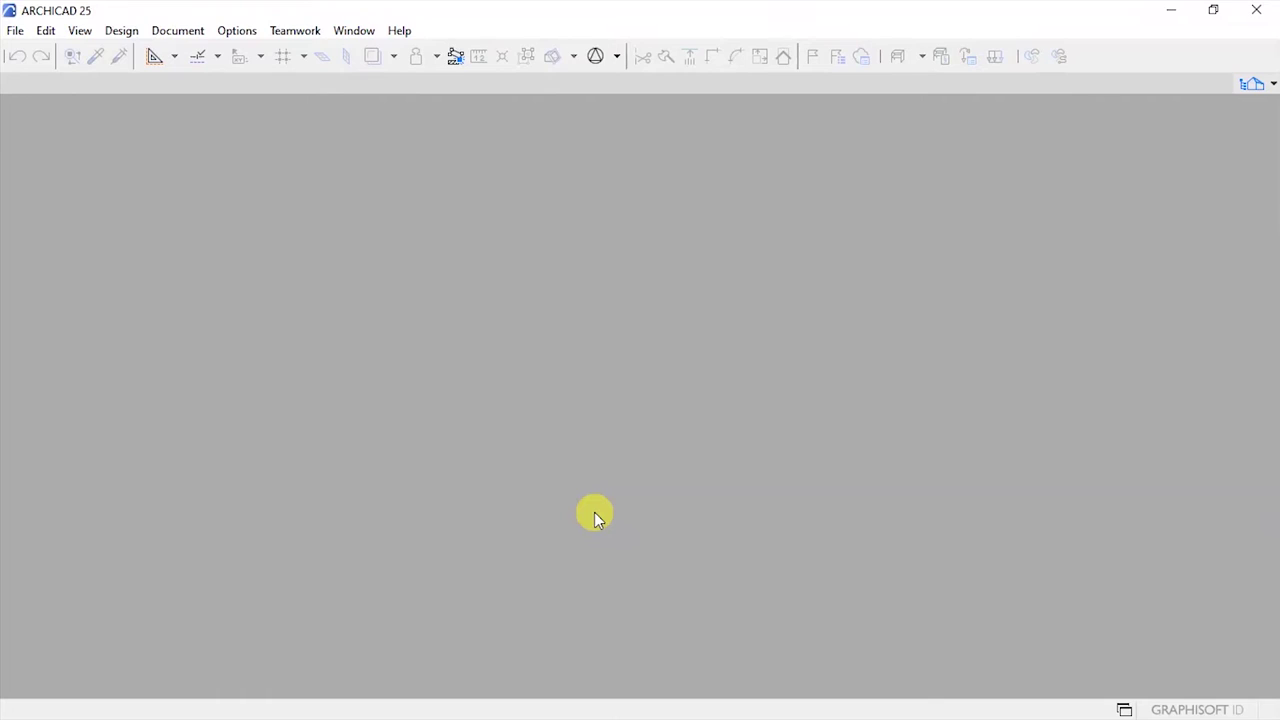
- Create a new project from the ARCHICAD 25 Template with the Default Profile as work environment
{"action": "left_click", "coordinate": [16, 32]}
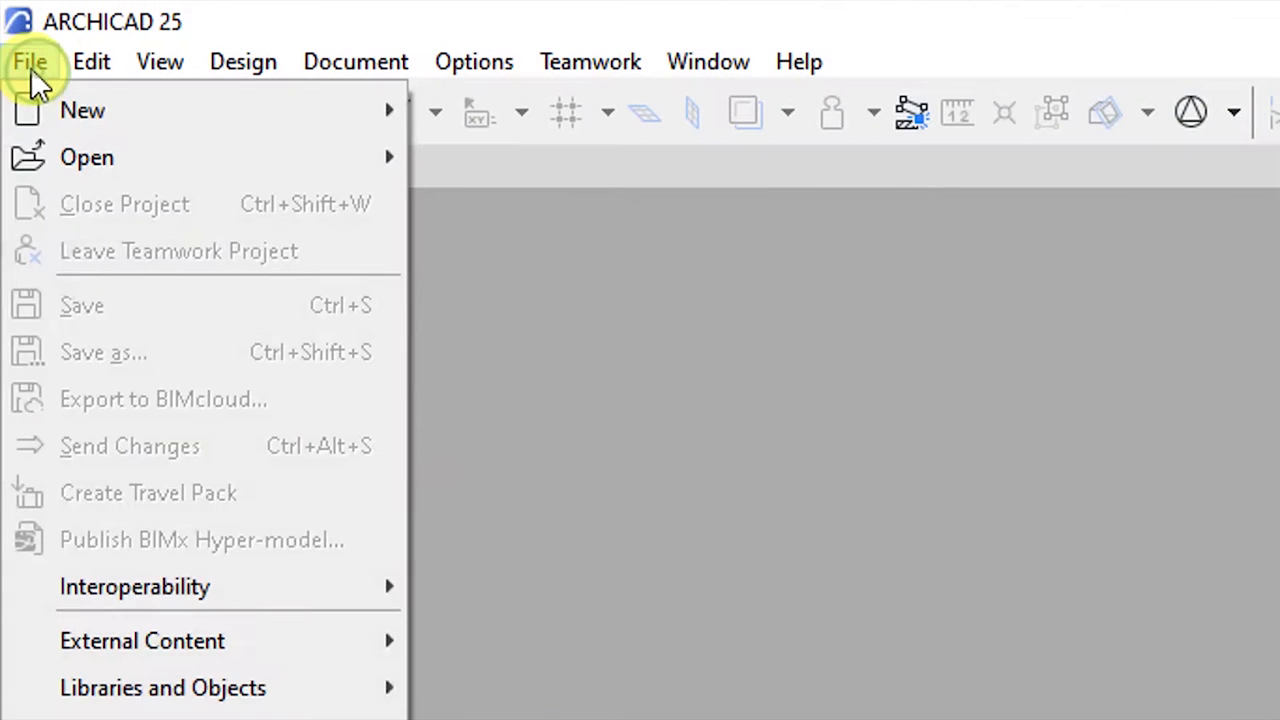
{"action": "mouse_move", "coordinate": [63, 118]}
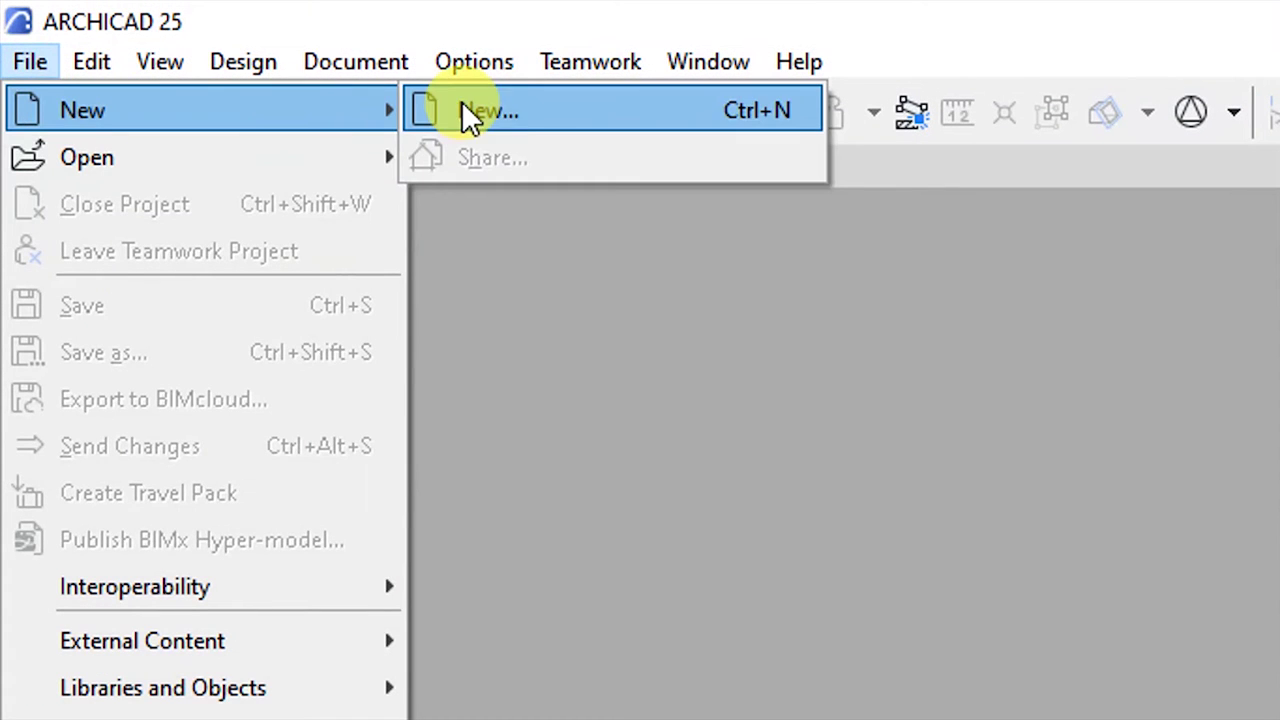
{"action": "left_click", "coordinate": [510, 113]}
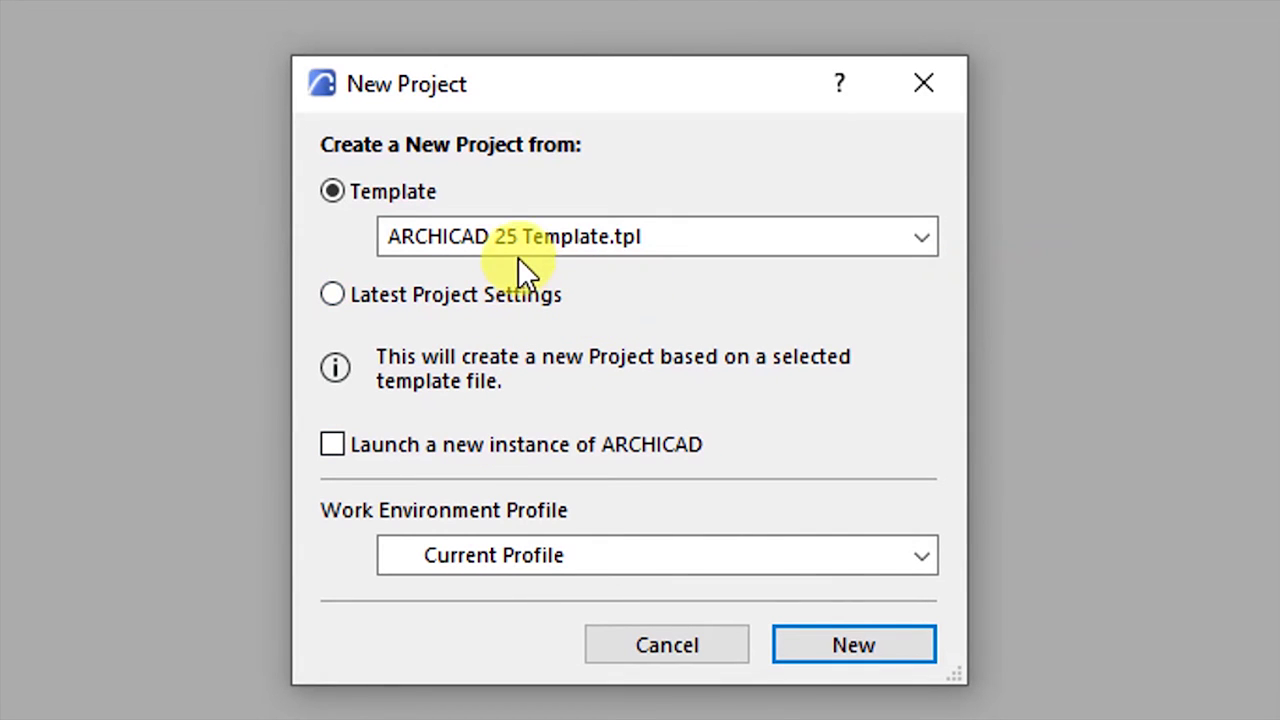
{"action": "left_click", "coordinate": [664, 244]}
{"action": "left_click", "coordinate": [670, 270]}
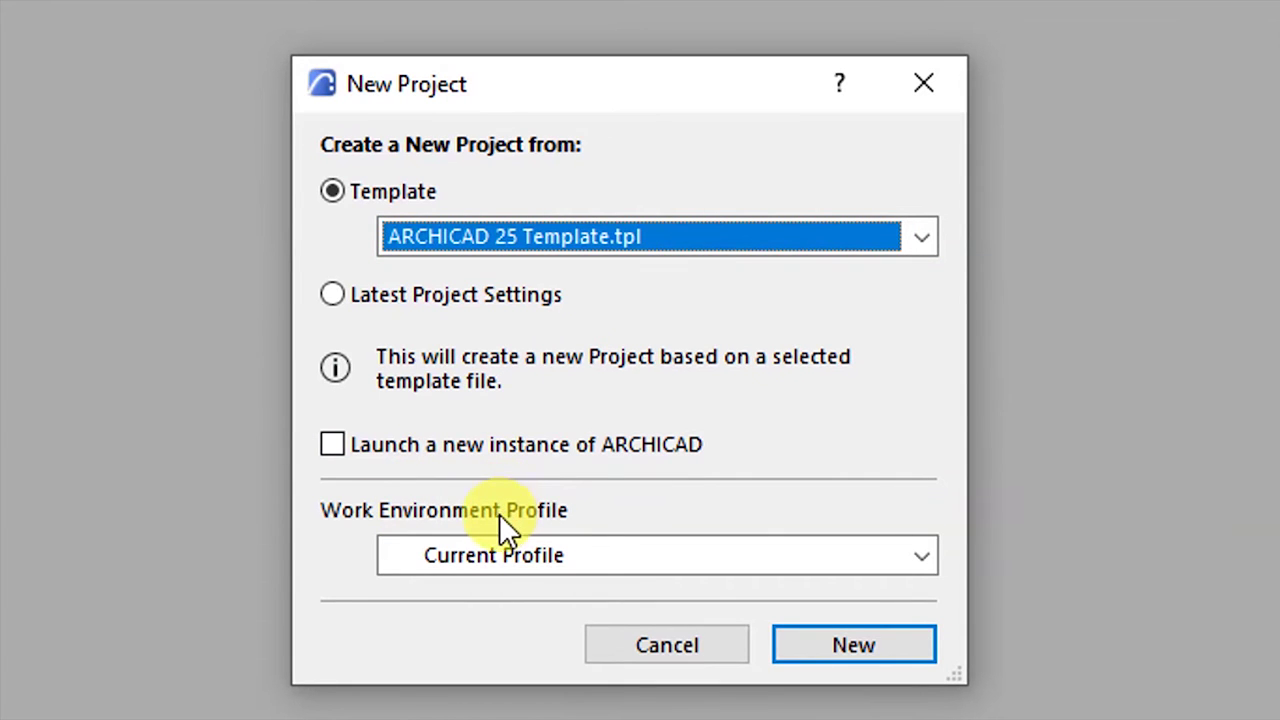
{"action": "left_click", "coordinate": [494, 549]}
{"action": "left_click", "coordinate": [490, 618]}
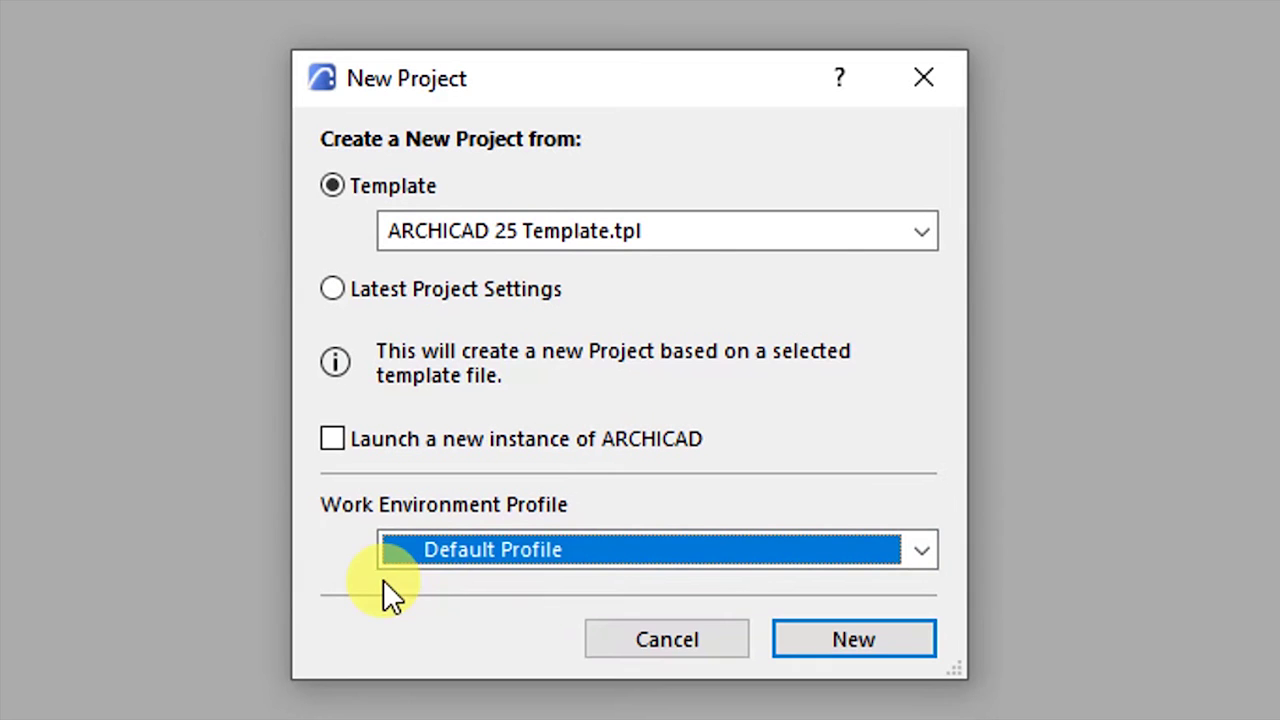
{"action": "left_click", "coordinate": [820, 638]}
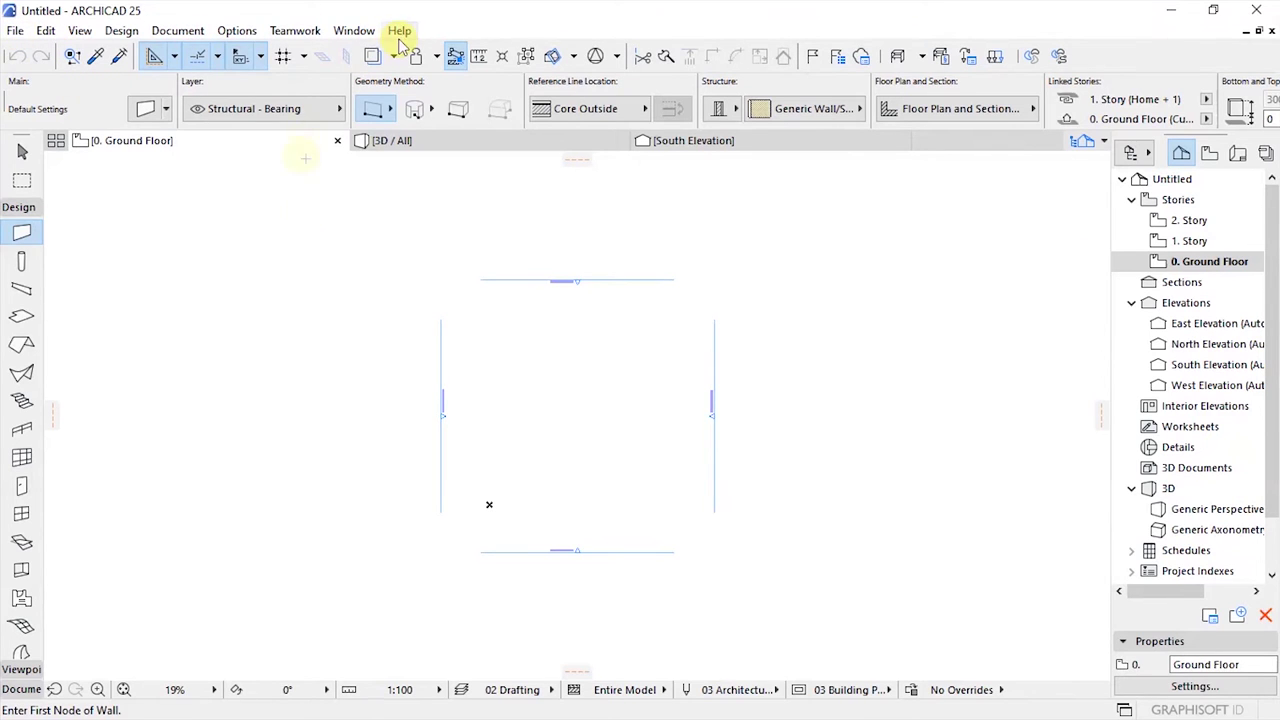
{"action": "scroll", "coordinate": [597, 423], "scroll_direction": "down", "scroll_amount": 2}
{"action": "left_click", "coordinate": [15, 31]}
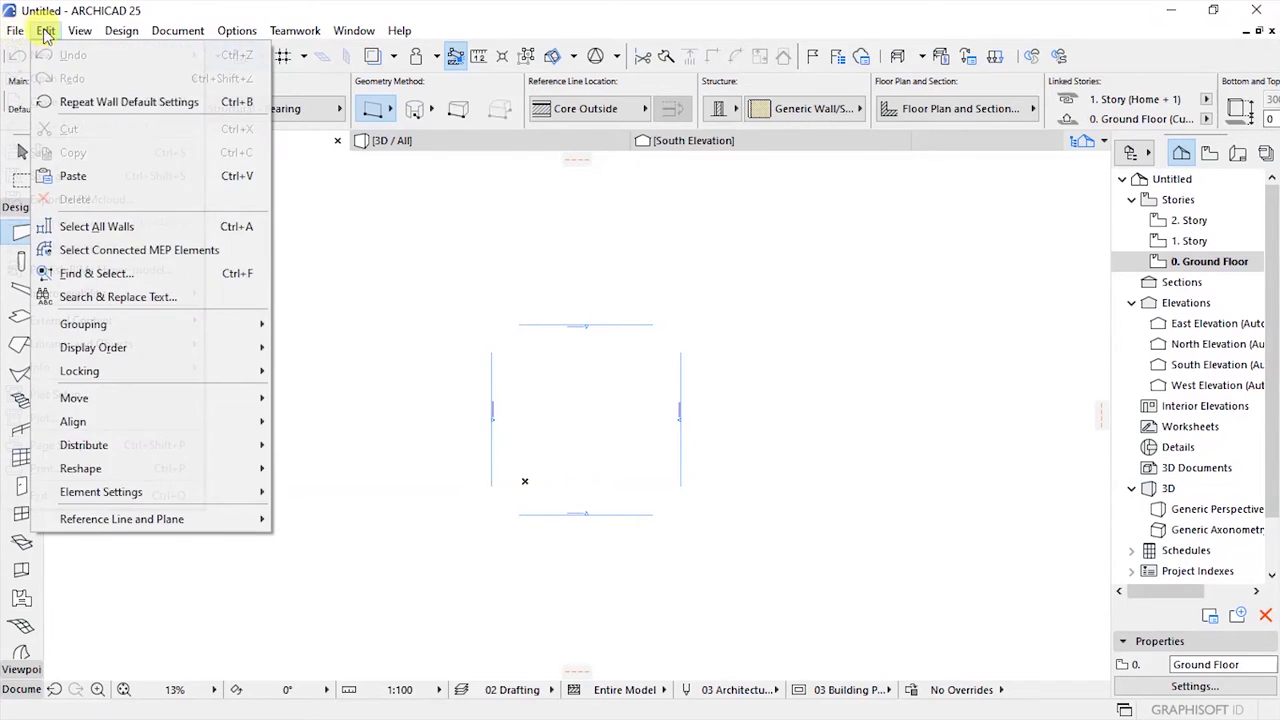
{"action": "left_click", "coordinate": [45, 31]}
{"action": "left_click", "coordinate": [15, 31]}
{"action": "mouse_move", "coordinate": [45, 35]}
{"action": "mouse_move", "coordinate": [48, 62]}
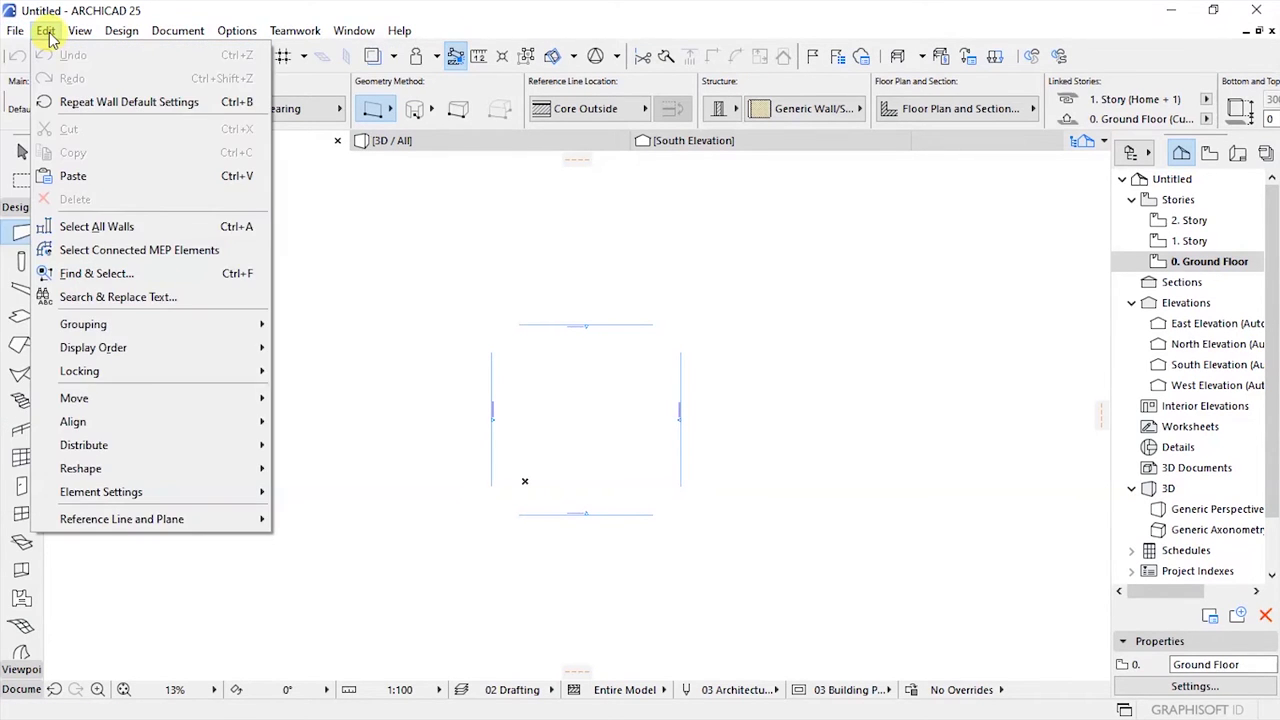
{"action": "mouse_move", "coordinate": [120, 33]}
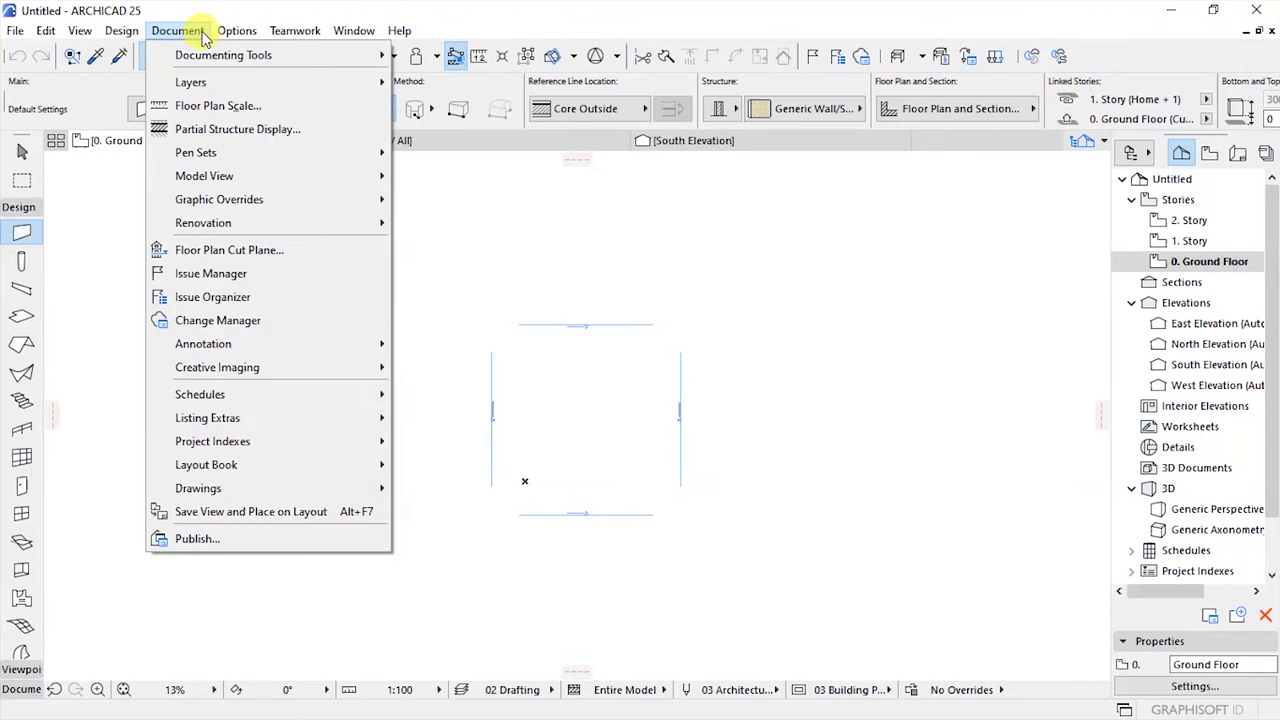
{"action": "mouse_move", "coordinate": [240, 33]}
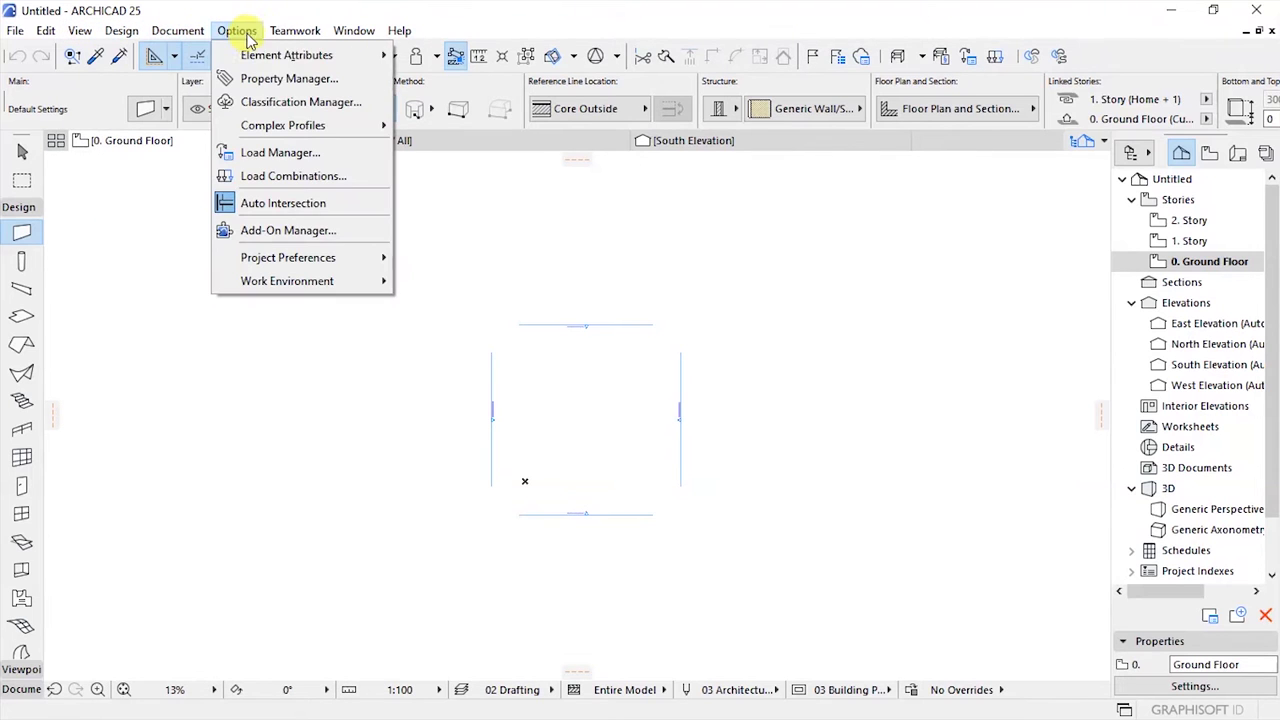
{"action": "left_click", "coordinate": [572, 410]}
{"action": "scroll", "coordinate": [600, 421], "scroll_direction": "up", "scroll_amount": 3}
{"action": "scroll", "coordinate": [601, 421], "scroll_direction": "up", "scroll_amount": 2}
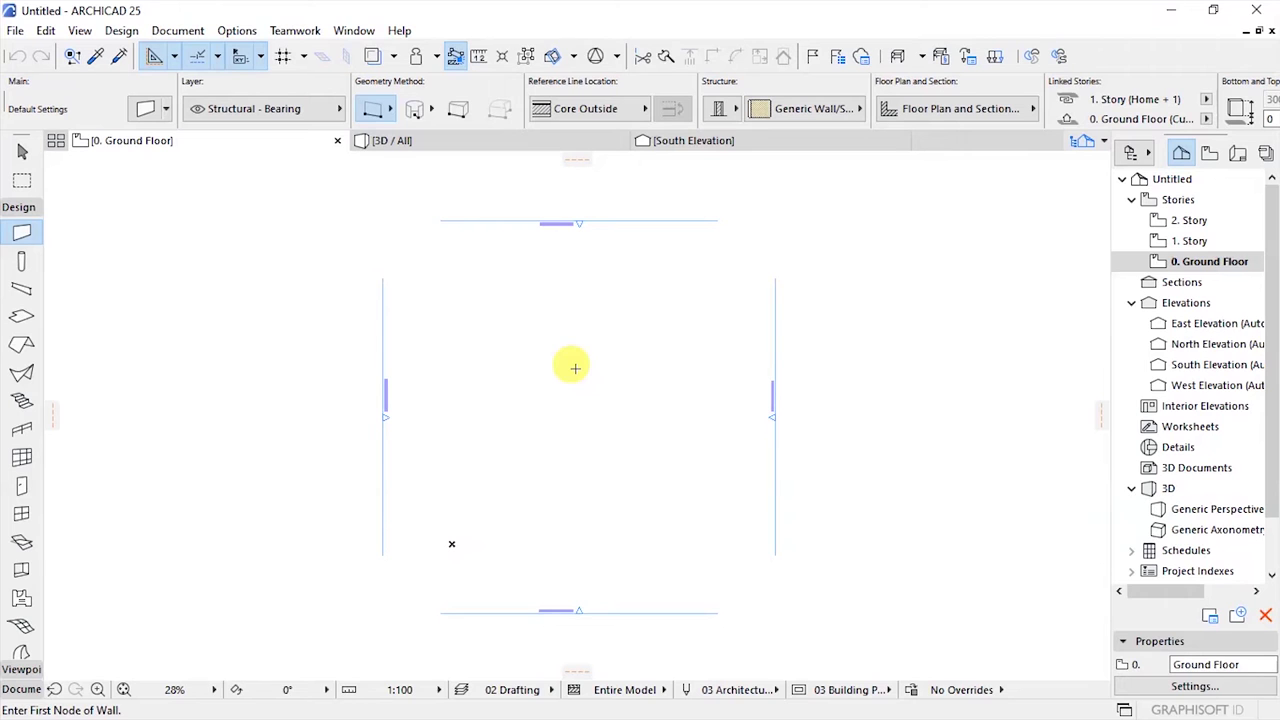
{"action": "scroll", "coordinate": [650, 380], "scroll_direction": "down", "scroll_amount": 2}
{"action": "scroll", "coordinate": [589, 208], "scroll_direction": "up", "scroll_amount": 3}
{"action": "scroll", "coordinate": [560, 220], "scroll_direction": "down", "scroll_amount": 2}
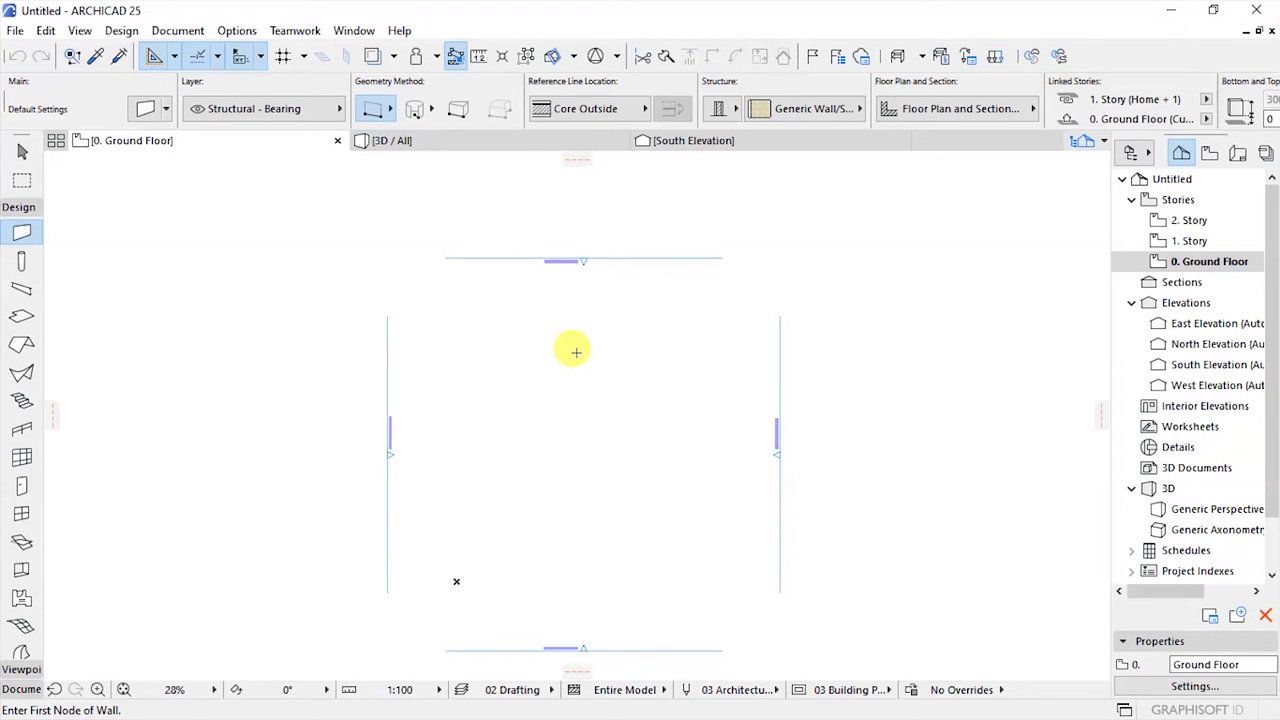
- Activate the Wall tool and set its defaults to the Generic Wall/Shell composite with the reference line on Outside Face
{"action": "left_click", "coordinate": [121, 30]}
{"action": "mouse_move", "coordinate": [203, 55]}
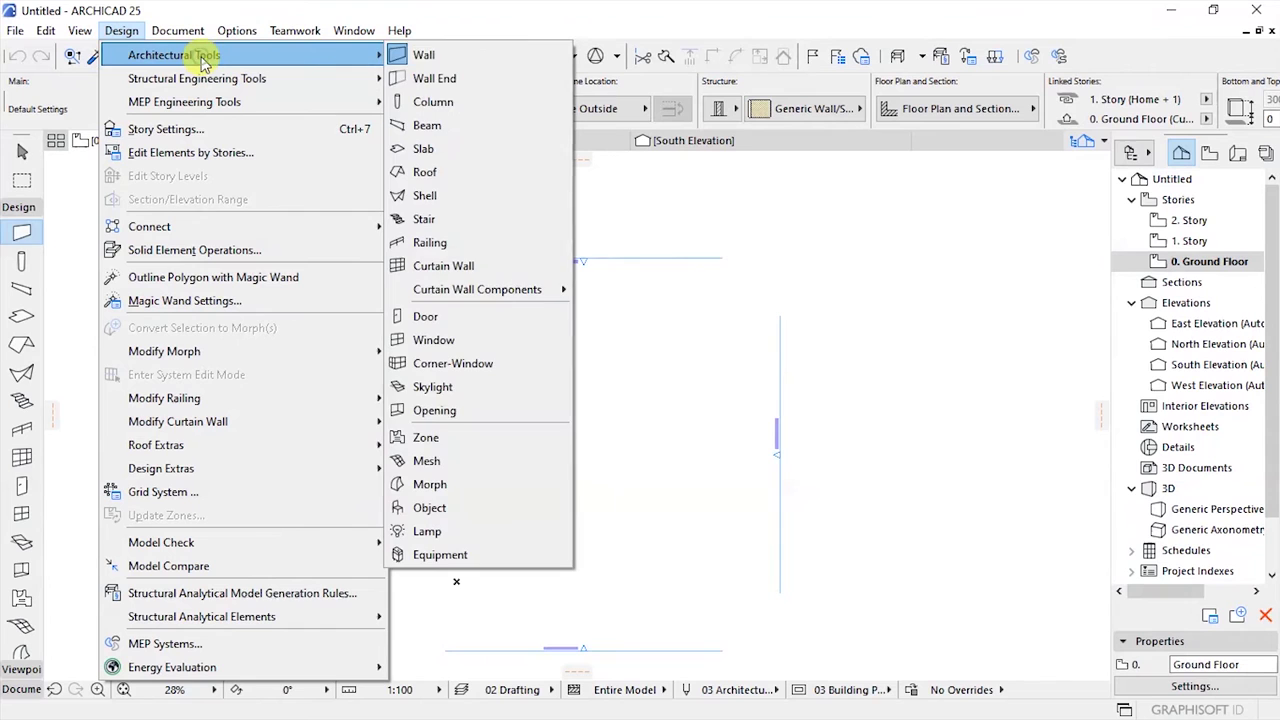
{"action": "left_click", "coordinate": [424, 55]}
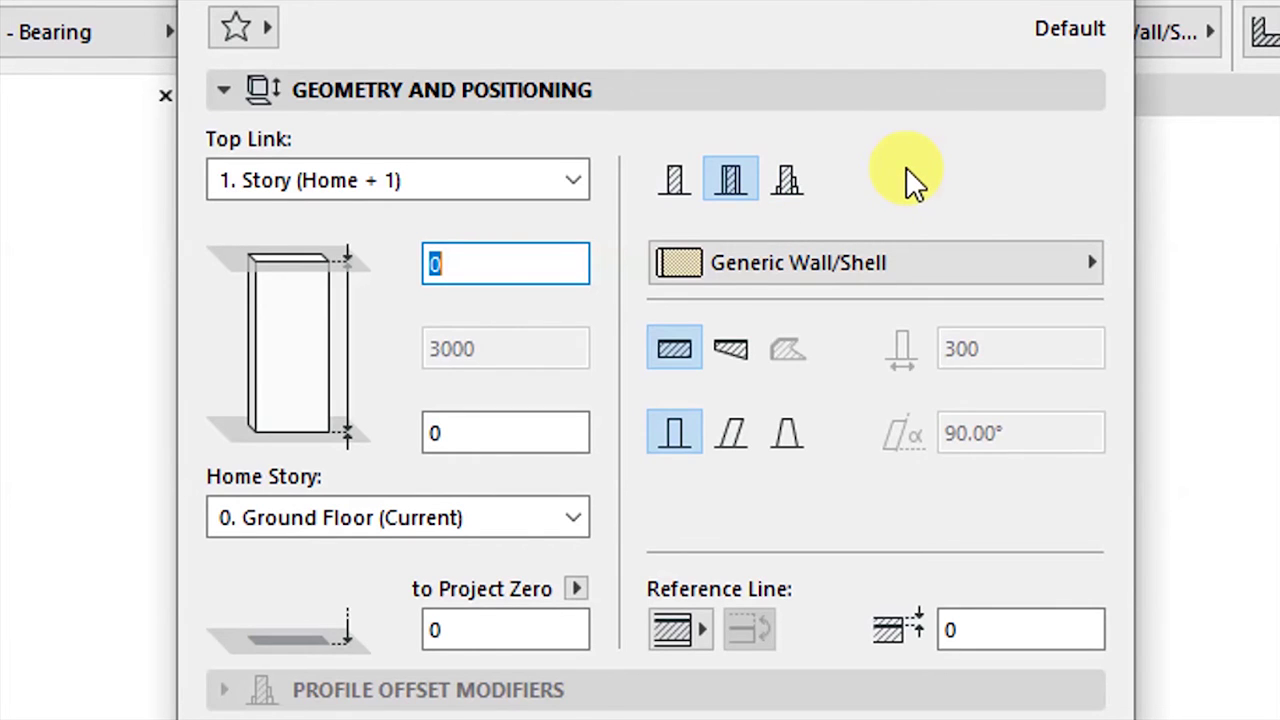
{"action": "left_click", "coordinate": [730, 180]}
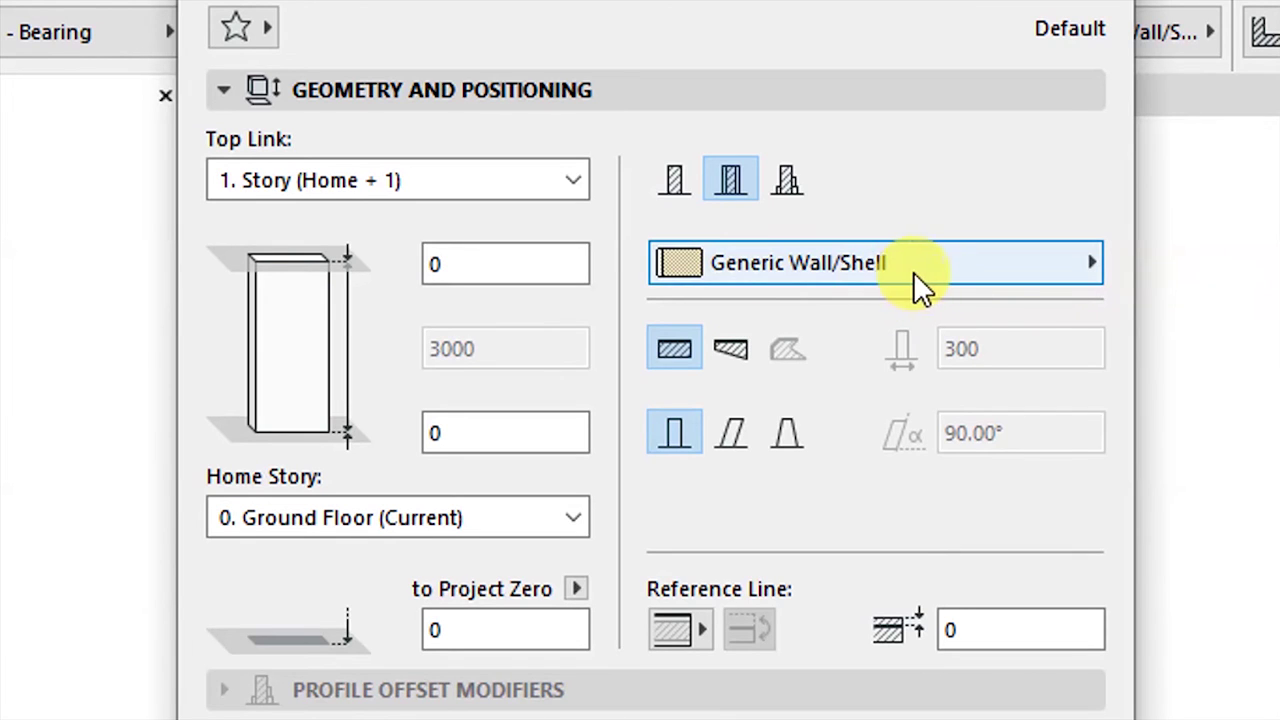
{"action": "left_click", "coordinate": [1088, 263]}
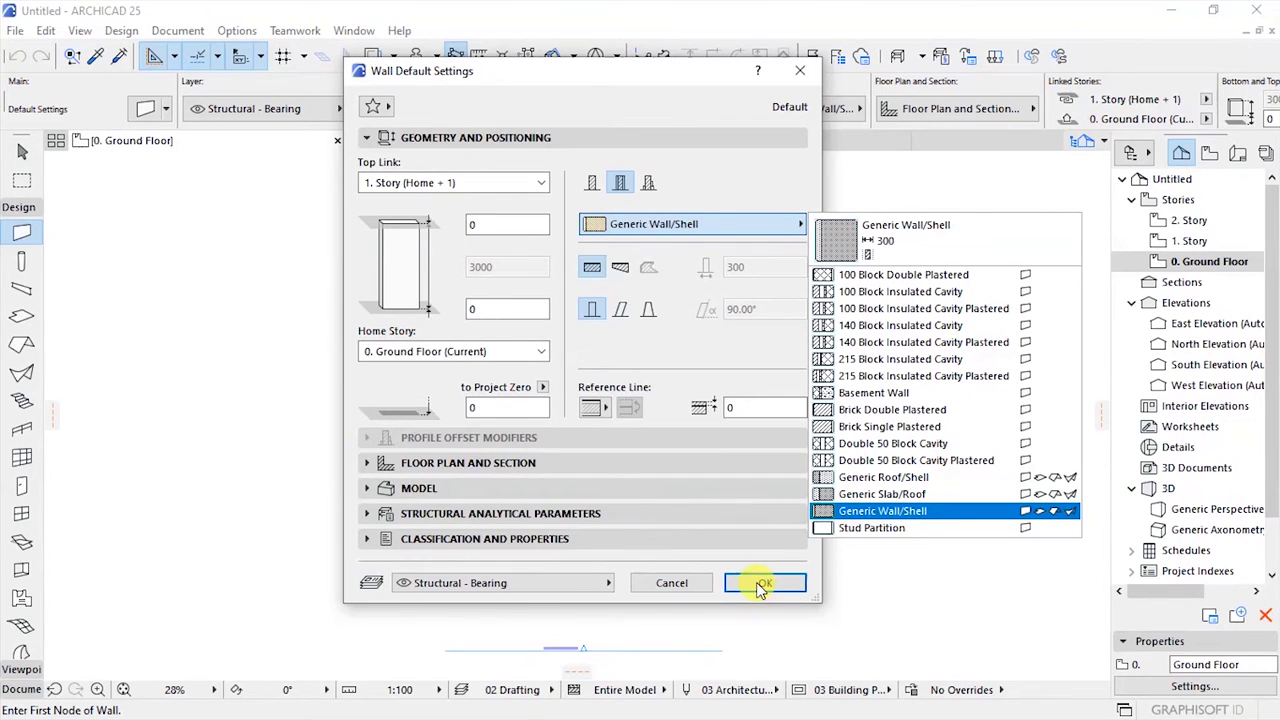
{"action": "left_click", "coordinate": [760, 586]}
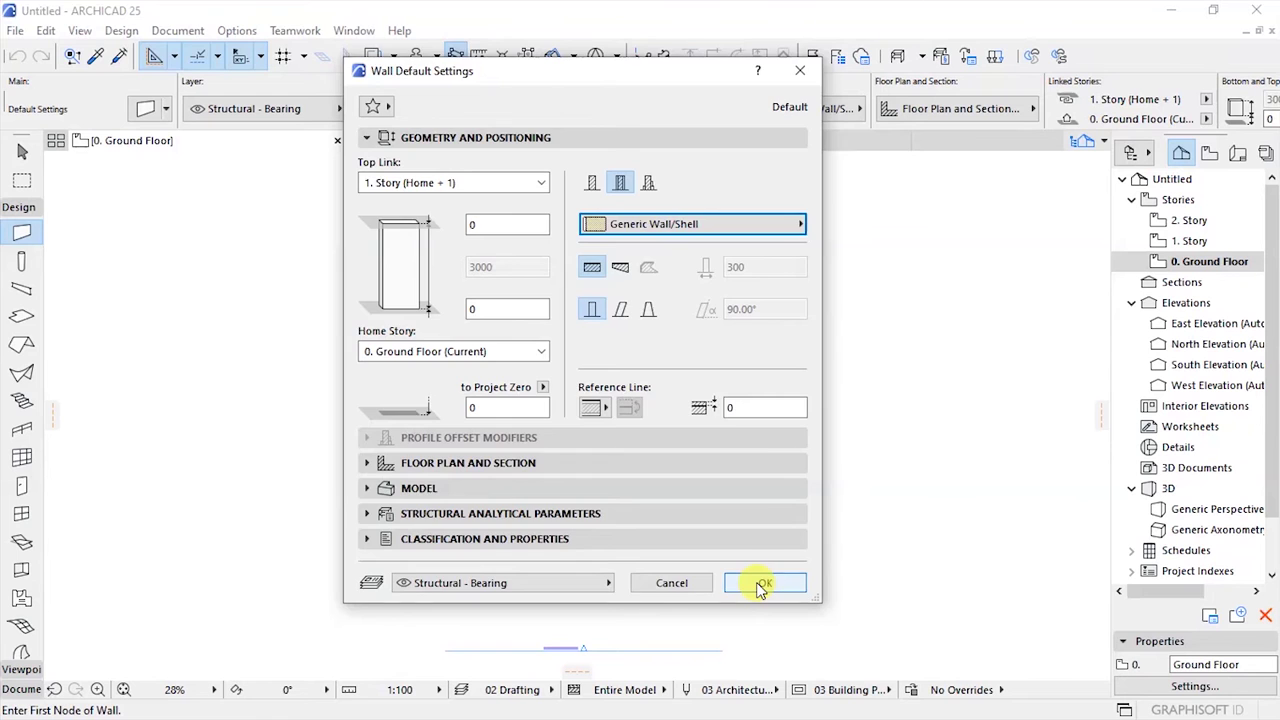
{"action": "left_click", "coordinate": [763, 584]}
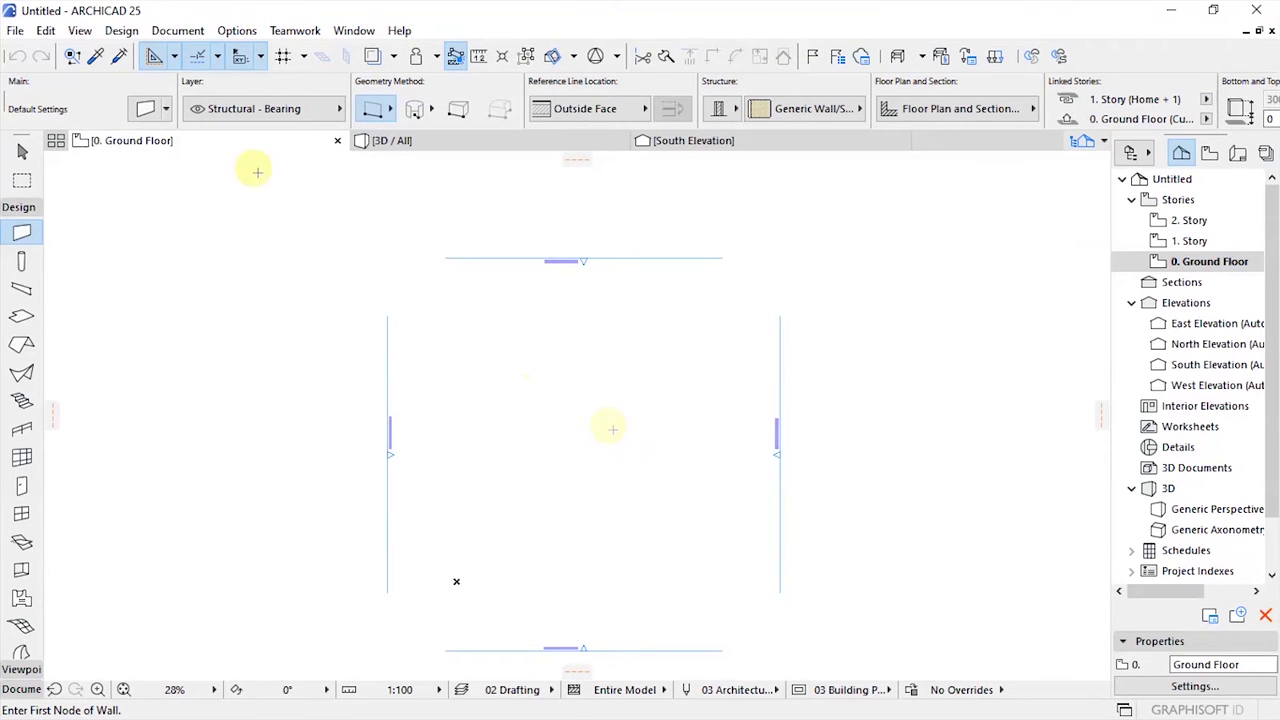
- Turn on the construction grid display in the ground floor plan
{"action": "left_click", "coordinate": [79, 30]}
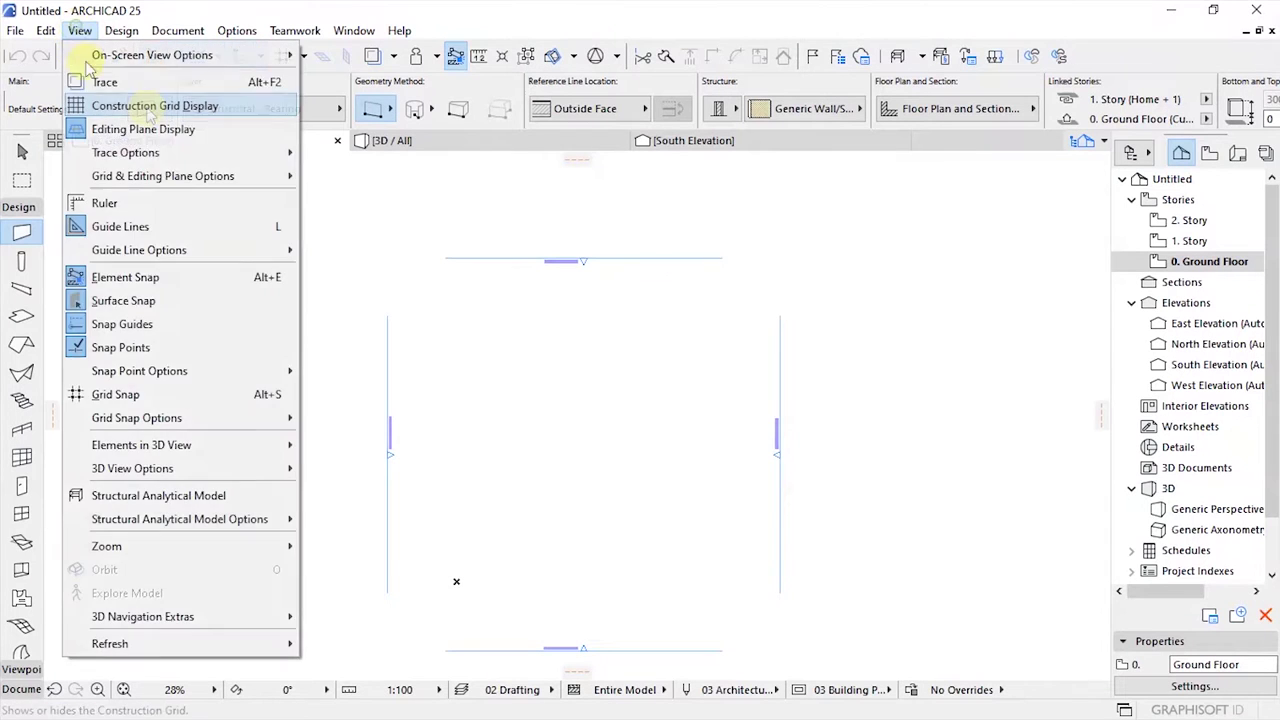
{"action": "left_click", "coordinate": [171, 103]}
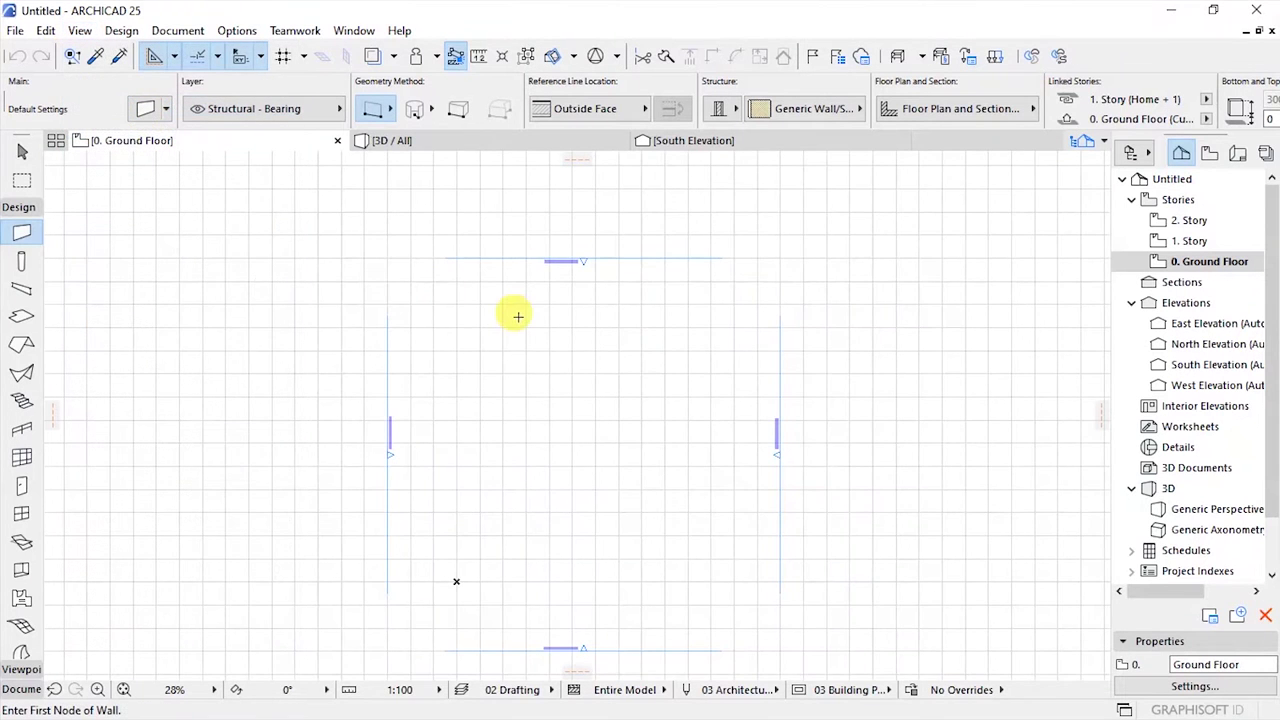
{"action": "scroll", "coordinate": [455, 530], "scroll_direction": "up", "scroll_amount": 3}
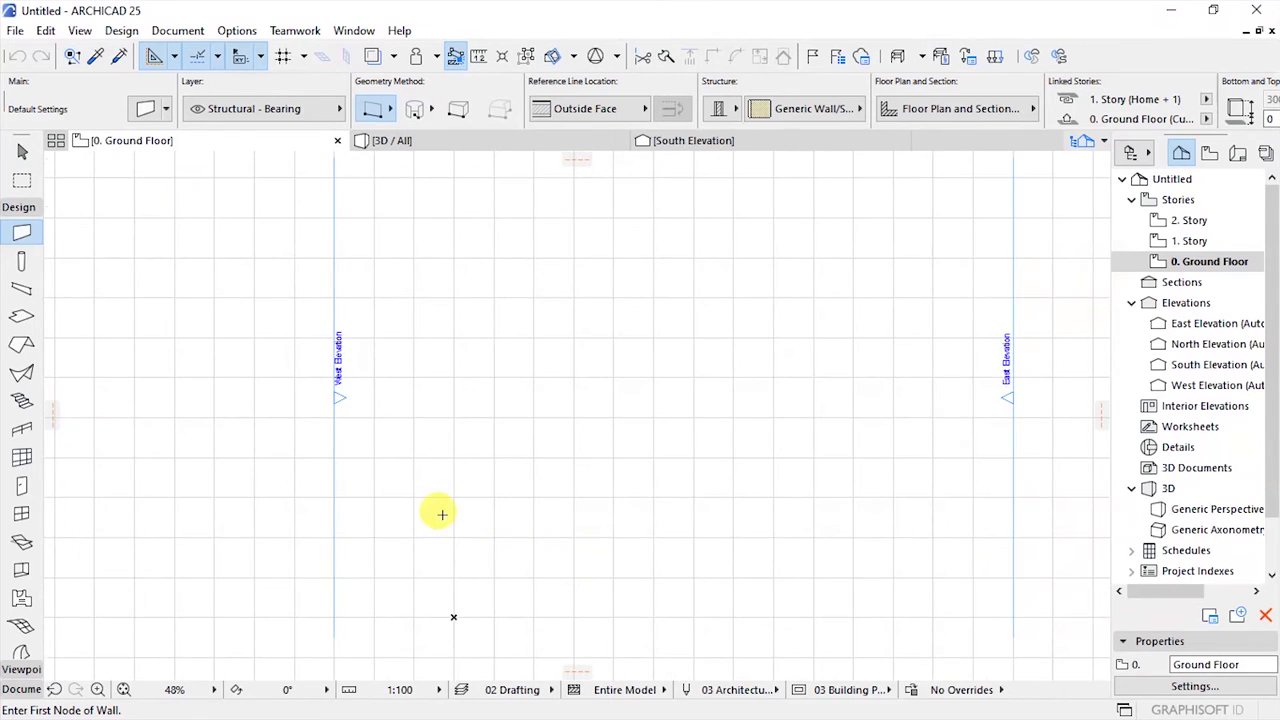
{"action": "scroll", "coordinate": [546, 477], "scroll_direction": "up", "scroll_amount": 2}
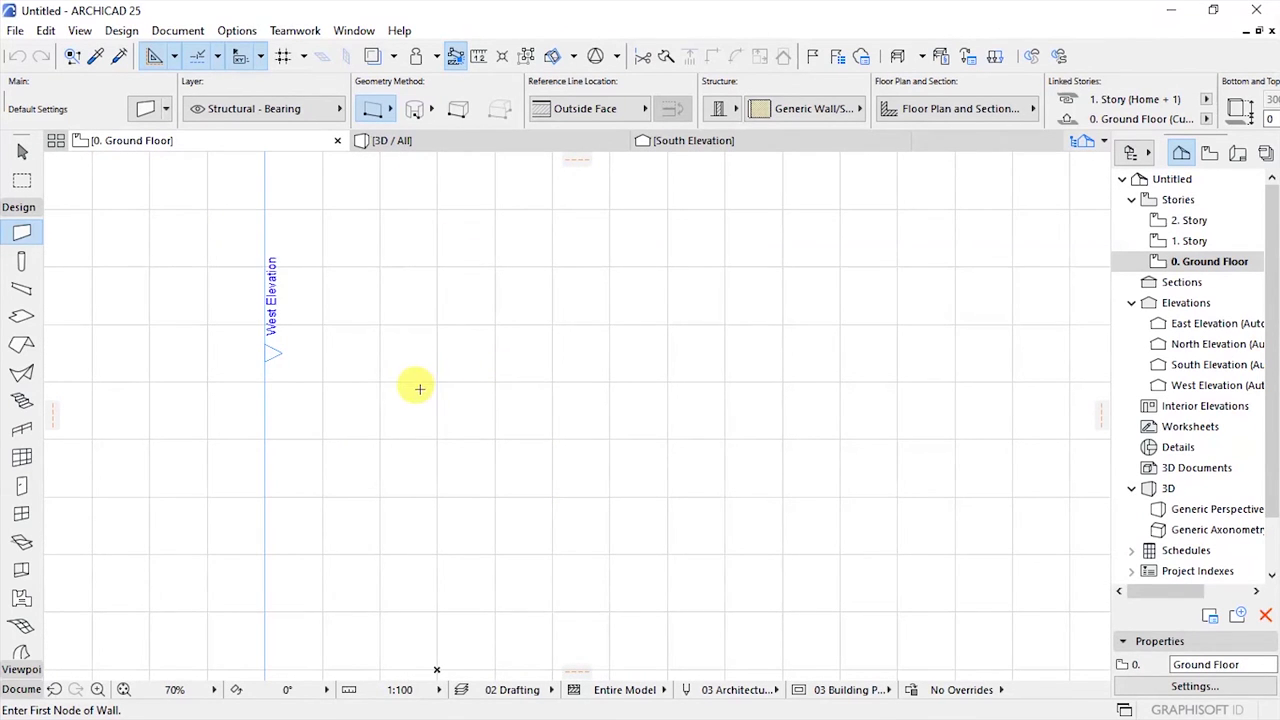
- Draw a horizontal straight wall between the elevation markers on the ground floor
{"action": "scroll", "coordinate": [422, 387], "scroll_direction": "down", "scroll_amount": 5}
{"action": "left_click", "coordinate": [700, 270]}
{"action": "left_click", "coordinate": [547, 260]}
- Examine the drawn wall's layers up close, check its composite in the wall selection settings, and deselect it
{"action": "scroll", "coordinate": [575, 258], "scroll_direction": "up", "scroll_amount": 10}
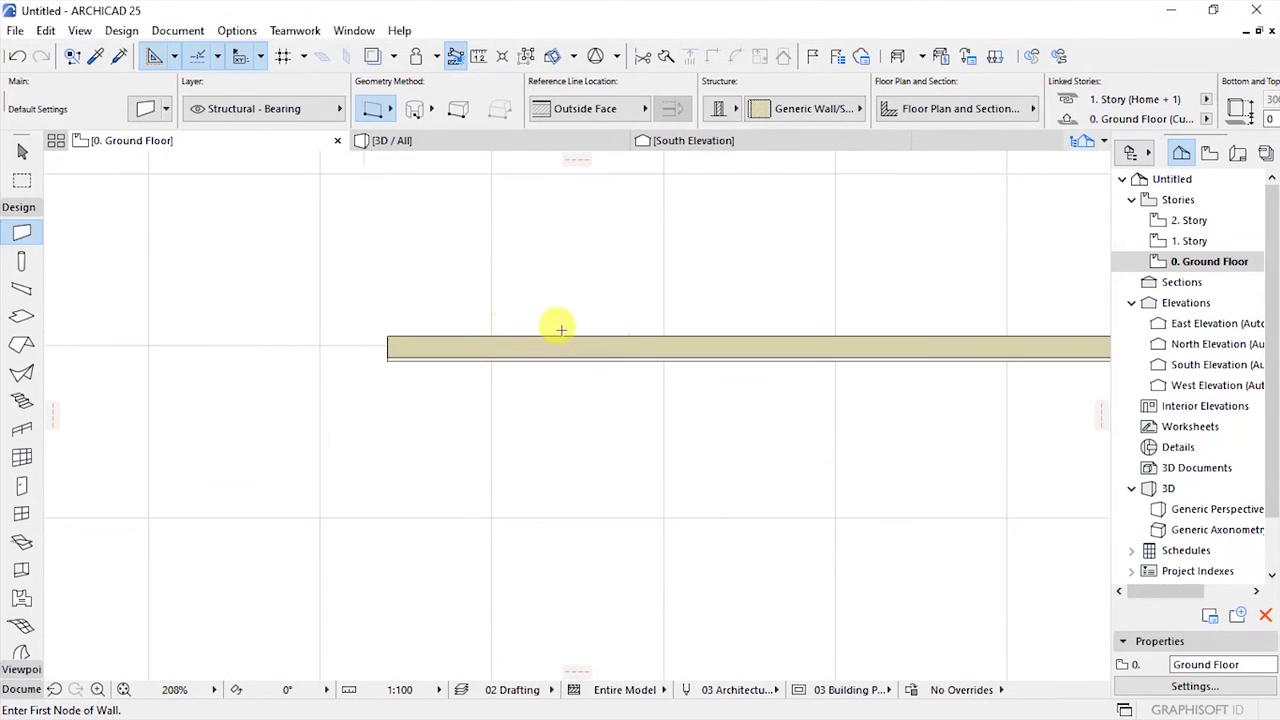
{"action": "scroll", "coordinate": [515, 332], "scroll_direction": "up", "scroll_amount": 4}
{"action": "scroll", "coordinate": [180, 371], "scroll_direction": "up", "scroll_amount": 2}
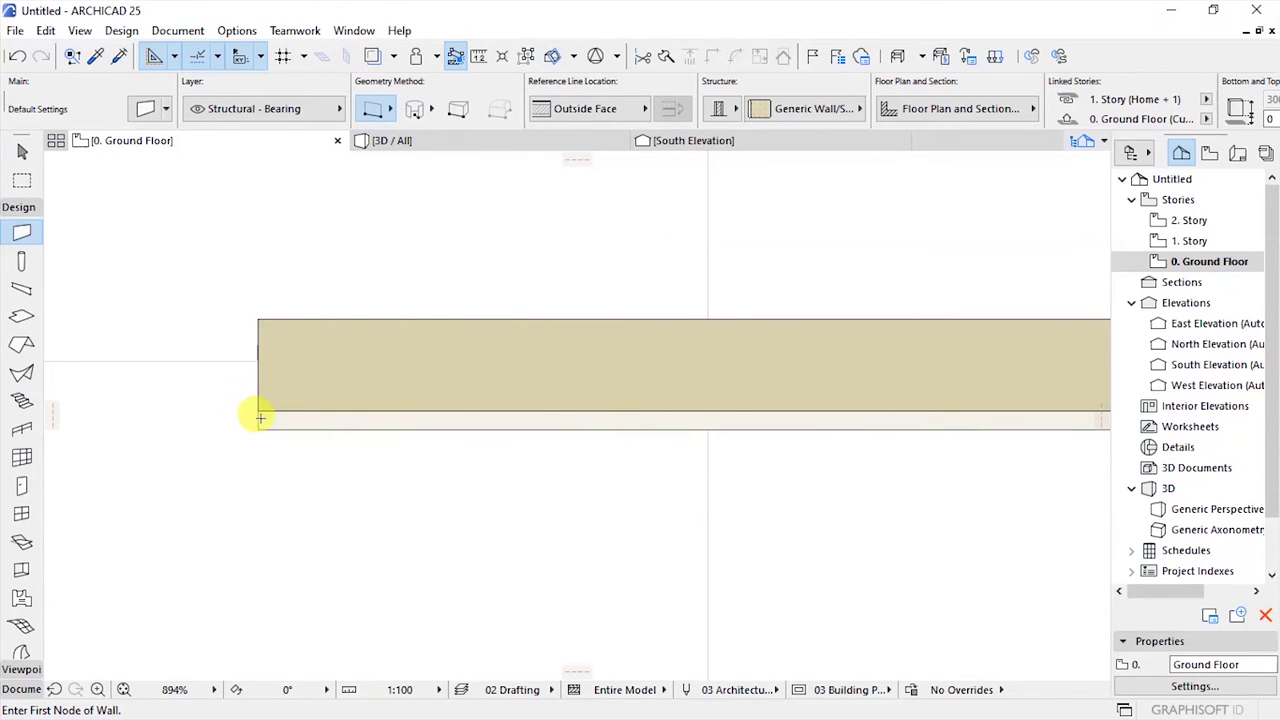
{"action": "scroll", "coordinate": [226, 370], "scroll_direction": "up", "scroll_amount": 3}
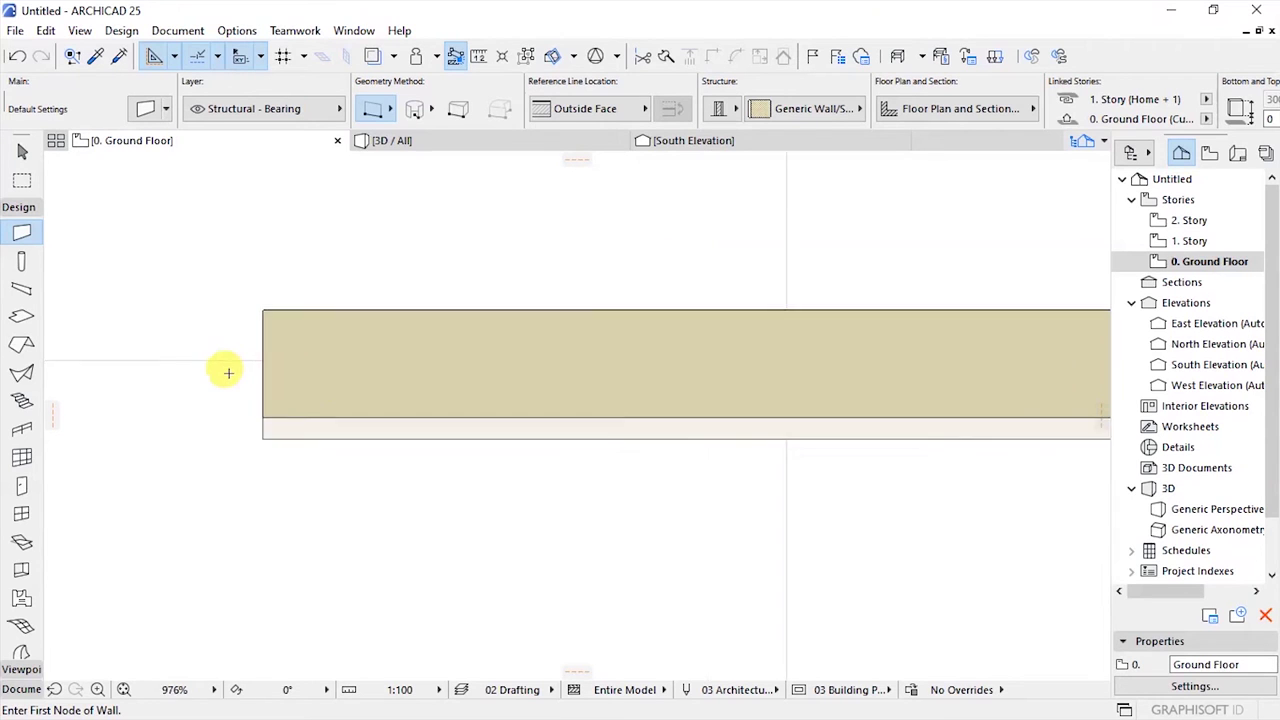
{"action": "scroll", "coordinate": [440, 325], "scroll_direction": "down", "scroll_amount": 7}
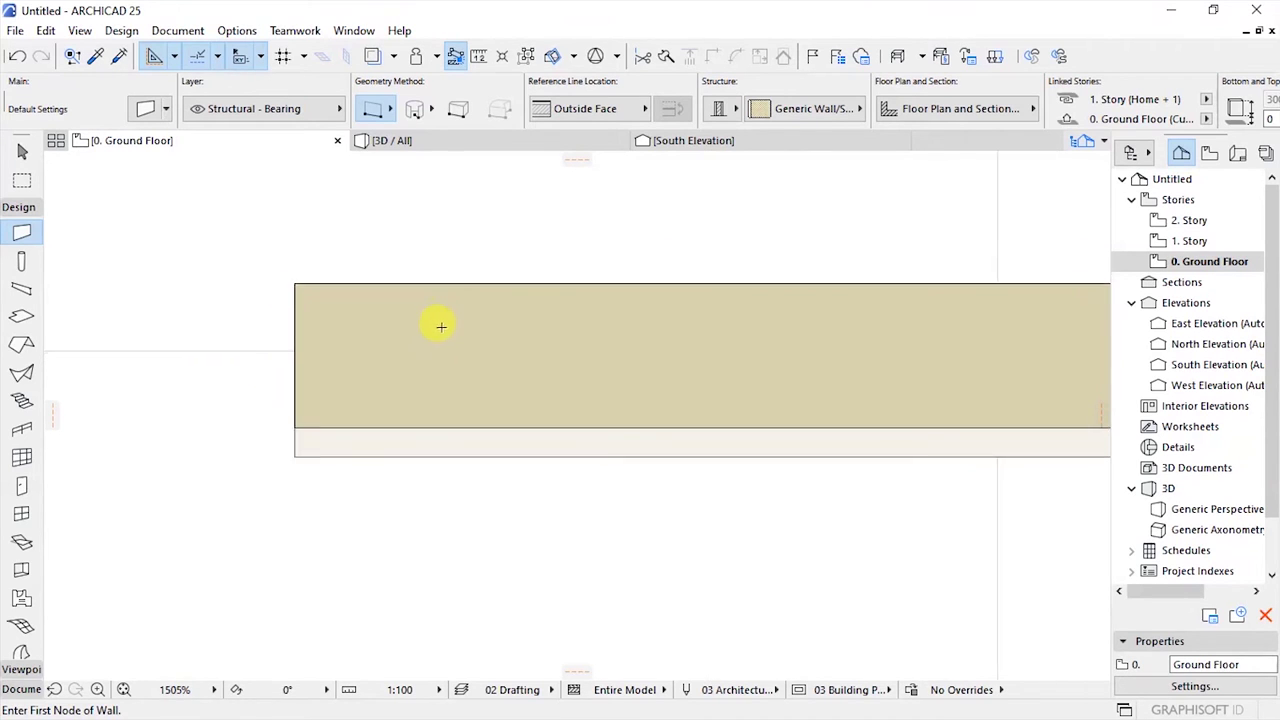
{"action": "left_click", "coordinate": [451, 331], "text": "shift"}
{"action": "left_click", "coordinate": [145, 108]}
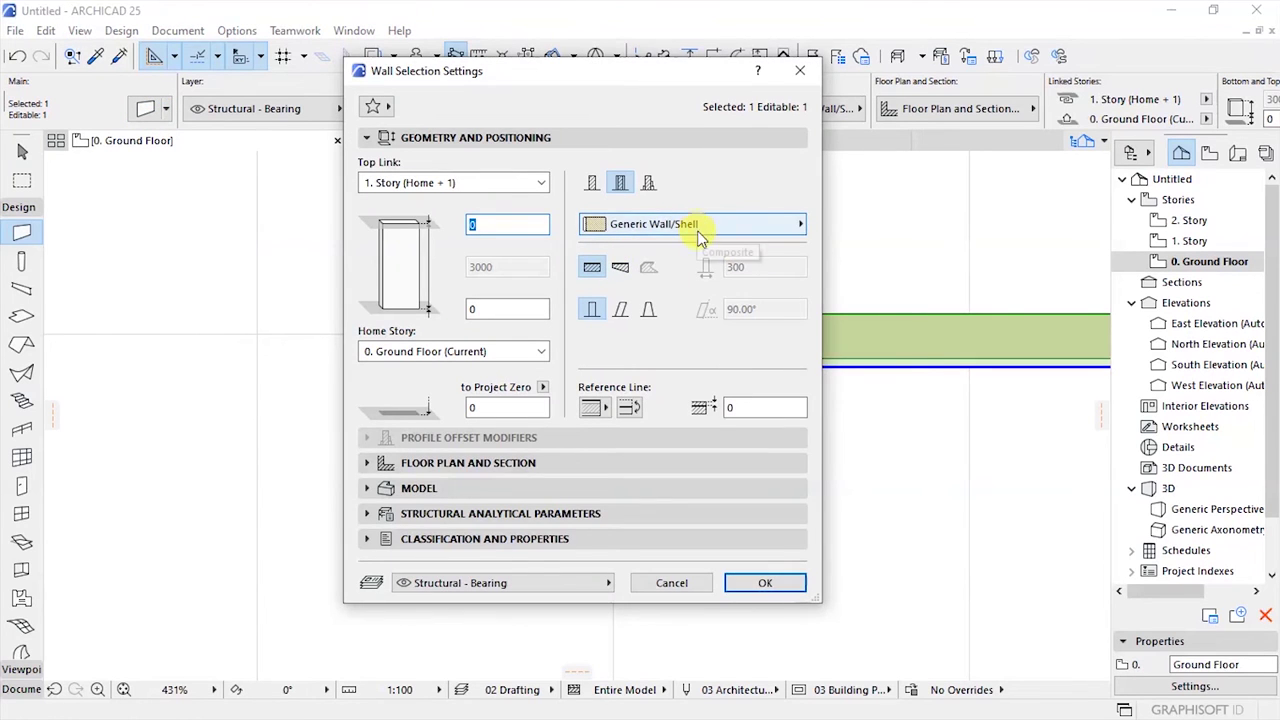
{"action": "left_click", "coordinate": [768, 586]}
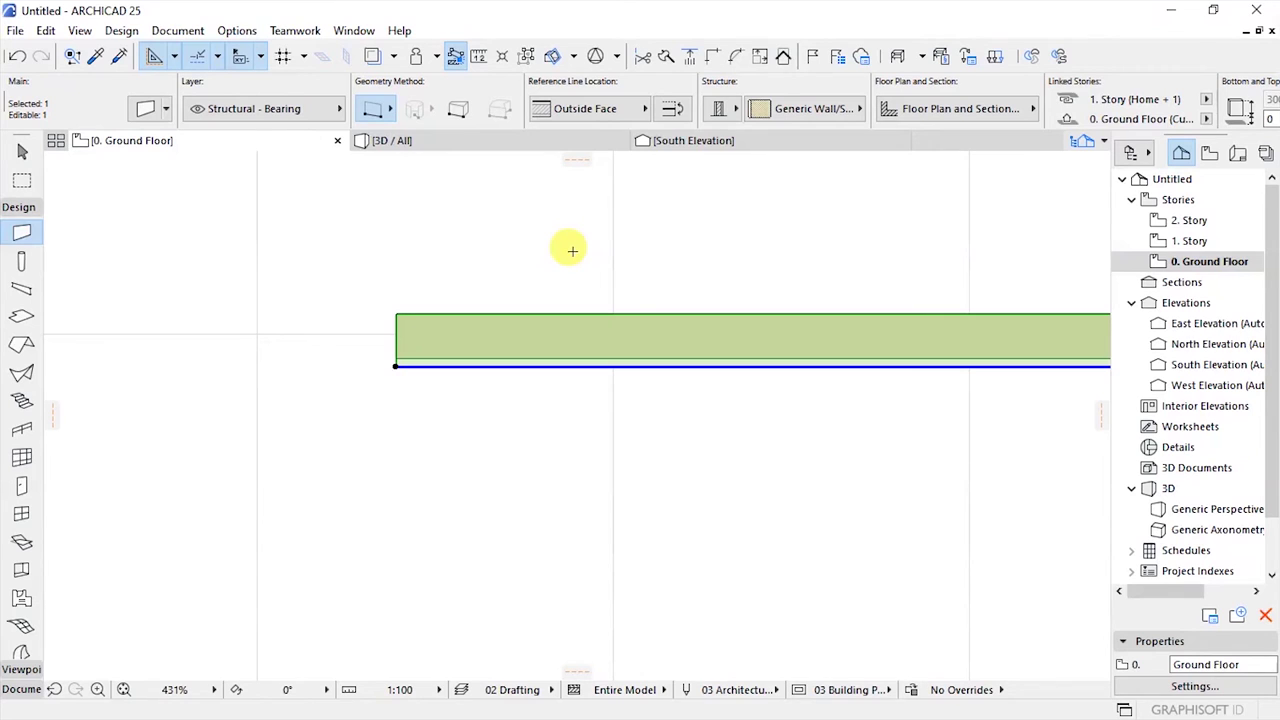
{"action": "key", "text": "Escape"}
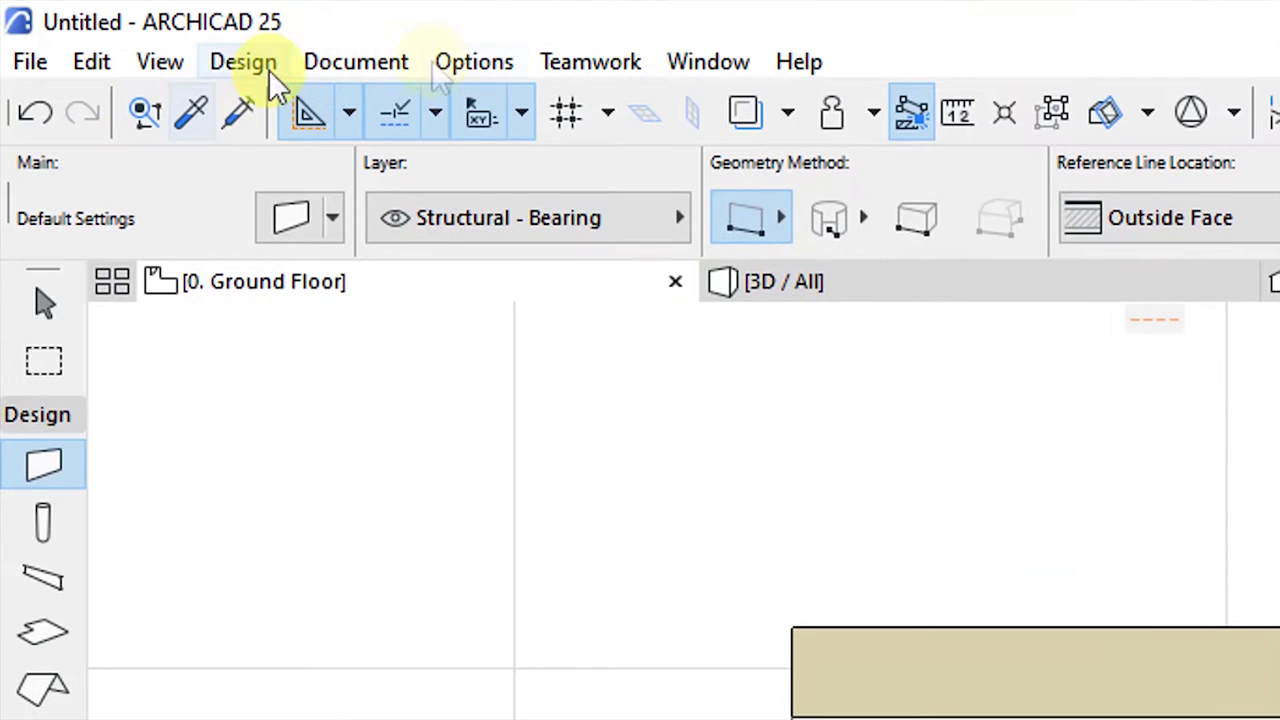
- Open the Composites settings, load the Generic Wall/Shell composite and select its Outside/Top separator line
{"action": "left_click", "coordinate": [236, 31]}
{"action": "mouse_move", "coordinate": [621, 126]}
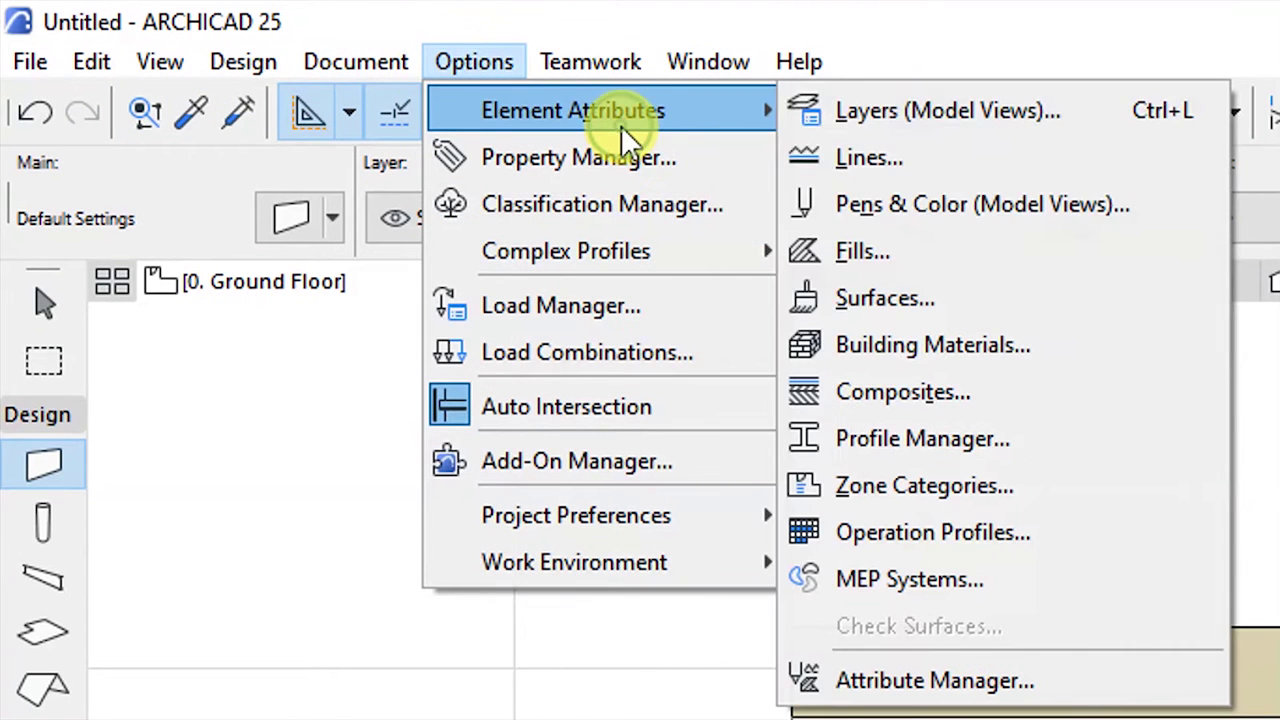
{"action": "left_click", "coordinate": [930, 388]}
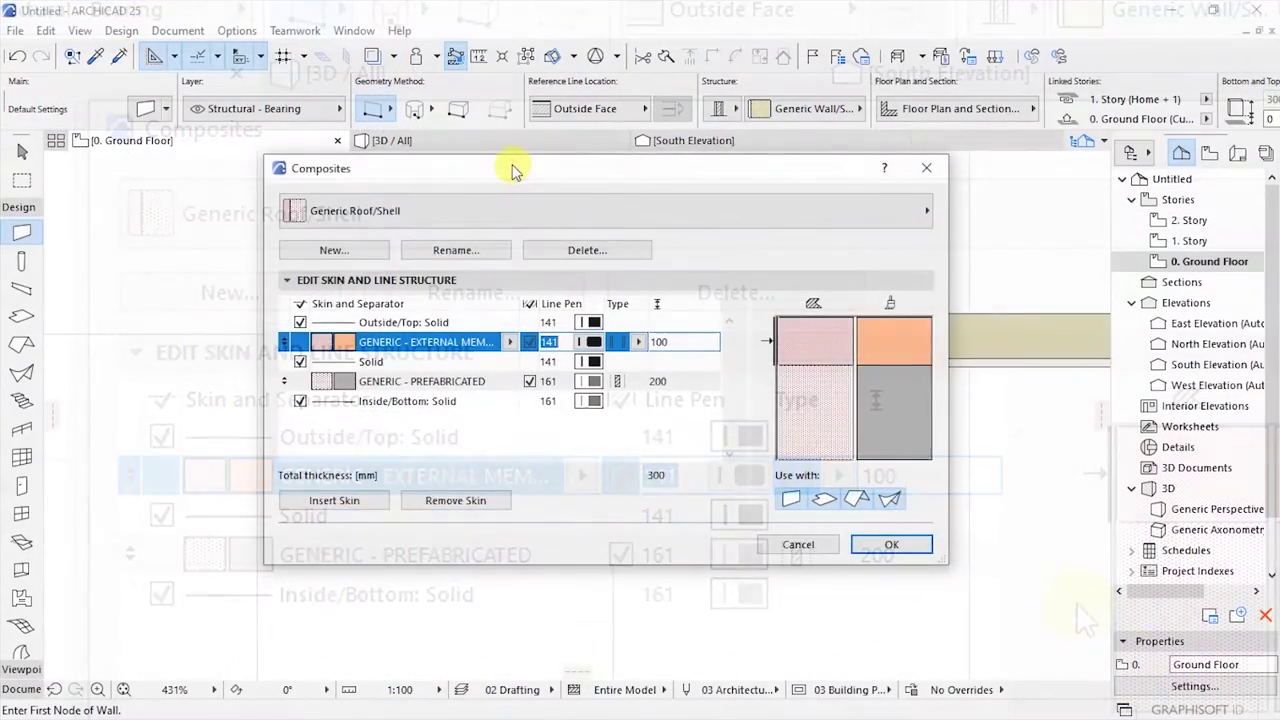
{"action": "left_click_drag", "start_coordinate": [512, 172], "coordinate": [481, 192]}
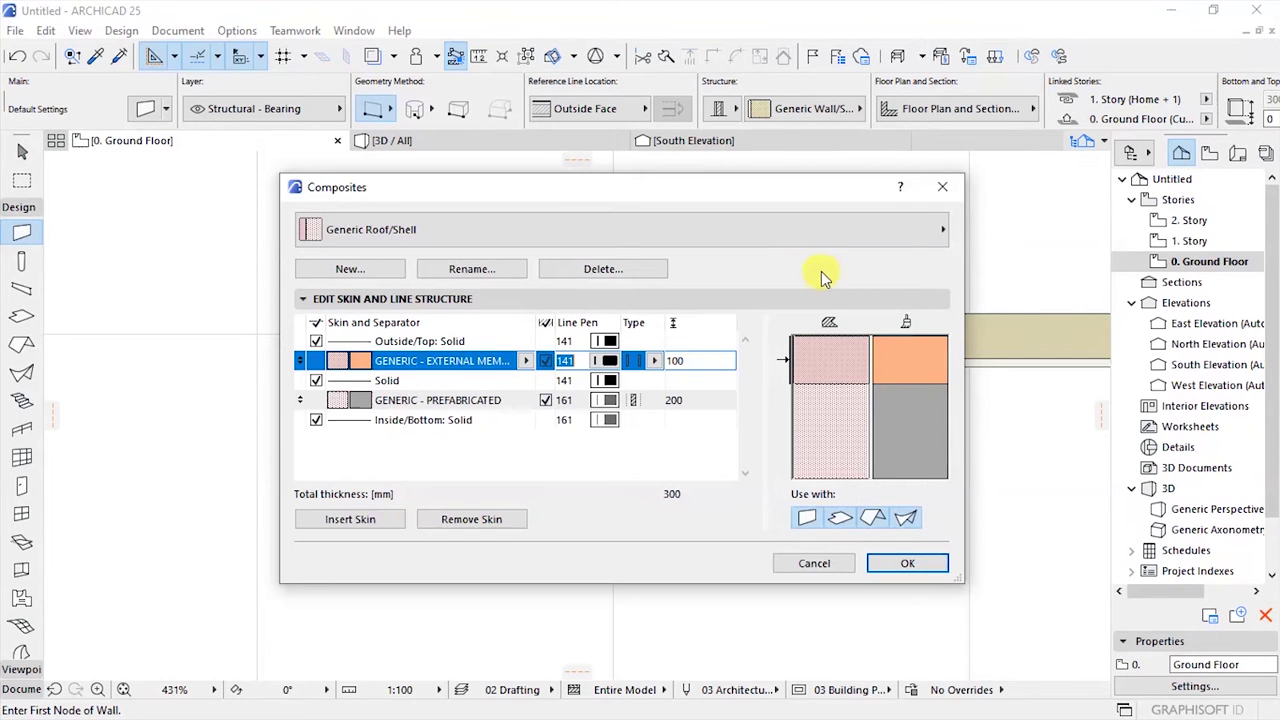
{"action": "left_click", "coordinate": [938, 229]}
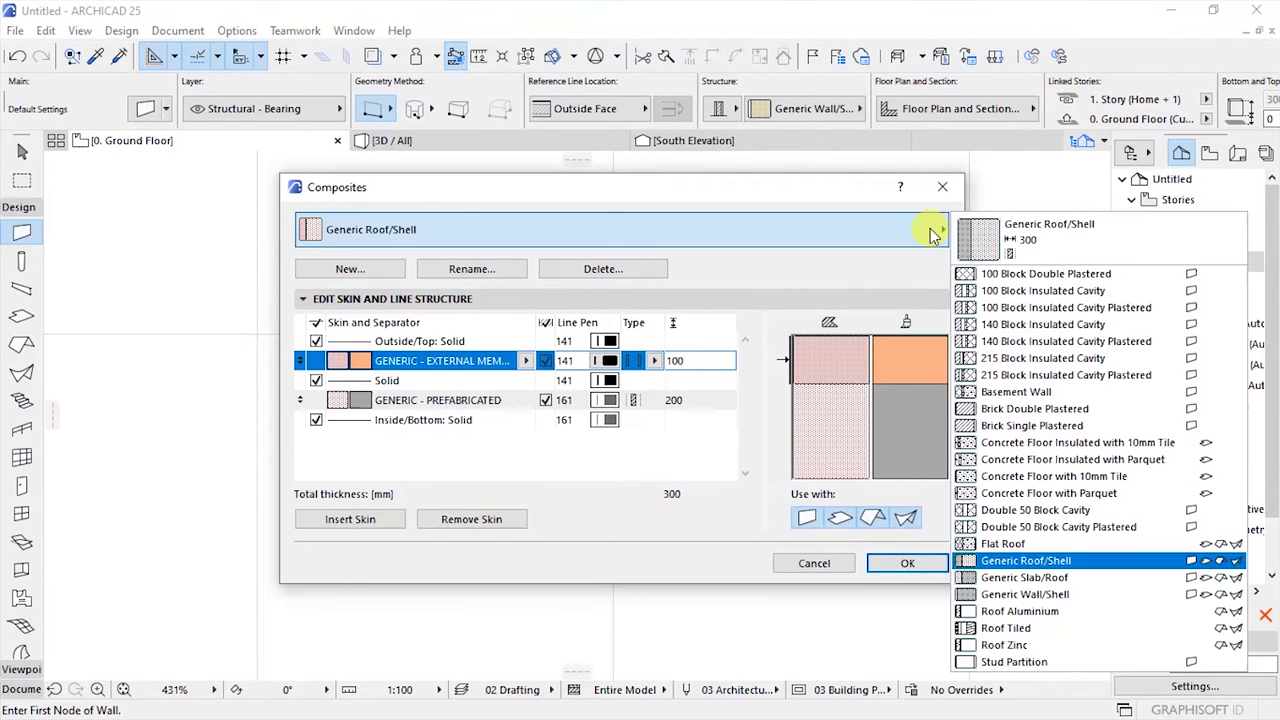
{"action": "left_click", "coordinate": [1025, 595]}
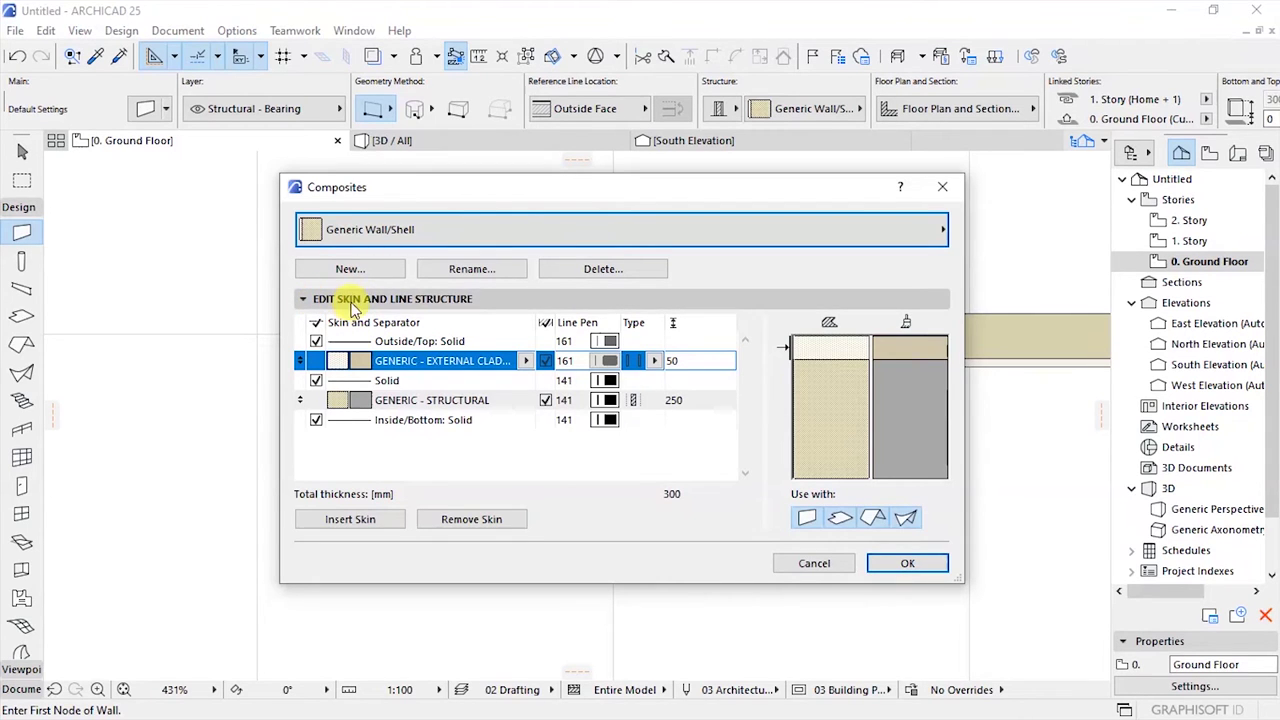
{"action": "left_click", "coordinate": [375, 341]}
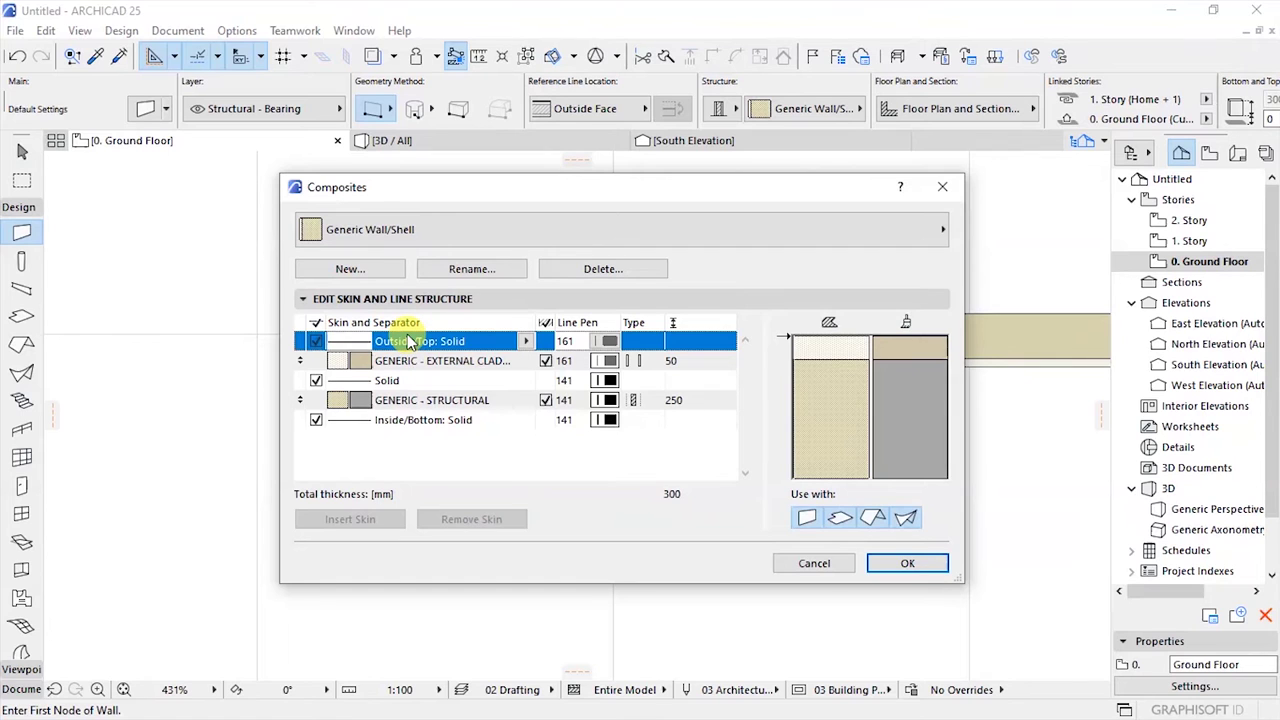
- Examine the separator lines, the external cladding and structural skins, and their thickness fields in the Generic Wall/Shell composite
{"action": "left_click", "coordinate": [420, 421]}
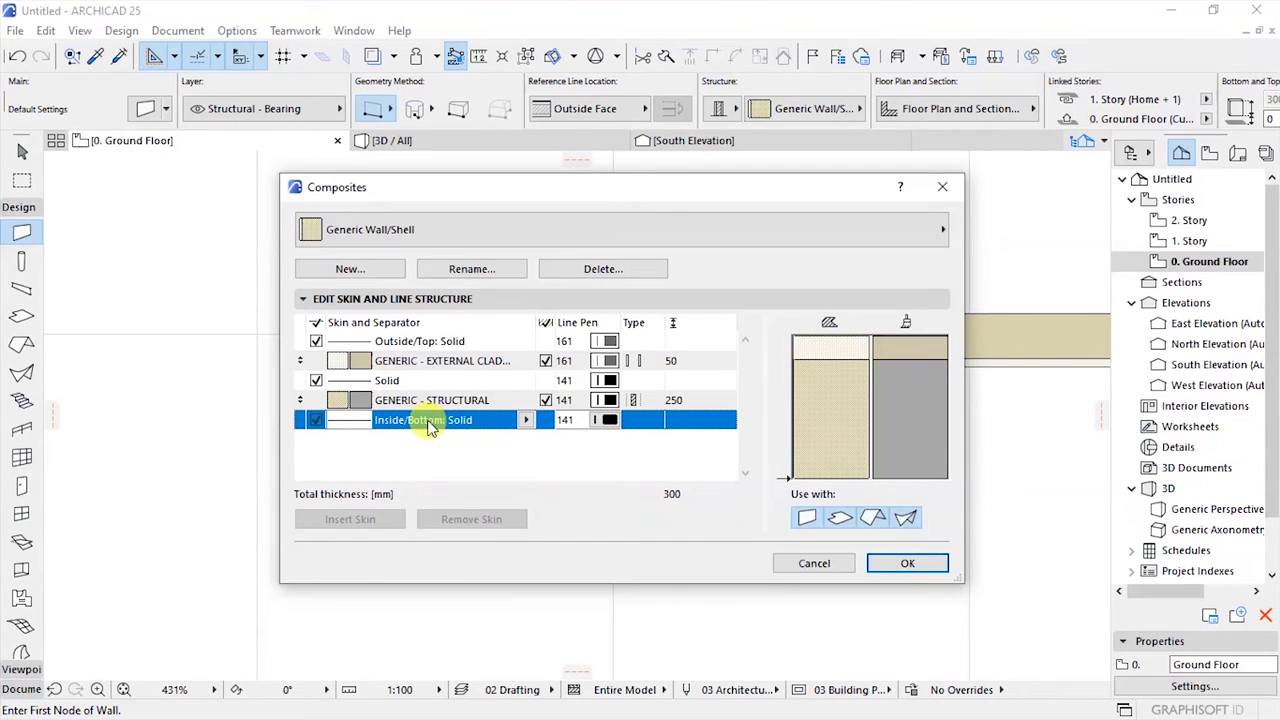
{"action": "left_click", "coordinate": [405, 345]}
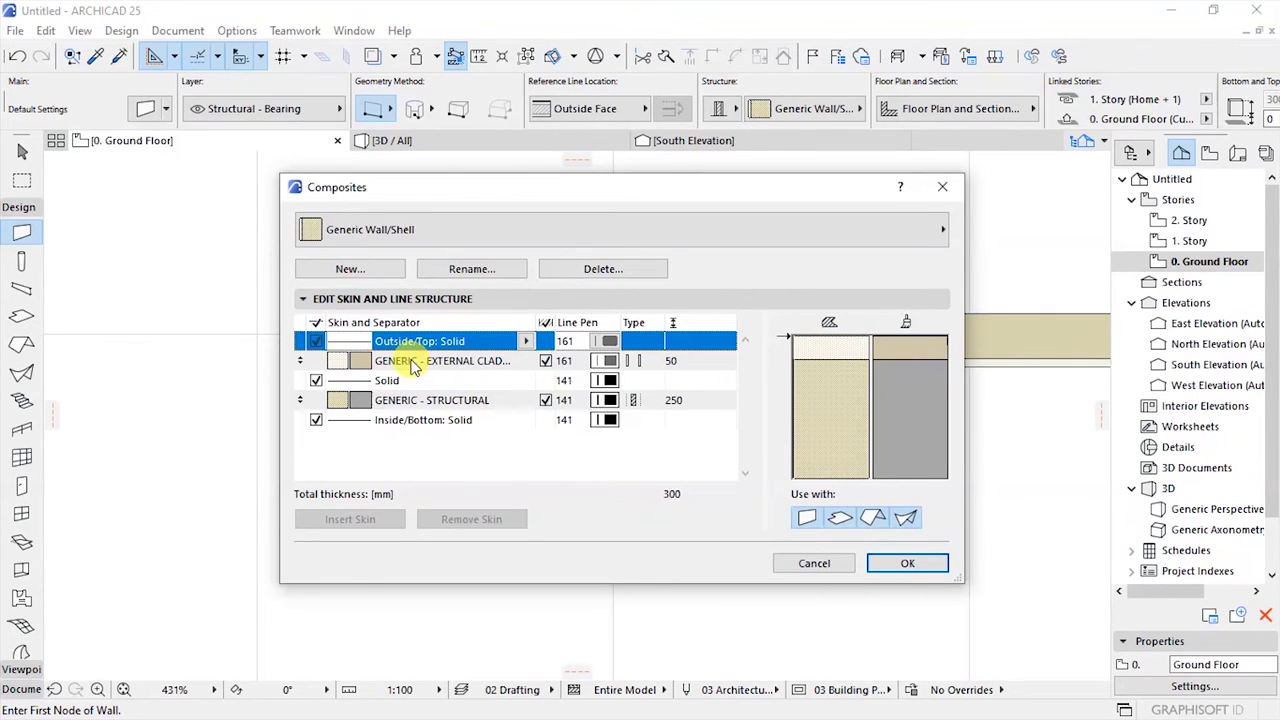
{"action": "left_click", "coordinate": [414, 362]}
{"action": "left_click", "coordinate": [415, 342]}
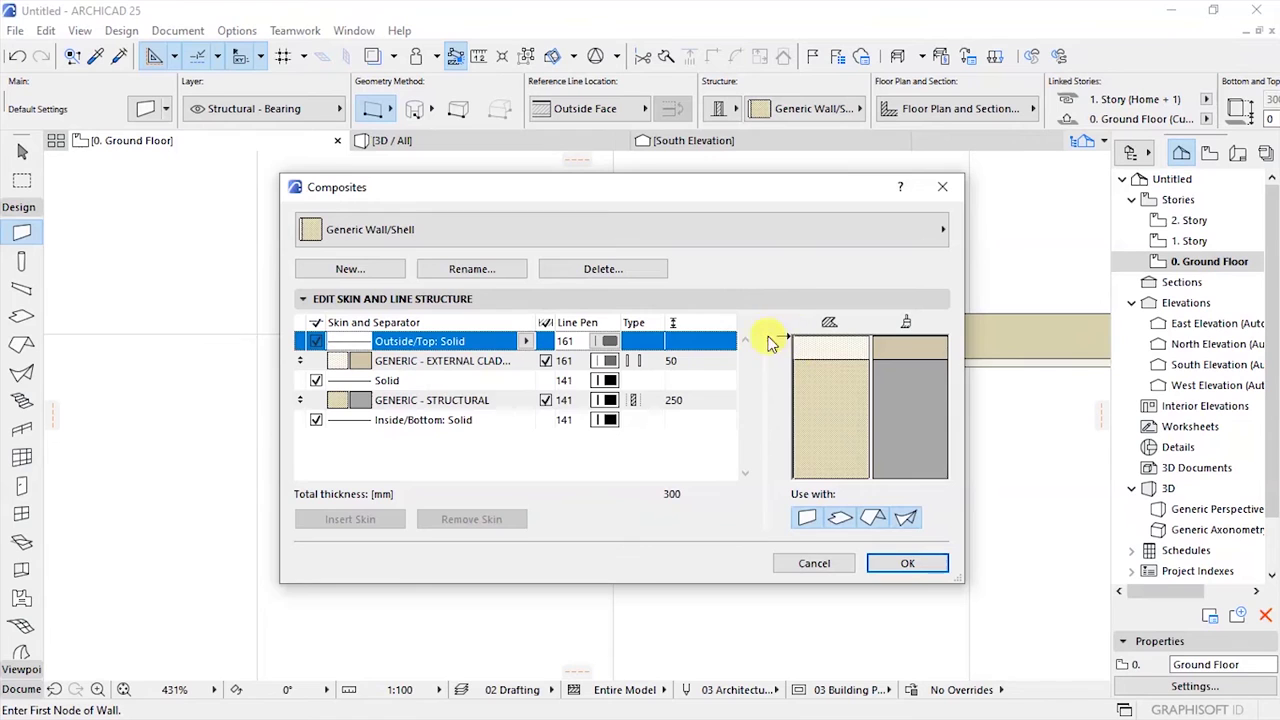
{"action": "left_click", "coordinate": [445, 362]}
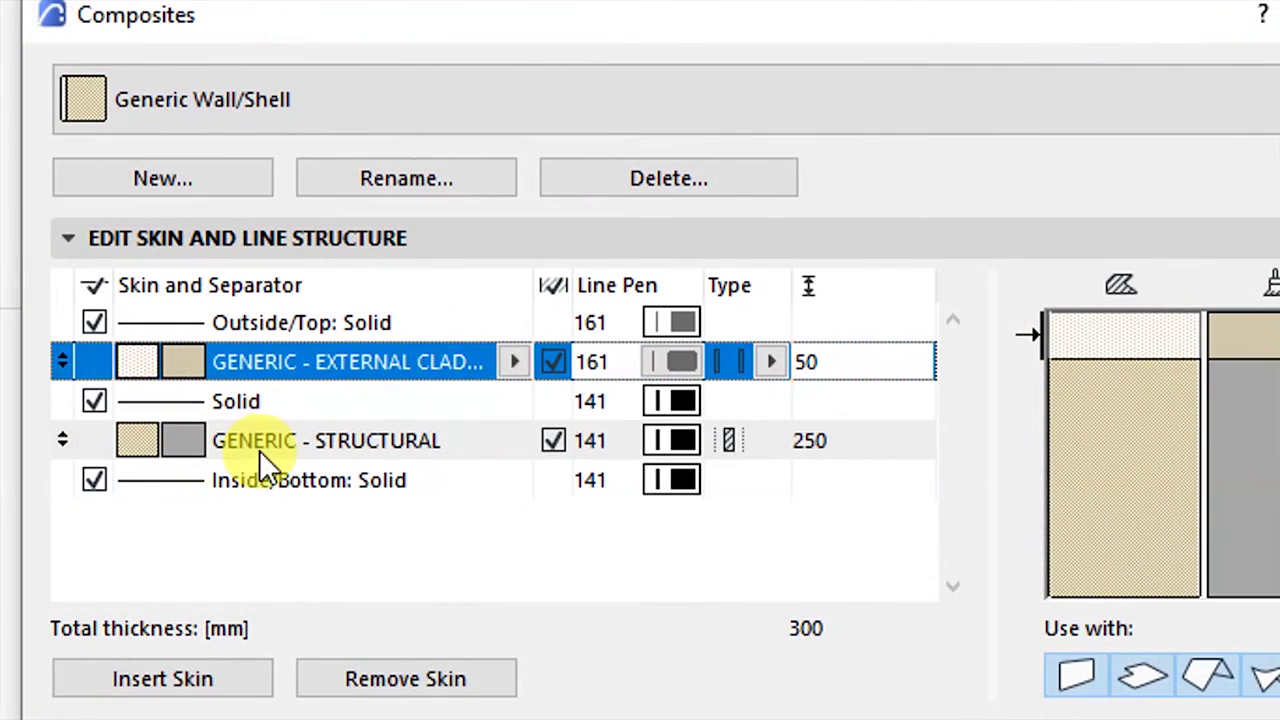
{"action": "left_click", "coordinate": [261, 447]}
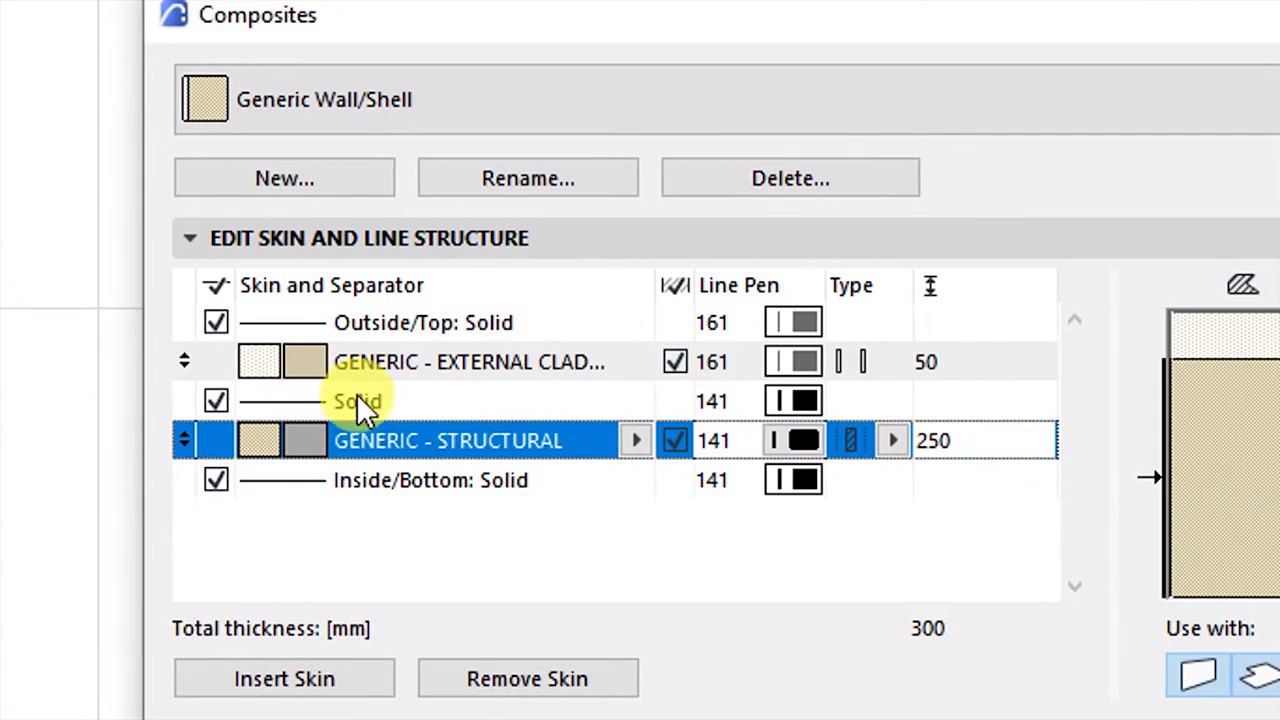
{"action": "left_click", "coordinate": [100, 375]}
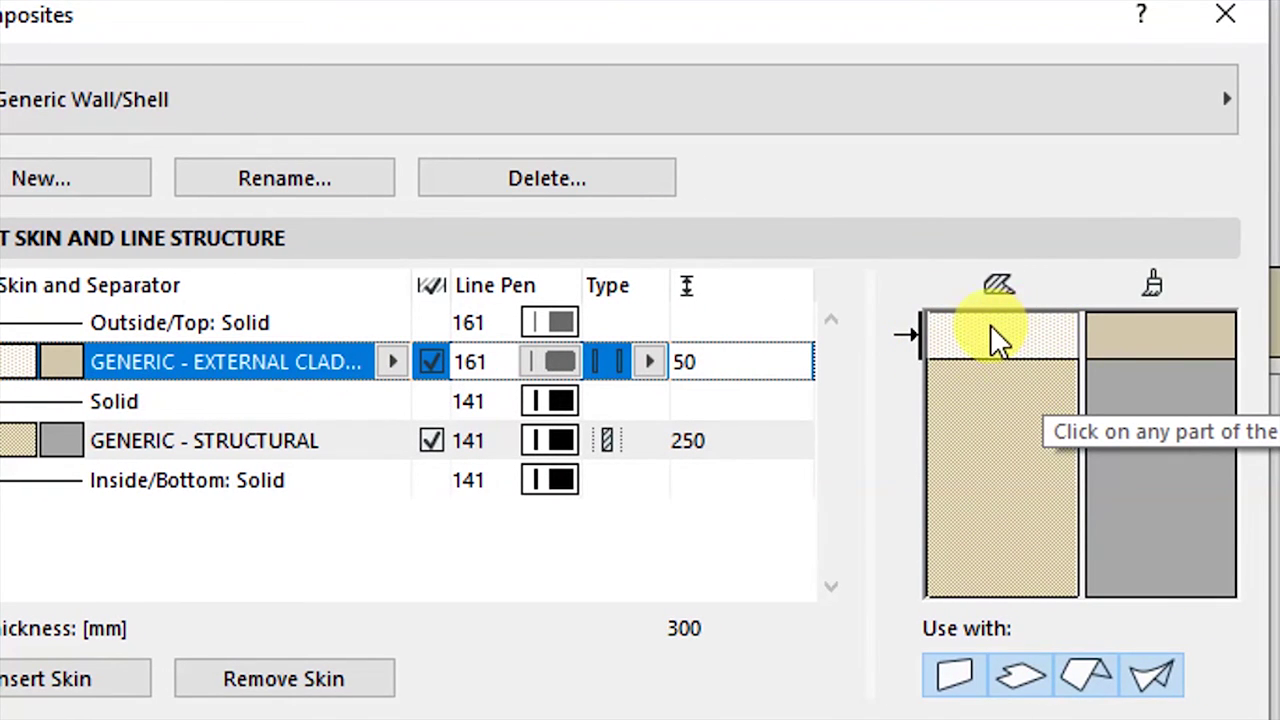
{"action": "left_click", "coordinate": [717, 363]}
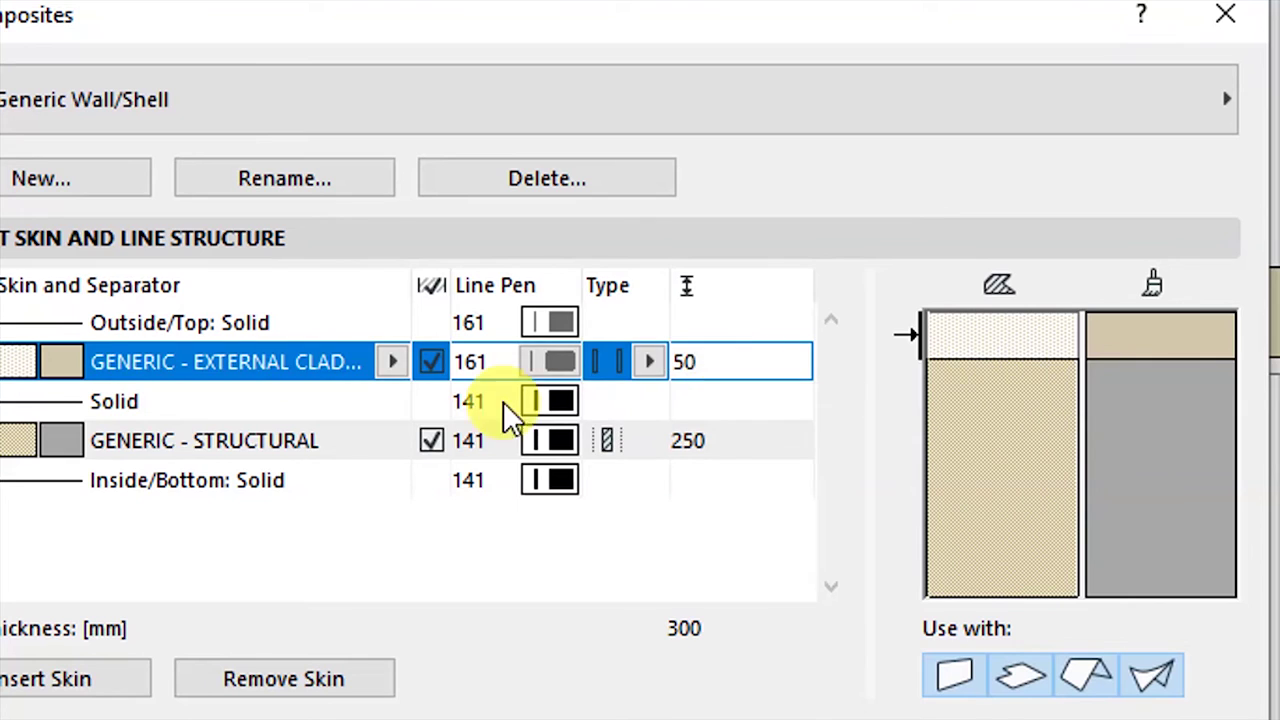
{"action": "left_click", "coordinate": [294, 441]}
{"action": "left_click", "coordinate": [695, 441]}
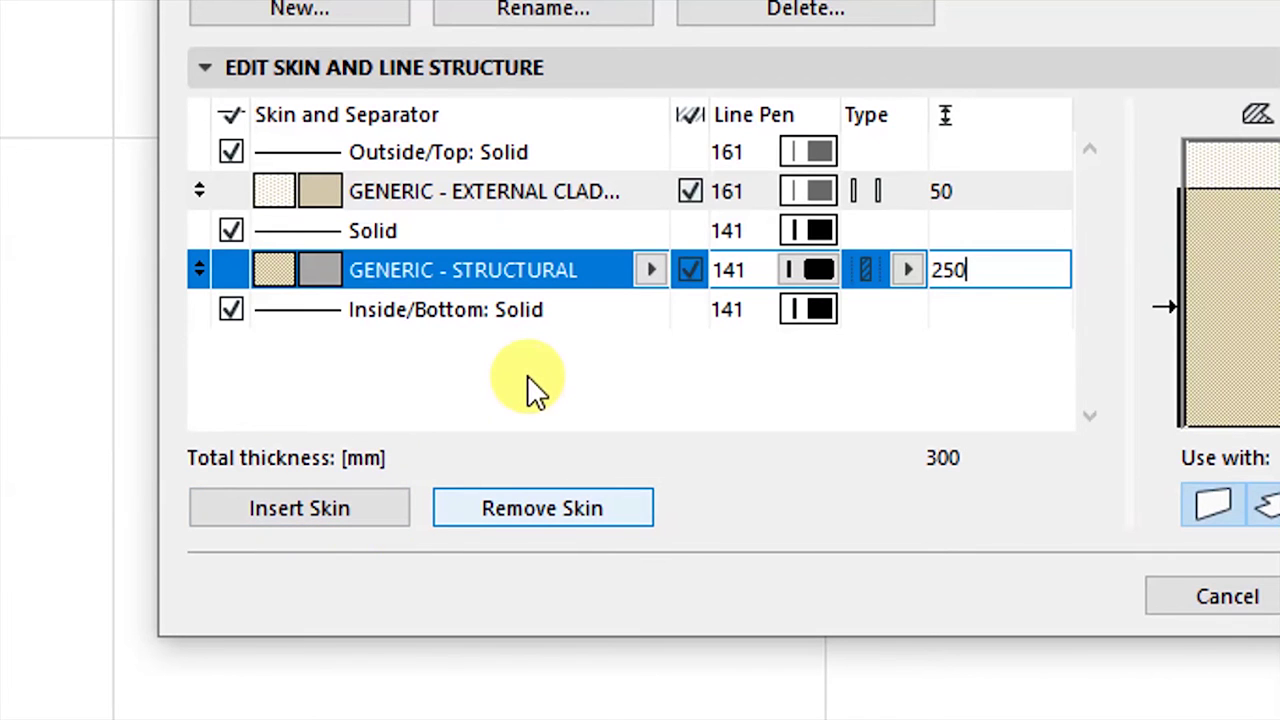
- Try inserting another GENERIC - STRUCTURAL skin into the composite, remove it again and close the Composites settings
{"action": "left_click", "coordinate": [345, 508]}
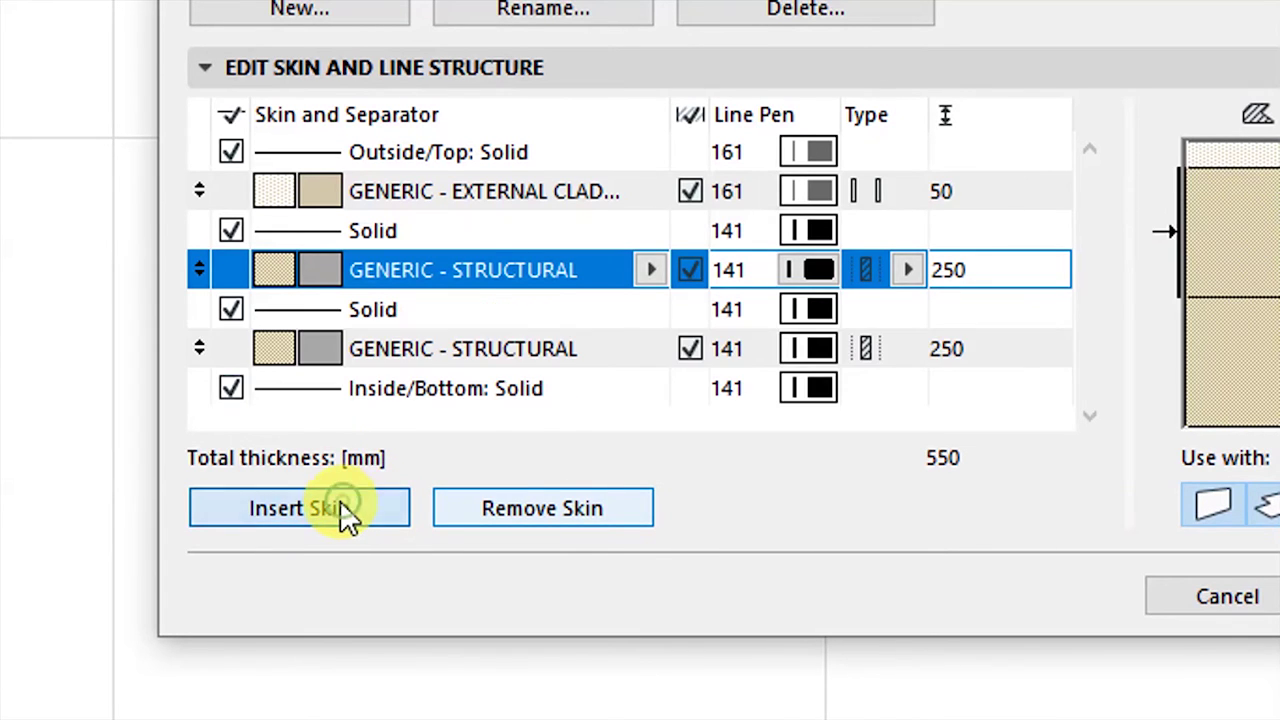
{"action": "left_click", "coordinate": [503, 508]}
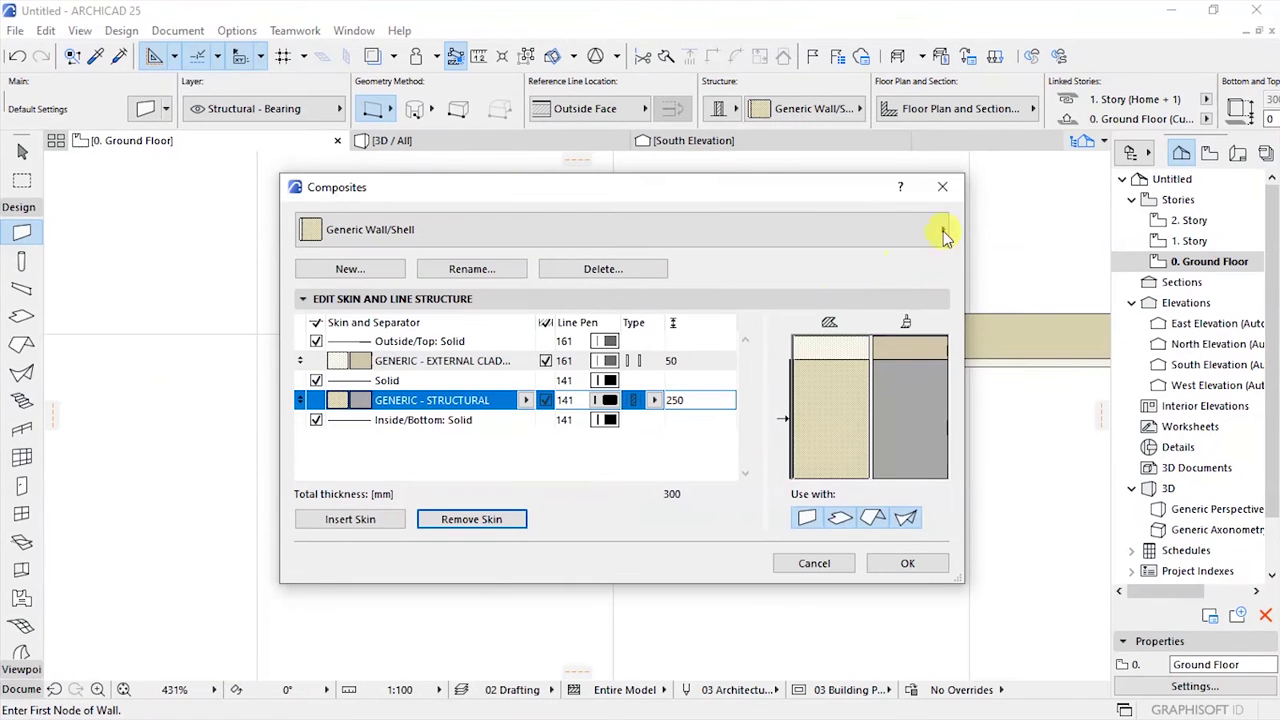
{"action": "left_click", "coordinate": [1103, 99]}
- Create five parallel copies of the wall below the original with Drag Multiple Copies, aligned at their ends
{"action": "scroll", "coordinate": [289, 311], "scroll_direction": "down", "scroll_amount": 5}
{"action": "key", "text": "ctrl+a"}
{"action": "right_click", "coordinate": [437, 313]}
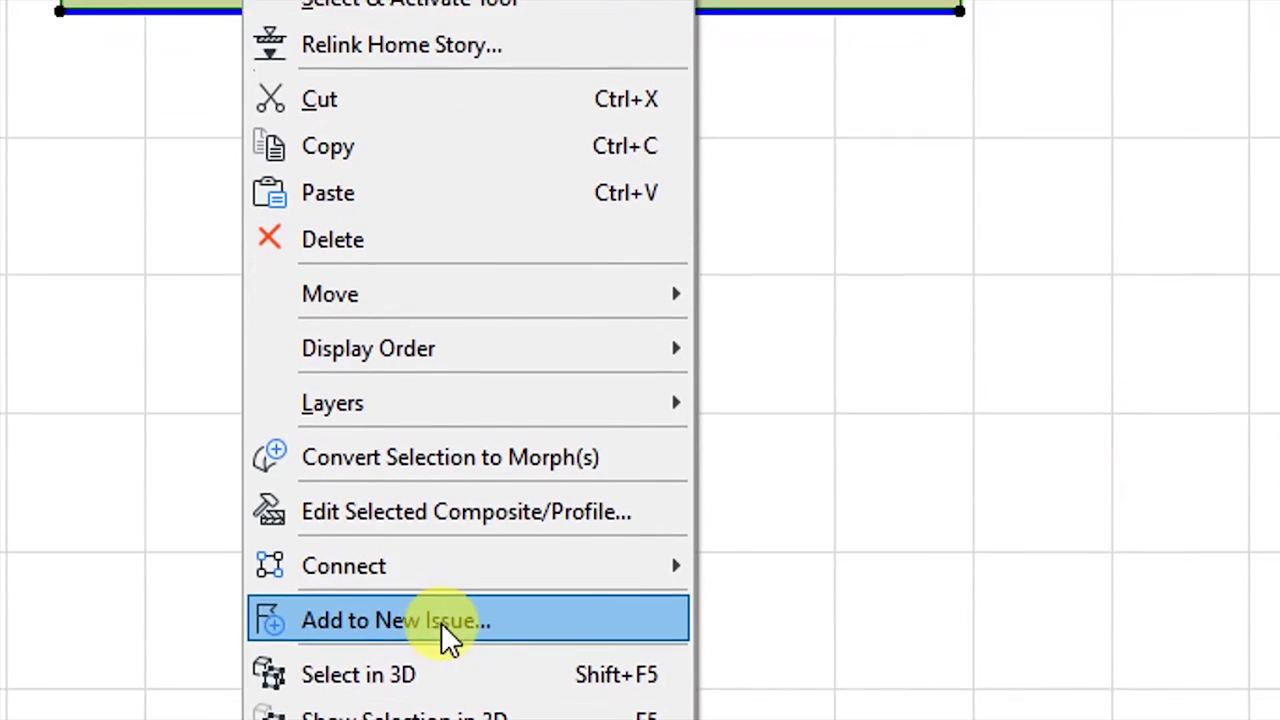
{"action": "mouse_move", "coordinate": [360, 294]}
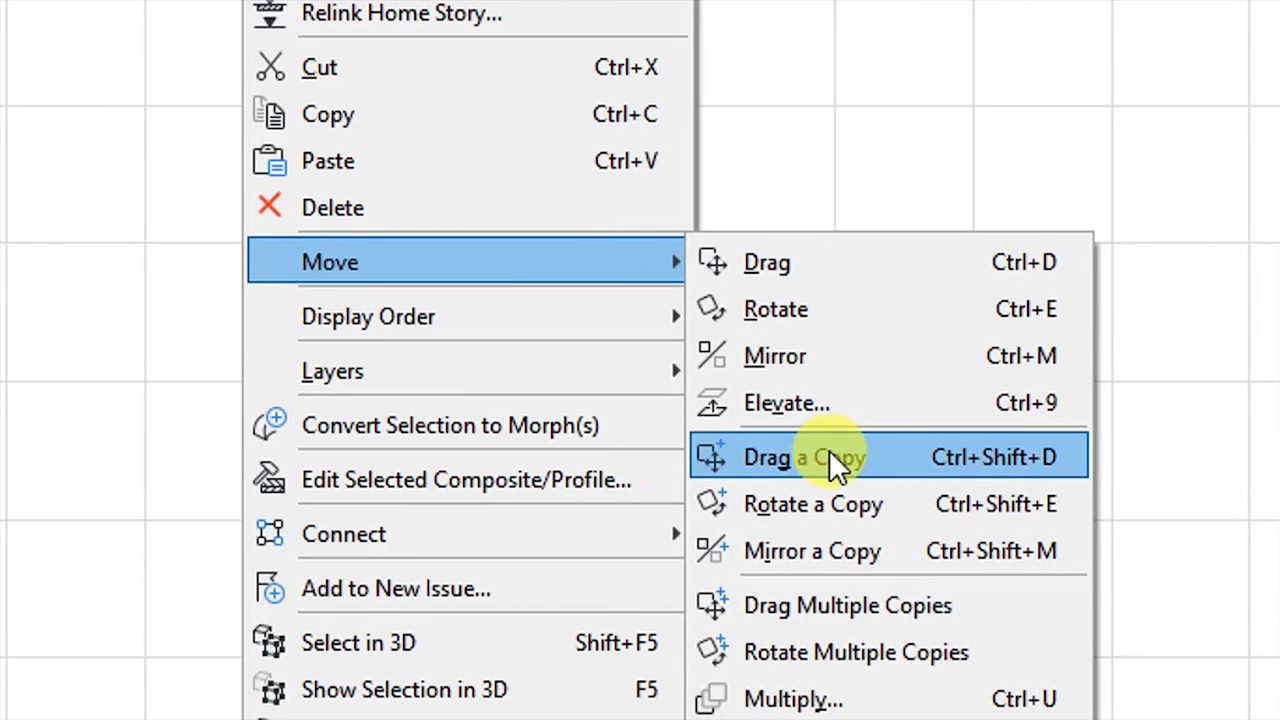
{"action": "left_click", "coordinate": [813, 600]}
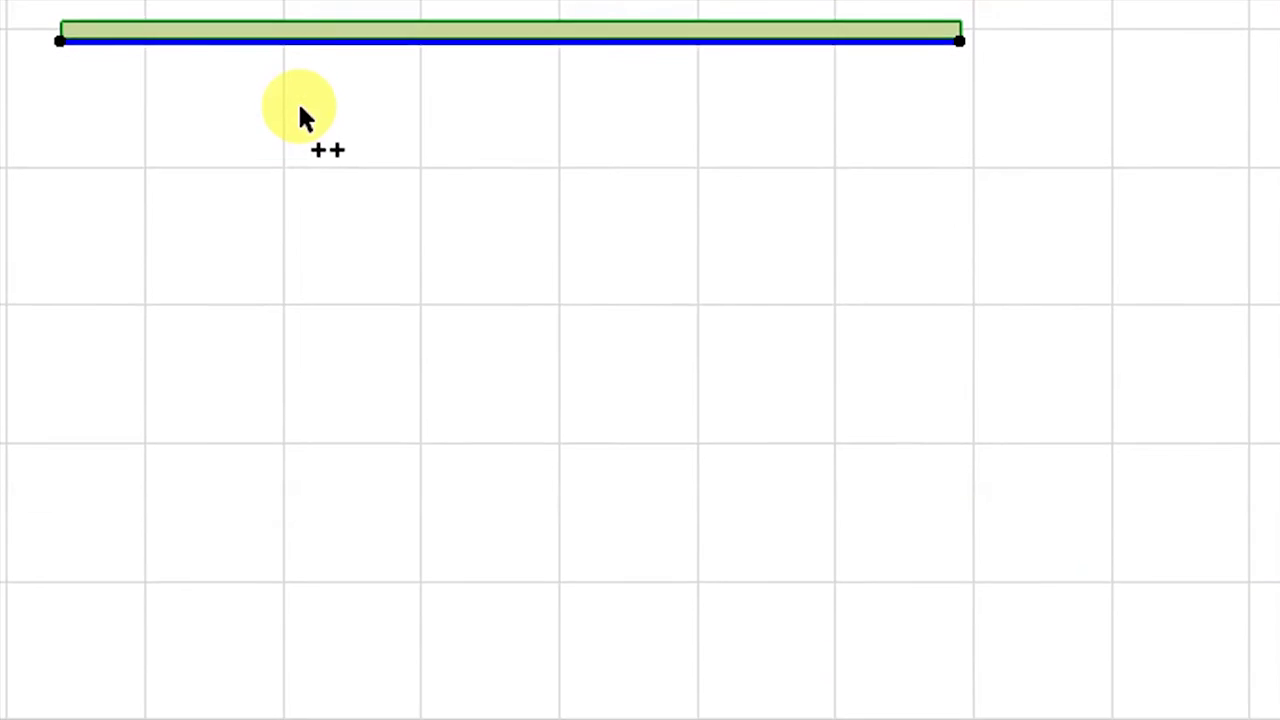
{"action": "left_click", "coordinate": [190, 183]}
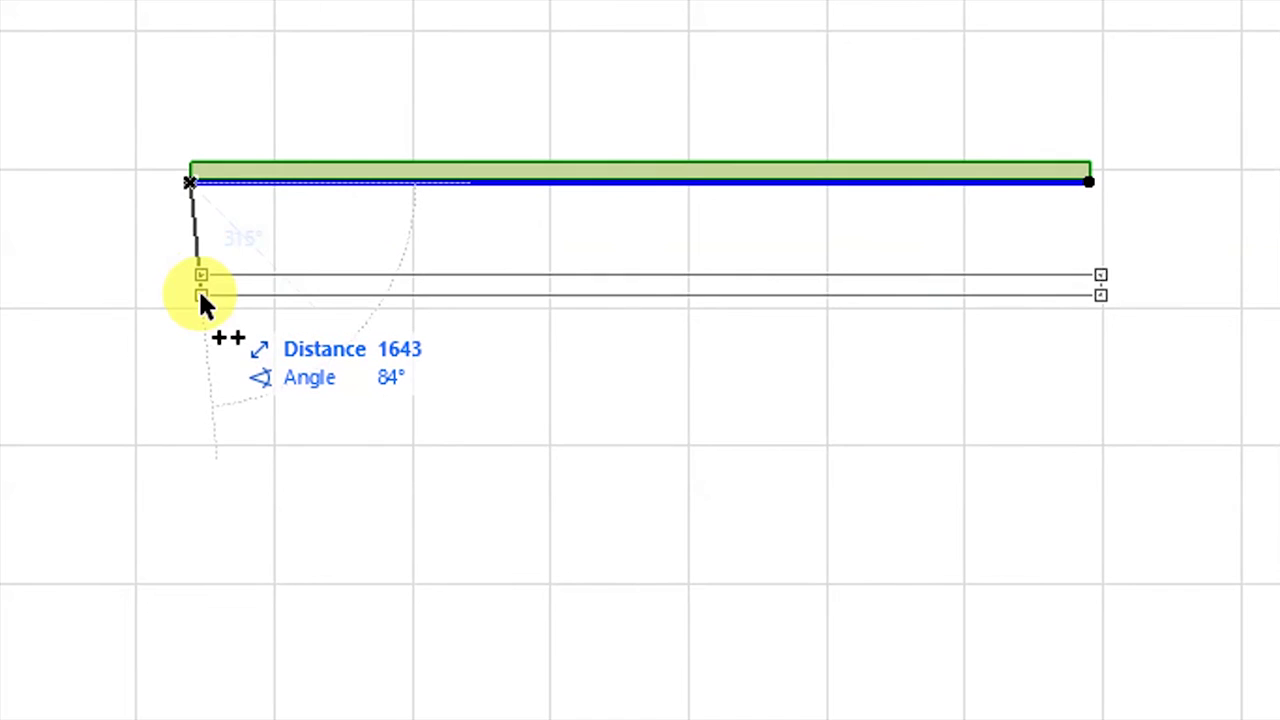
{"action": "left_click", "coordinate": [215, 343]}
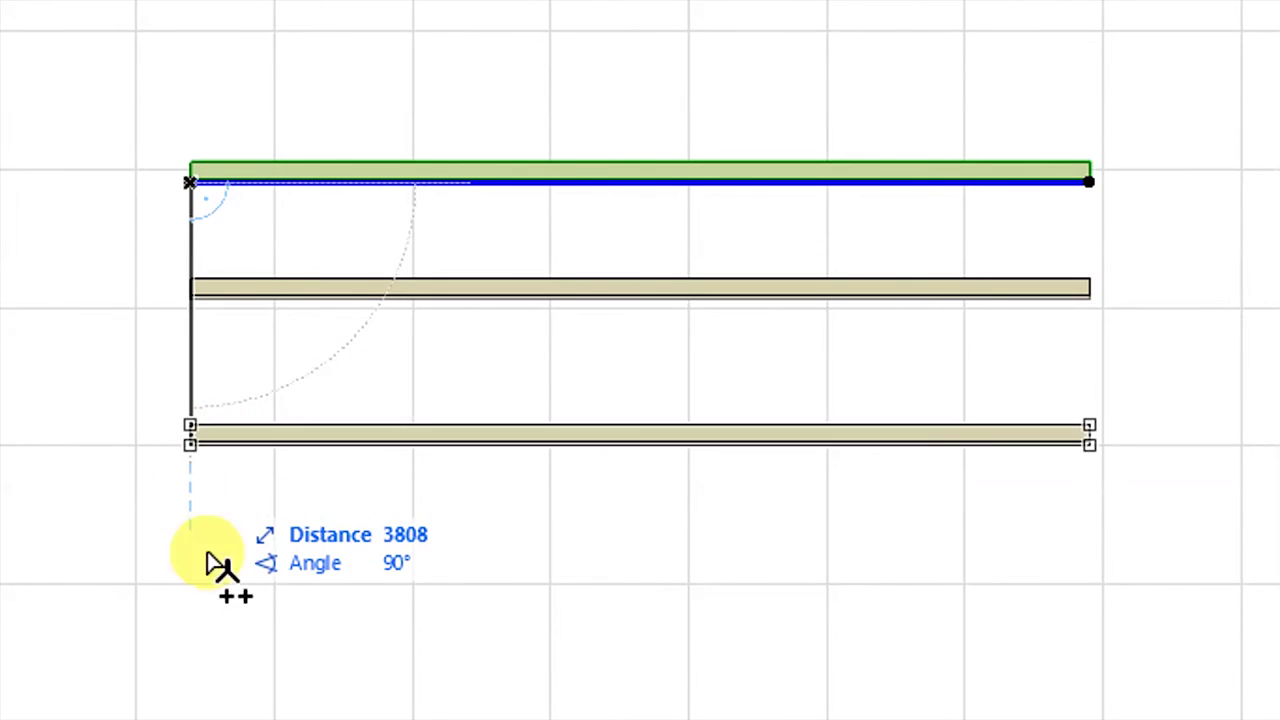
{"action": "left_click", "coordinate": [214, 545]}
{"action": "left_click", "coordinate": [229, 650]}
{"action": "left_click", "coordinate": [230, 565]}
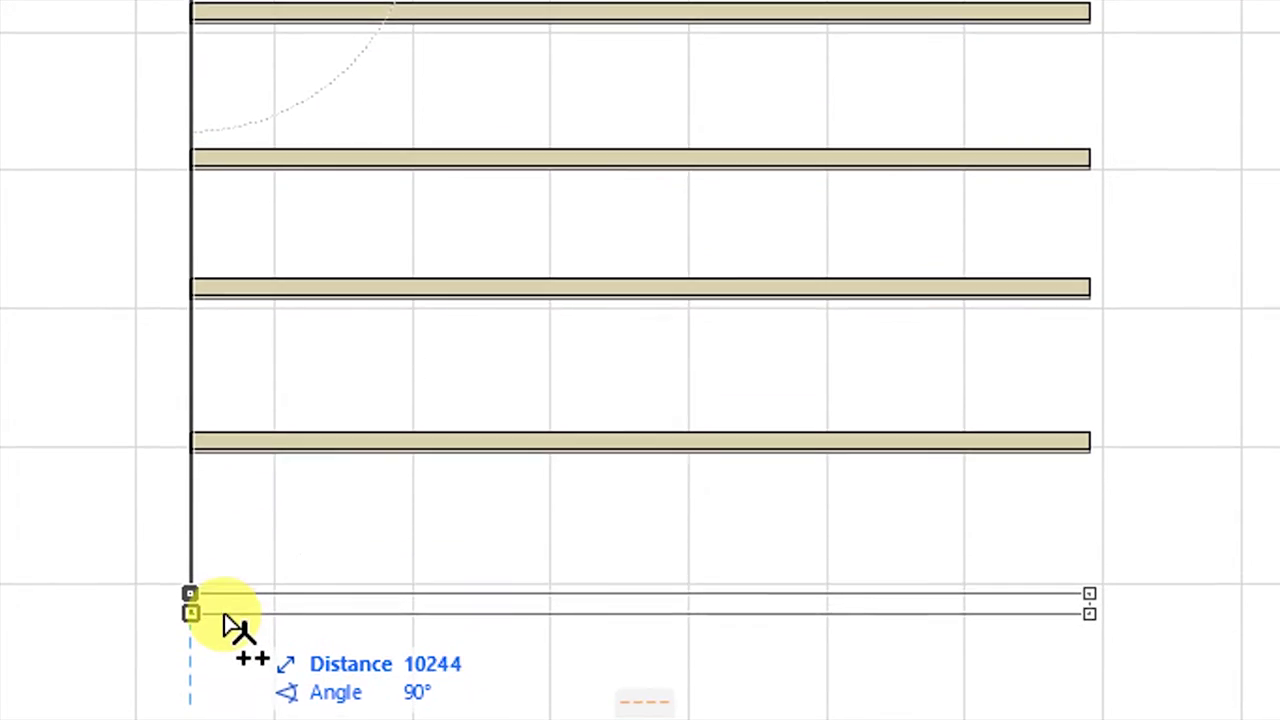
{"action": "left_click", "coordinate": [245, 718]}
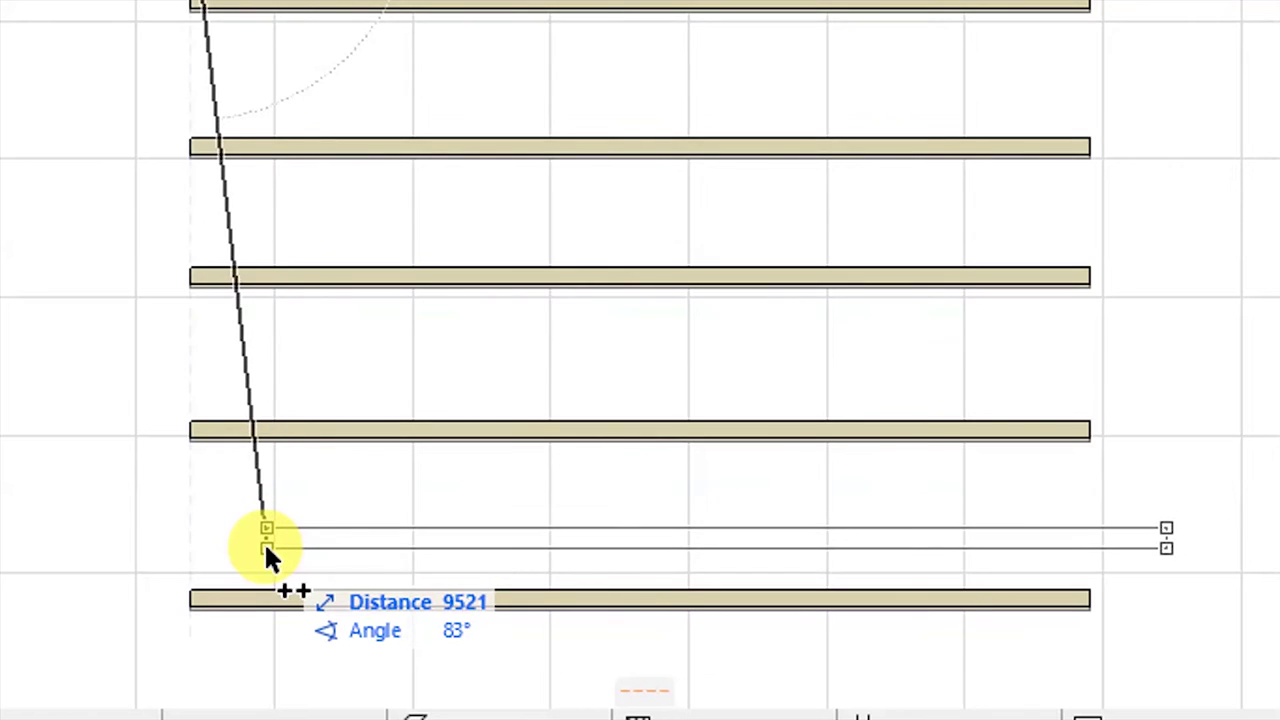
{"action": "key", "text": "Escape"}
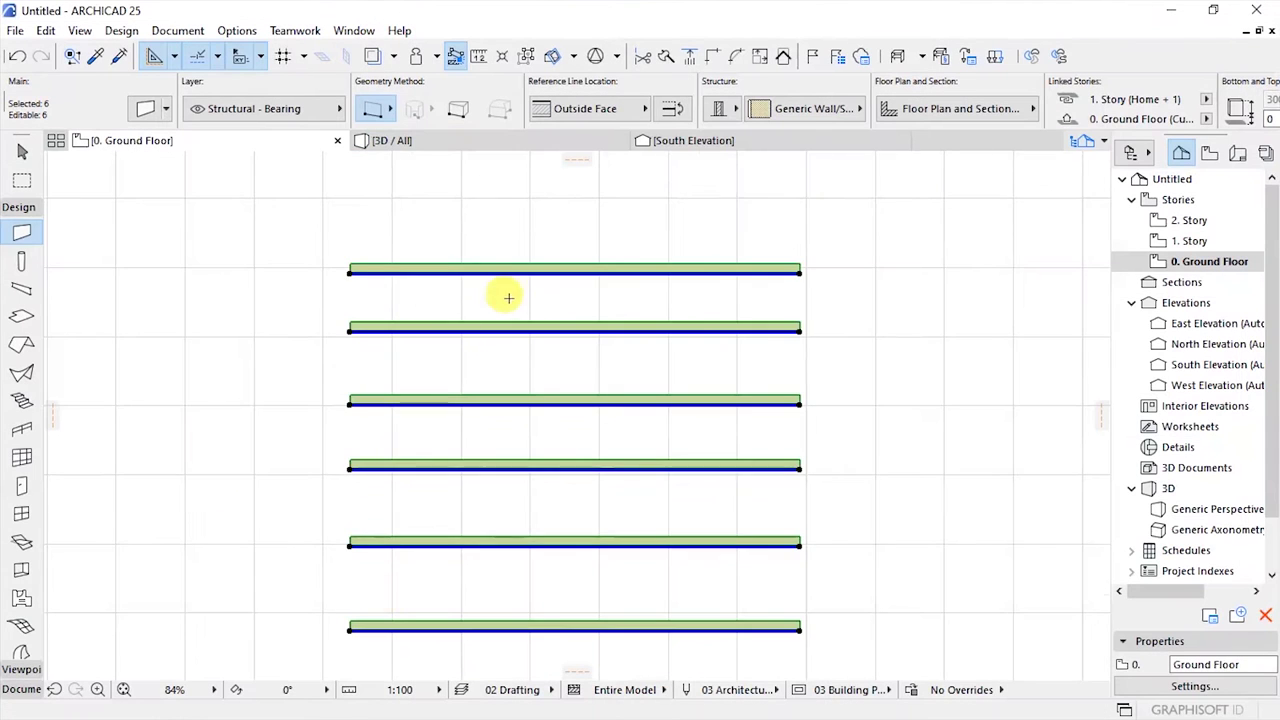
- Change the composite of the second wall from the top to 215 Block Insulated Cavity Plastered in its selection settings
{"action": "scroll", "coordinate": [503, 294], "scroll_direction": "up", "scroll_amount": 3}
{"action": "left_click", "coordinate": [243, 249]}
{"action": "left_click", "coordinate": [471, 210], "text": "shift"}
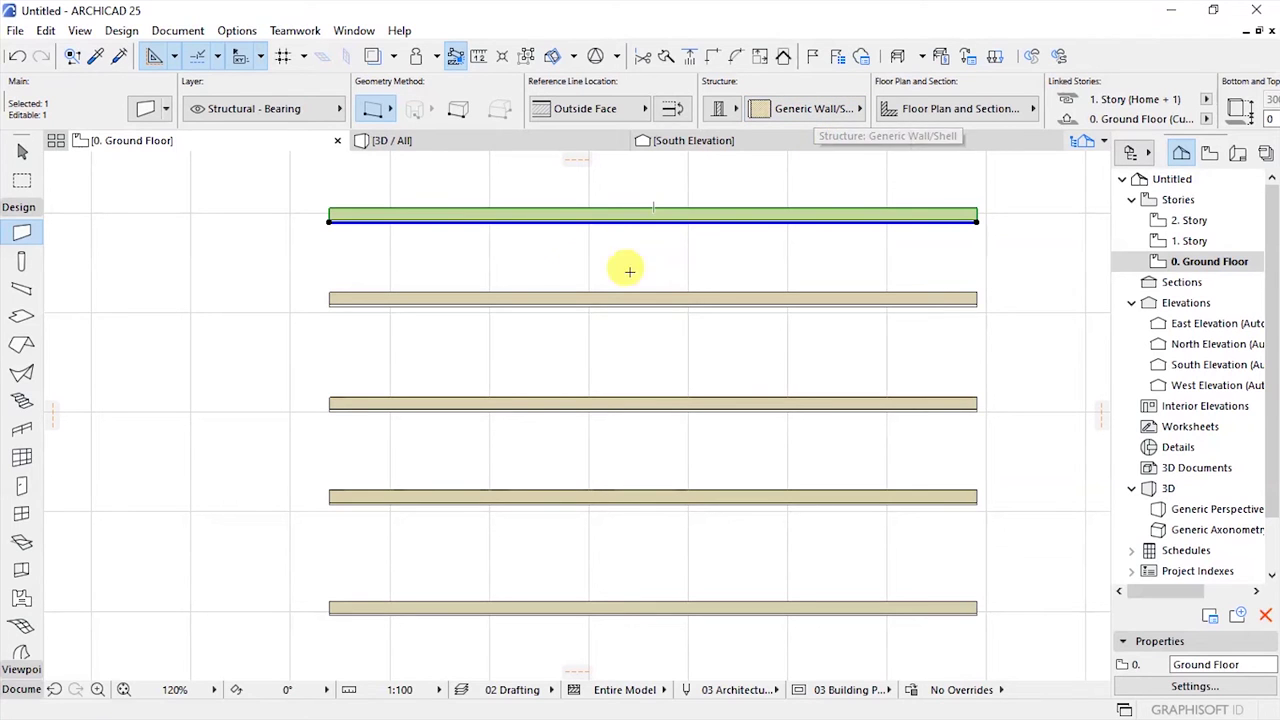
{"action": "key", "text": "Escape"}
{"action": "left_click", "coordinate": [540, 300], "text": "shift"}
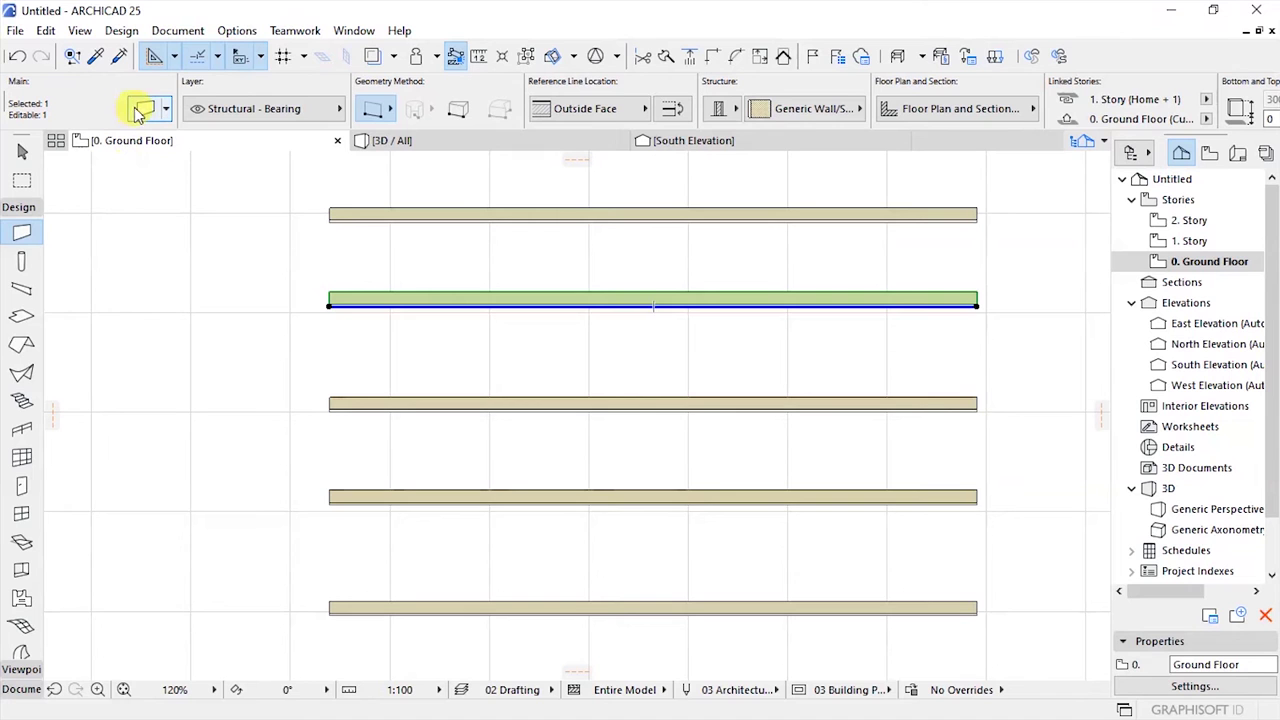
{"action": "double_click", "coordinate": [603, 274]}
{"action": "left_click_drag", "start_coordinate": [617, 100], "coordinate": [465, 137]}
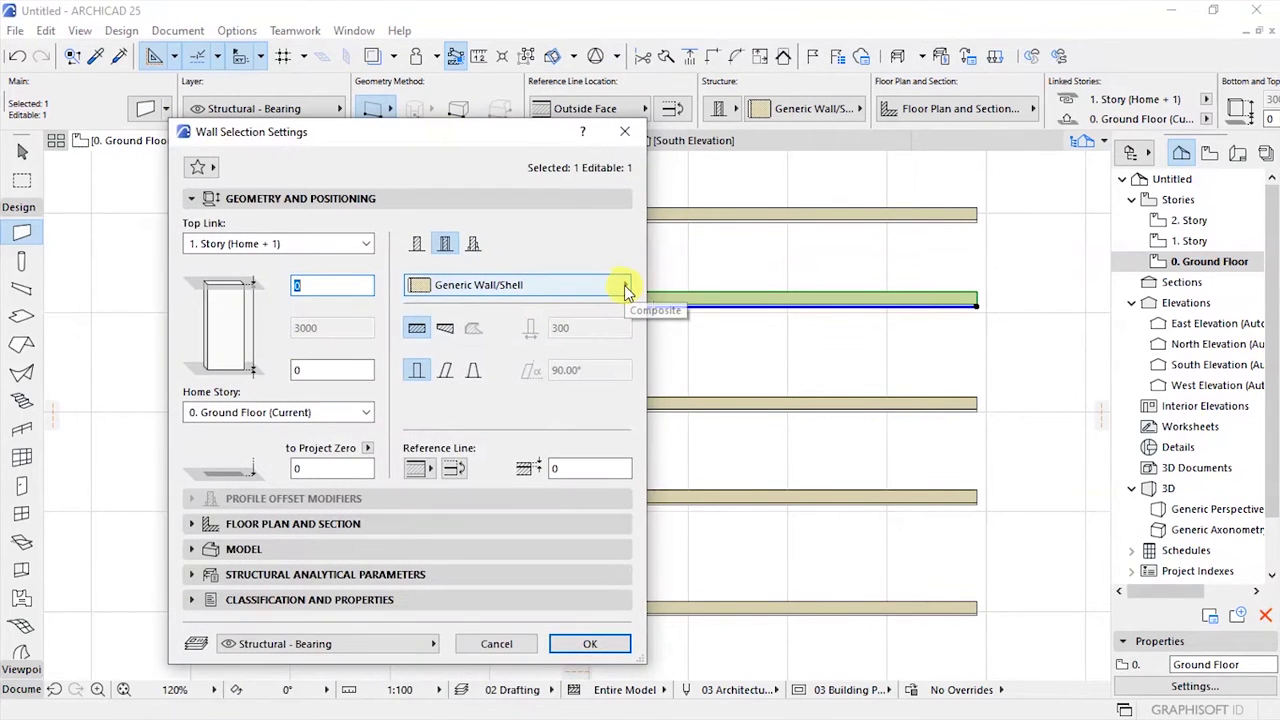
{"action": "left_click", "coordinate": [622, 287]}
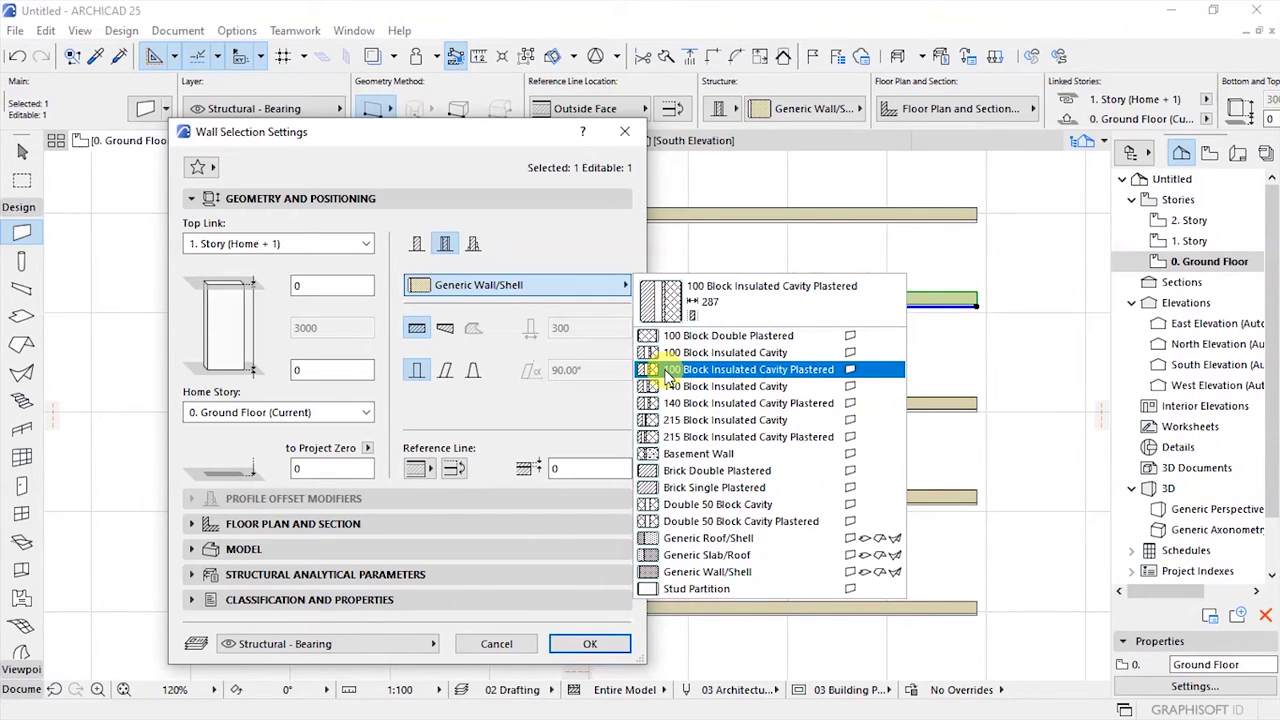
{"action": "left_click", "coordinate": [720, 440]}
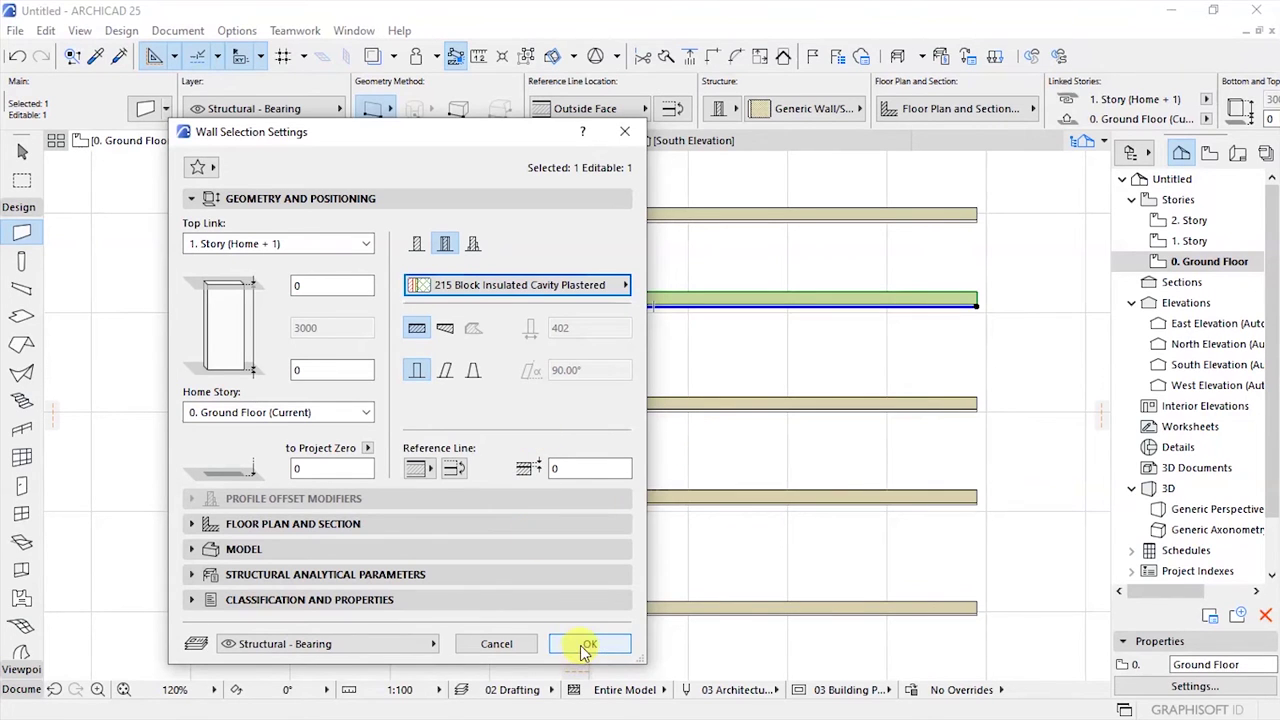
{"action": "left_click", "coordinate": [587, 645]}
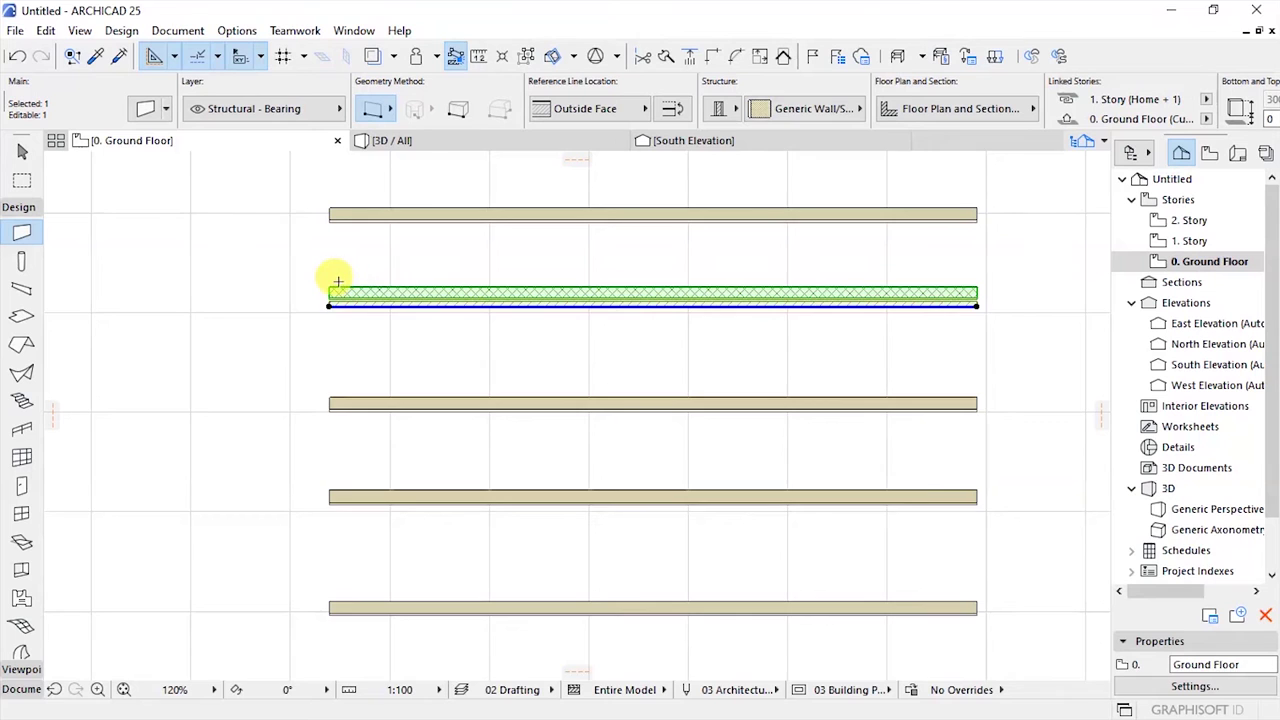
- Deselect the insulated cavity wall and examine its layers and hatches up close on the floor plan
{"action": "scroll", "coordinate": [338, 282], "scroll_direction": "up", "scroll_amount": 8}
{"action": "key", "text": "Escape"}
{"action": "scroll", "coordinate": [301, 316], "scroll_direction": "up", "scroll_amount": 2}
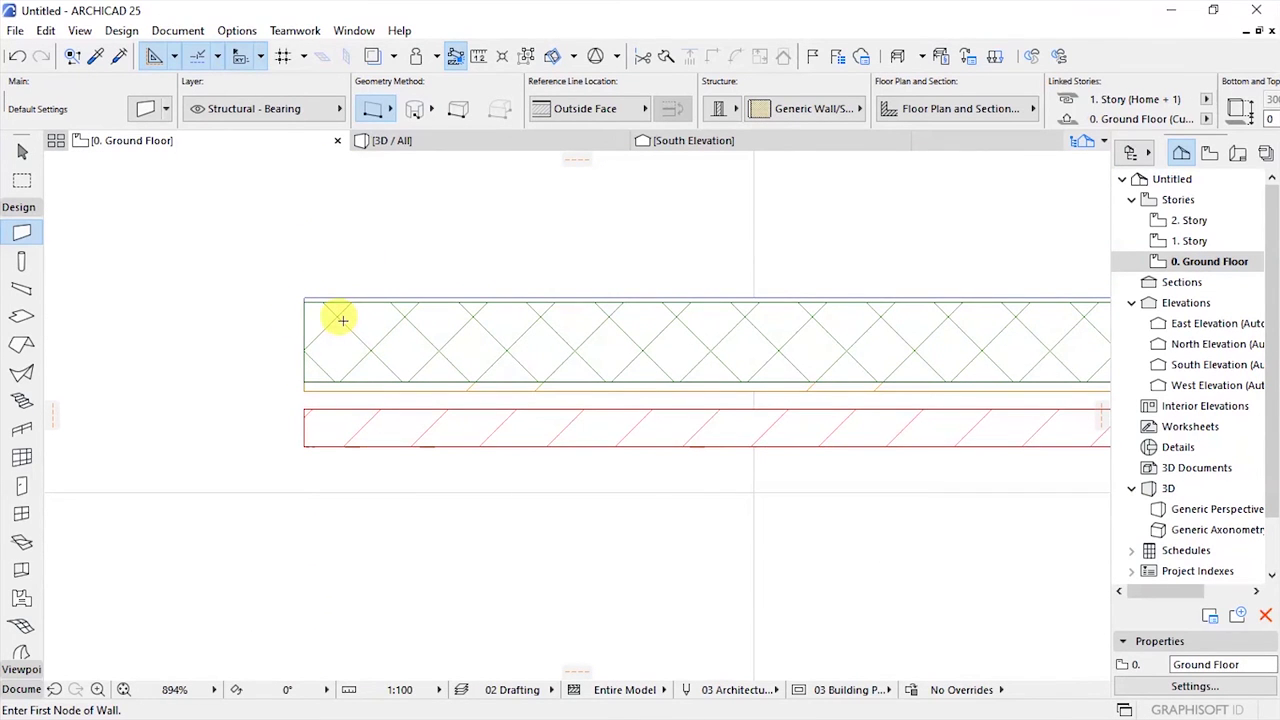
{"action": "scroll", "coordinate": [386, 386], "scroll_direction": "down", "scroll_amount": 14}
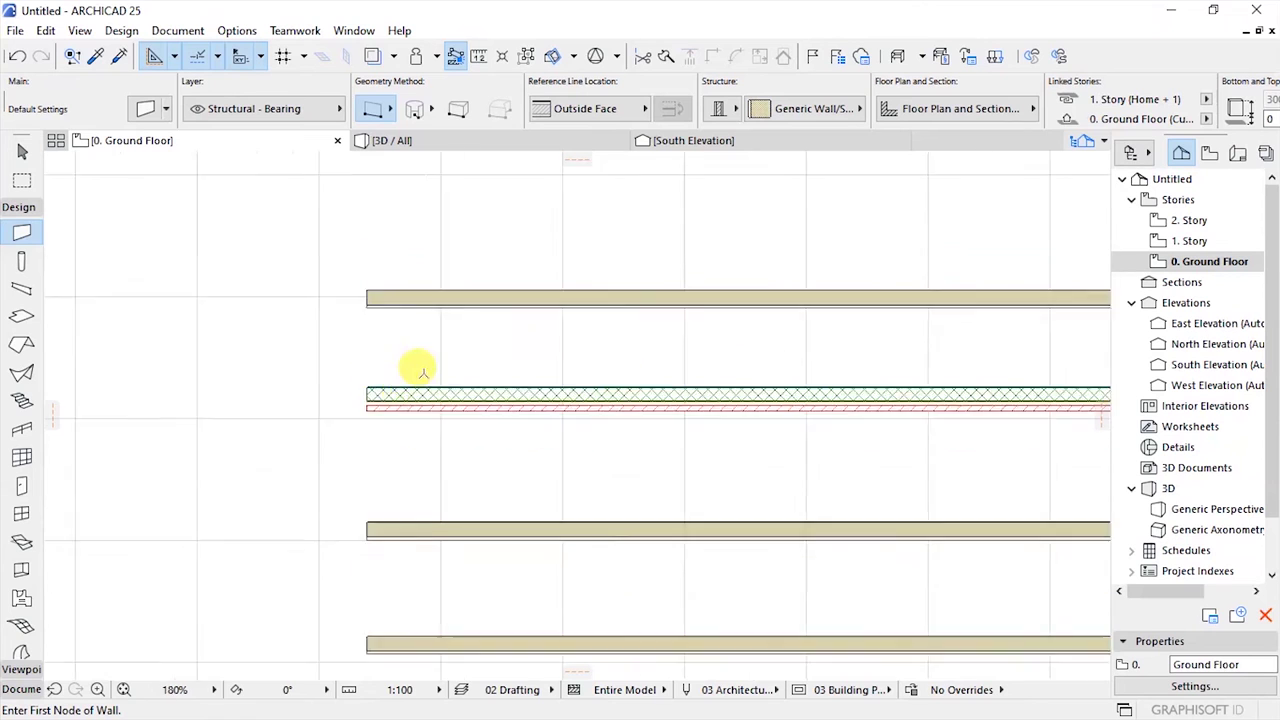
{"action": "scroll", "coordinate": [421, 327], "scroll_direction": "up", "scroll_amount": 8}
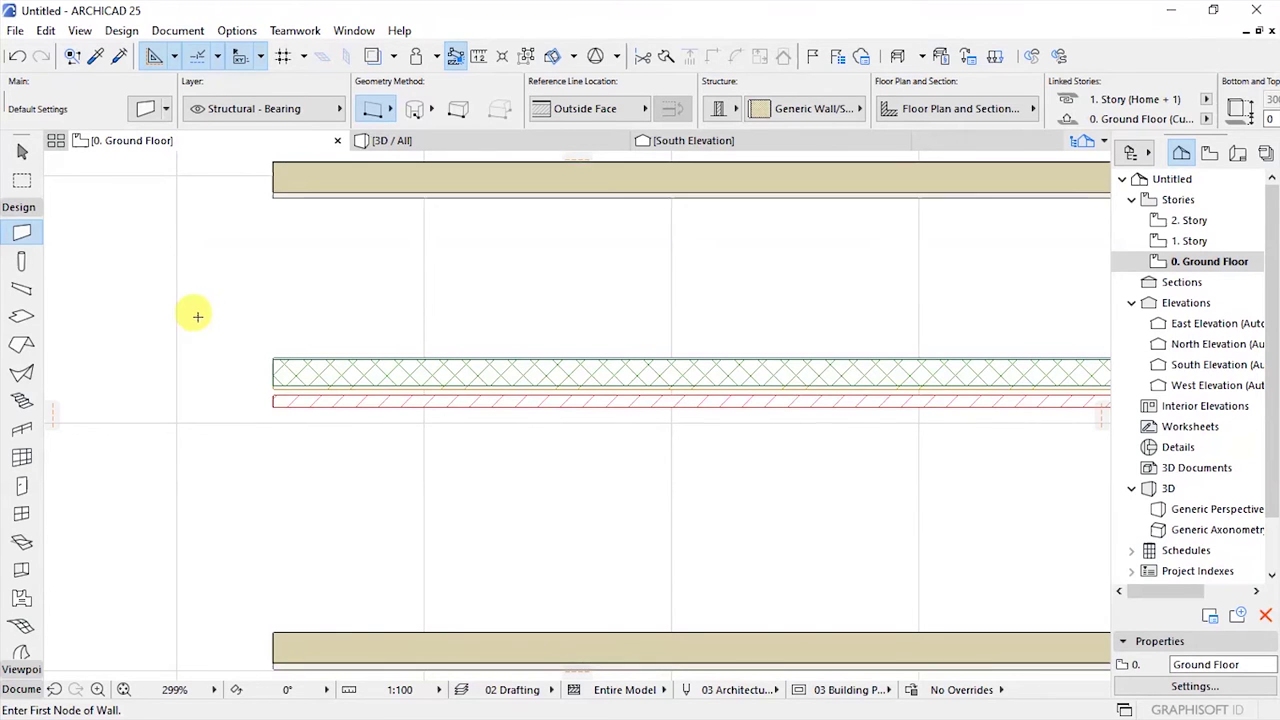
- Draw a vertical section line across all six walls near their west ends, looking toward the East Elevation marker
{"action": "left_click", "coordinate": [172, 30]}
{"action": "mouse_move", "coordinate": [210, 62]}
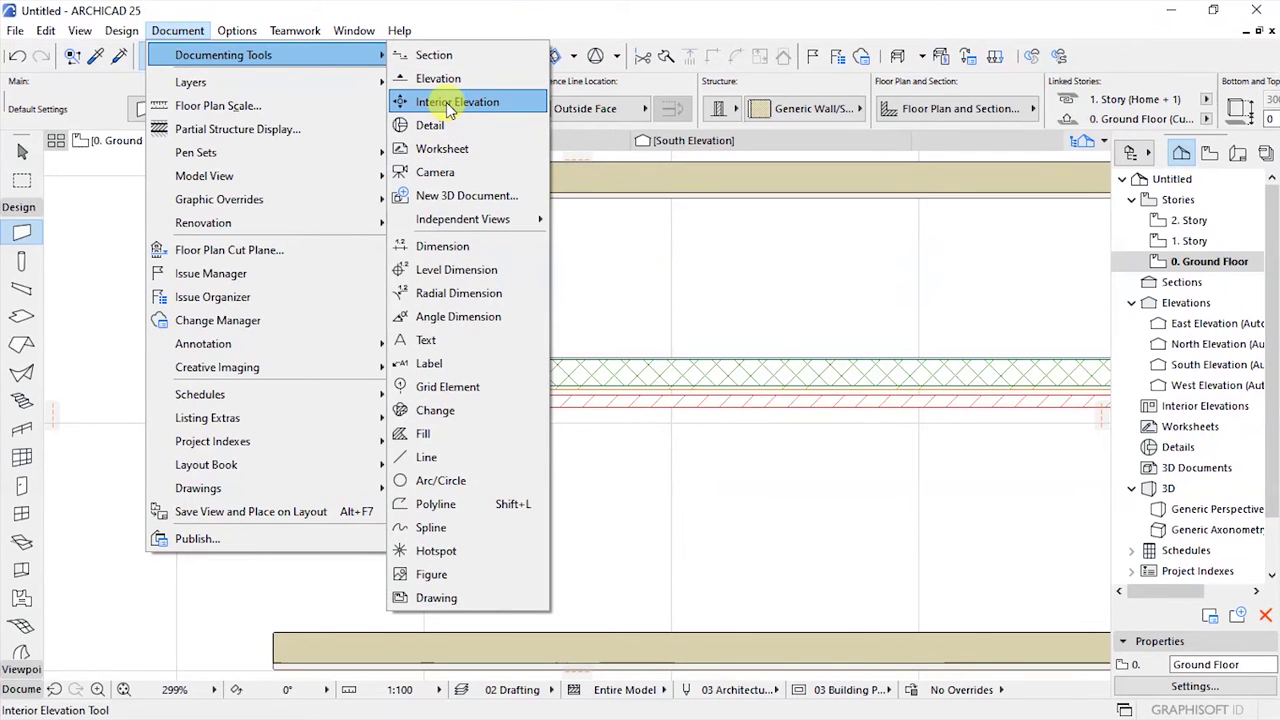
{"action": "key", "text": "Escape"}
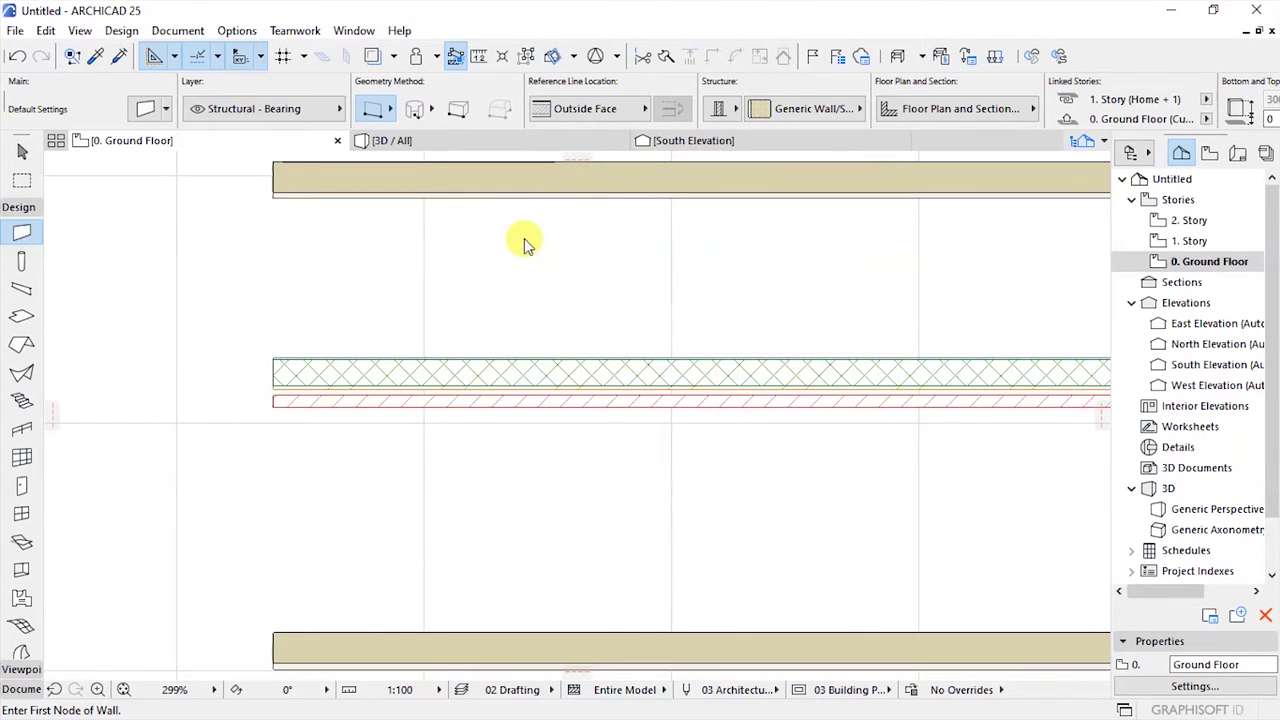
{"action": "scroll", "coordinate": [499, 240], "scroll_direction": "down", "scroll_amount": 6}
{"action": "left_click", "coordinate": [501, 215]}
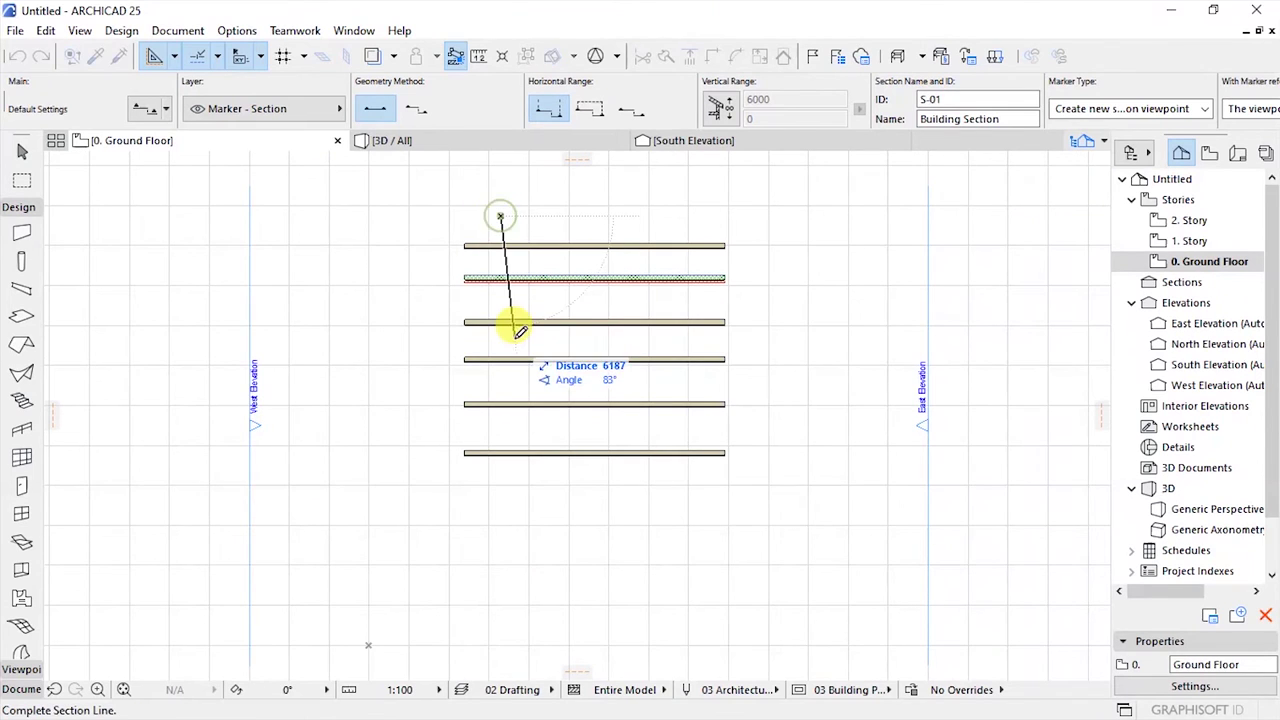
{"action": "left_click", "coordinate": [501, 488]}
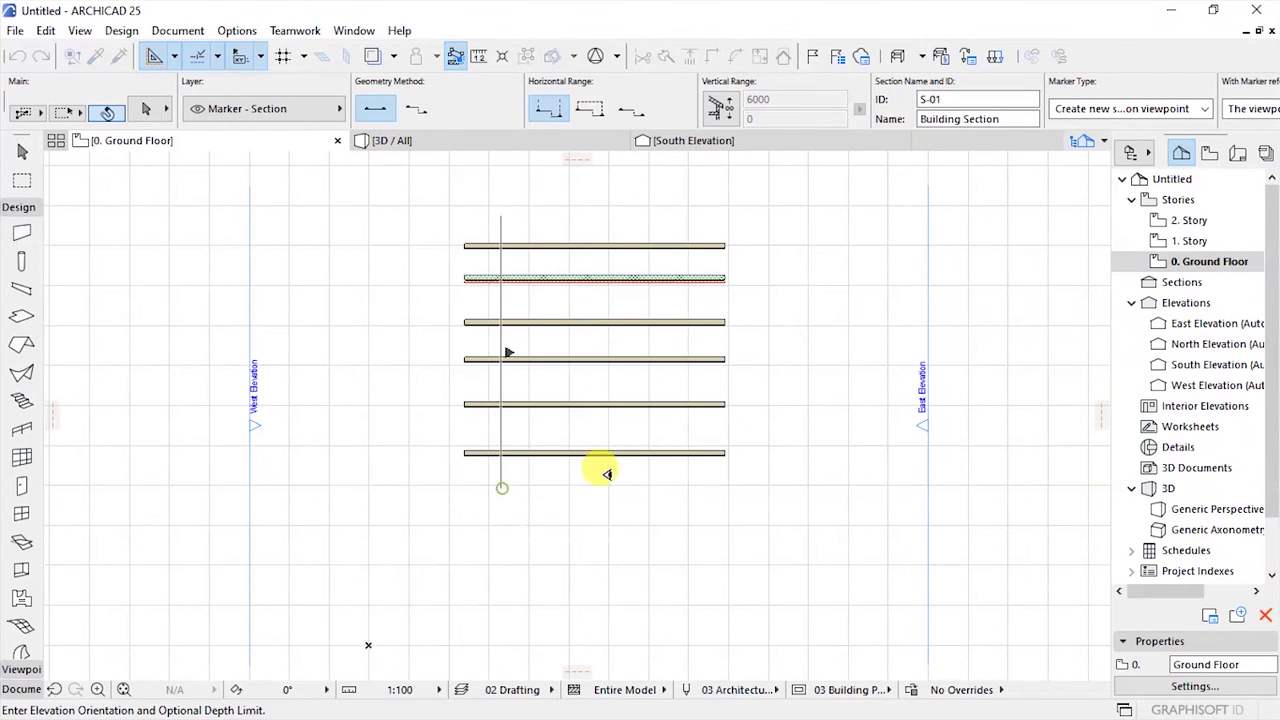
{"action": "left_click", "coordinate": [565, 465]}
- Select the S-01 section line and open its section with the current view settings
{"action": "scroll", "coordinate": [531, 323], "scroll_direction": "up", "scroll_amount": 2}
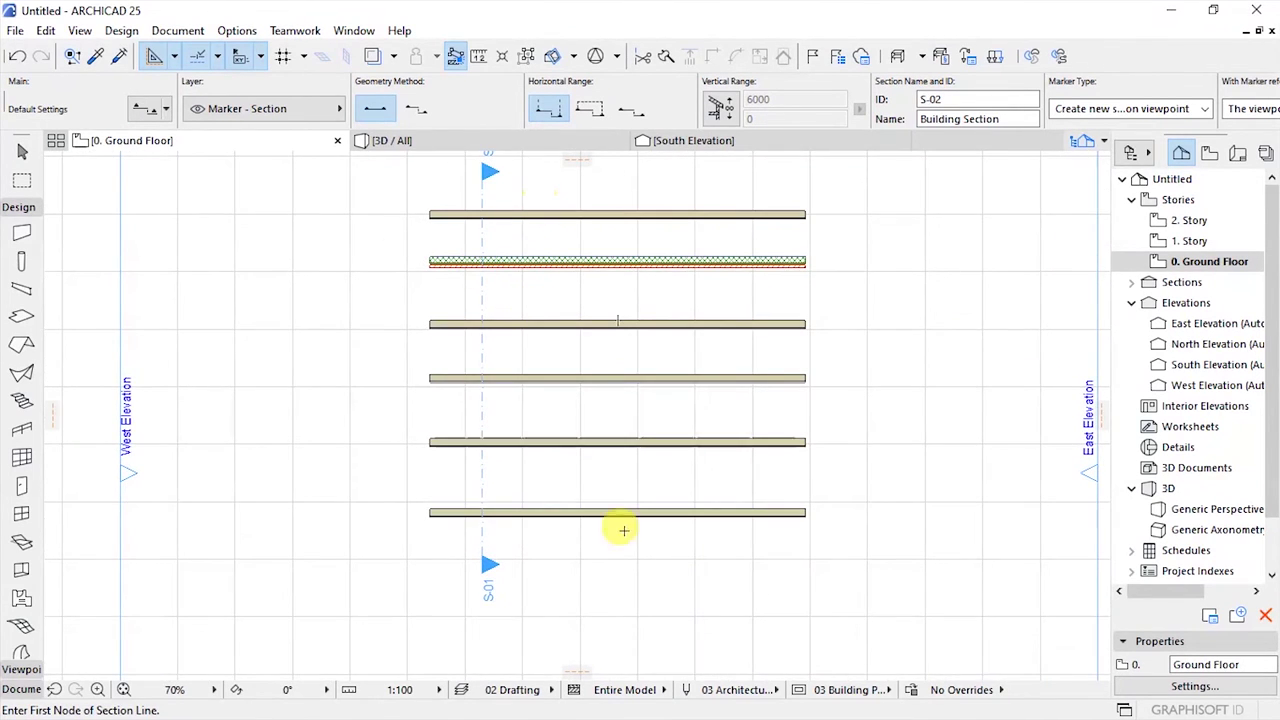
{"action": "scroll", "coordinate": [484, 291], "scroll_direction": "up", "scroll_amount": 1}
{"action": "scroll", "coordinate": [484, 291], "scroll_direction": "up", "scroll_amount": 2}
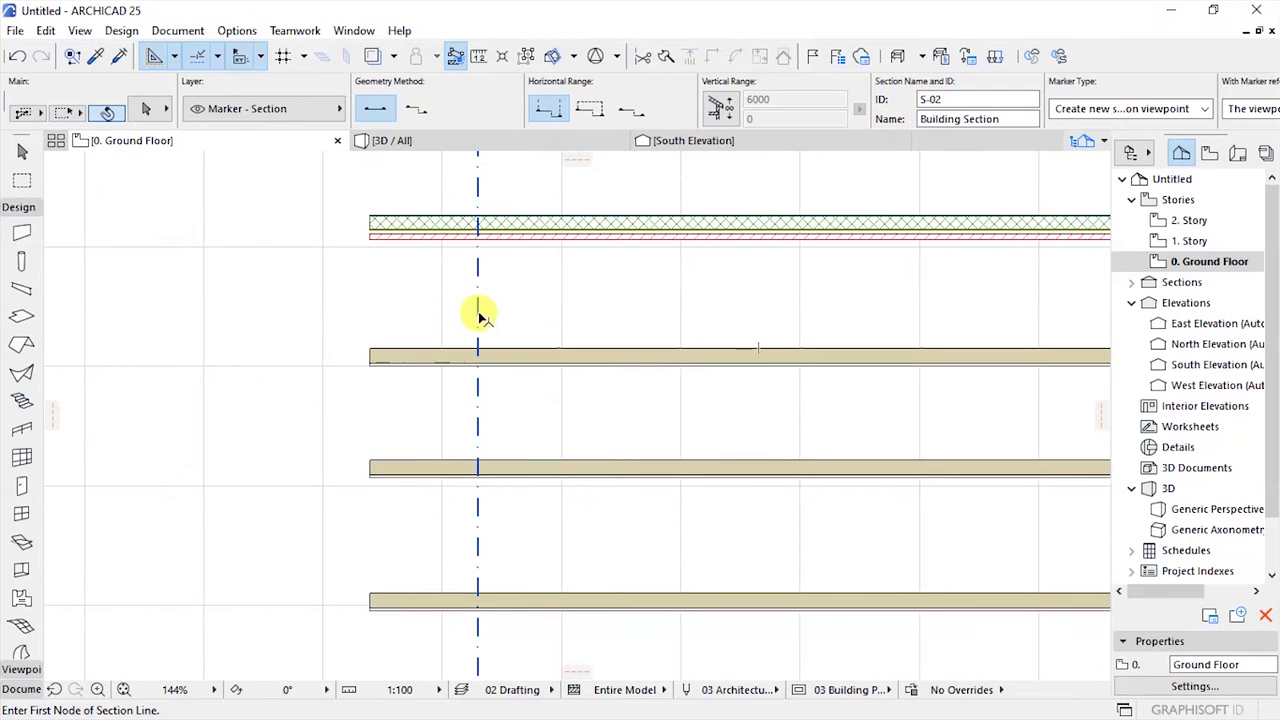
{"action": "left_click", "coordinate": [480, 312], "text": "shift"}
{"action": "right_click", "coordinate": [528, 293]}
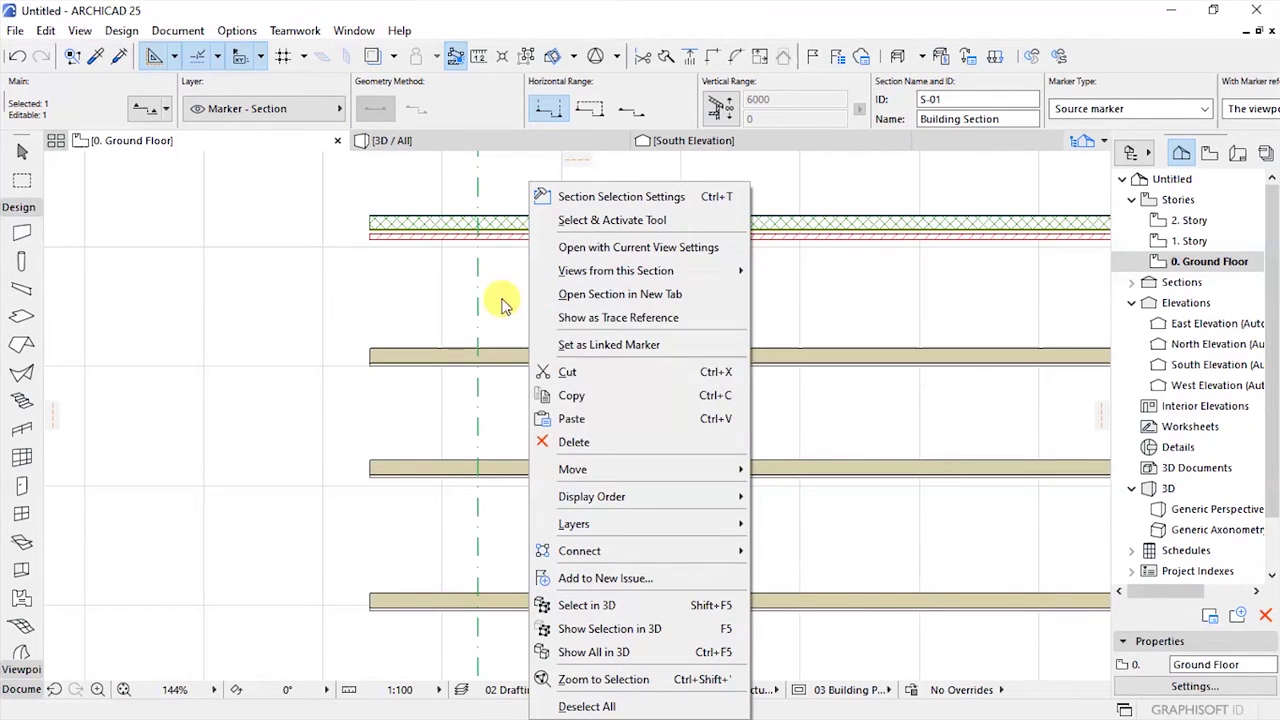
{"action": "left_click", "coordinate": [597, 248]}
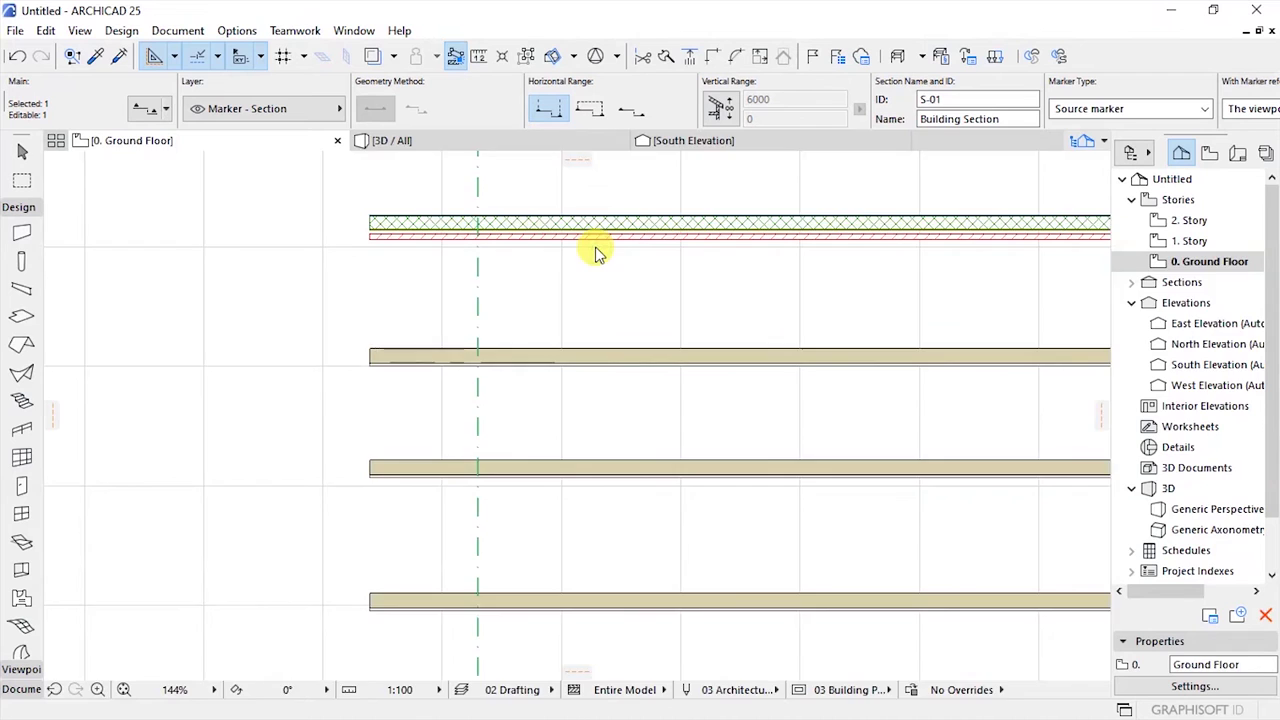
- Examine the layers and hatches of the generic wall and the block insulated cavity wall up close in the S-01 building section
{"action": "scroll", "coordinate": [500, 349], "scroll_direction": "down", "scroll_amount": 3}
{"action": "scroll", "coordinate": [528, 331], "scroll_direction": "up", "scroll_amount": 5}
{"action": "scroll", "coordinate": [505, 321], "scroll_direction": "up", "scroll_amount": 4}
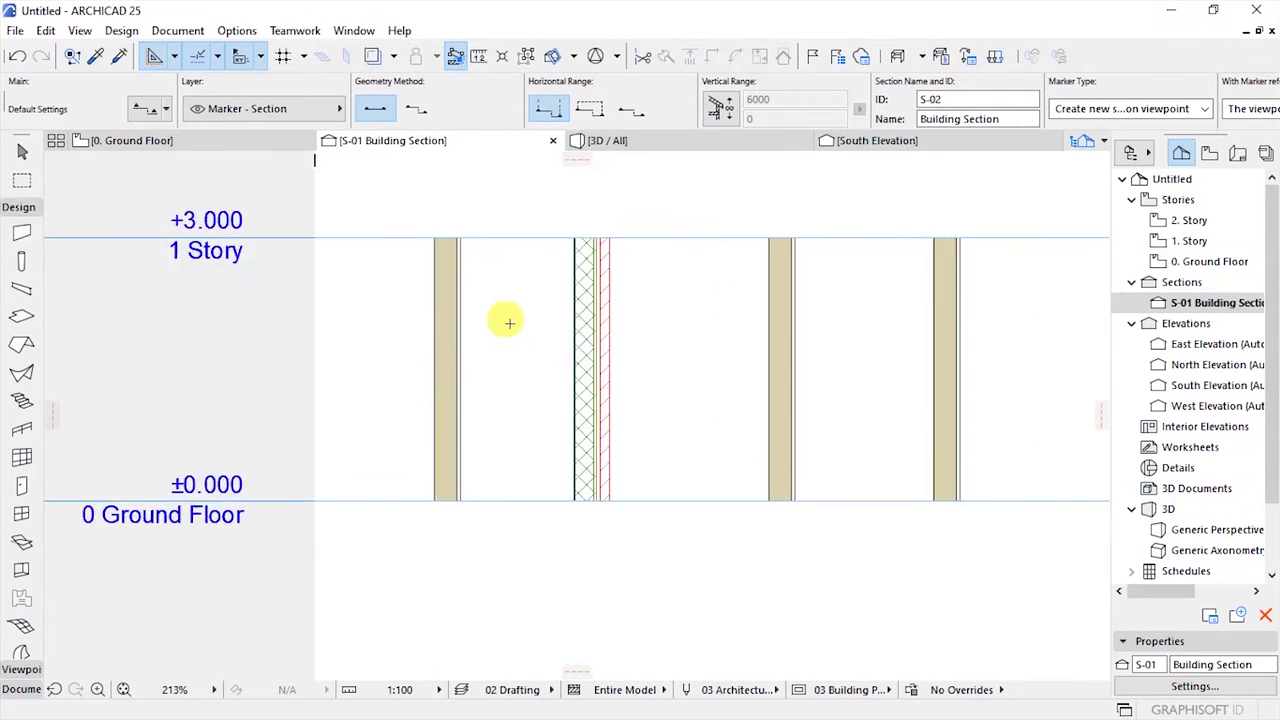
{"action": "scroll", "coordinate": [435, 530], "scroll_direction": "up", "scroll_amount": 2}
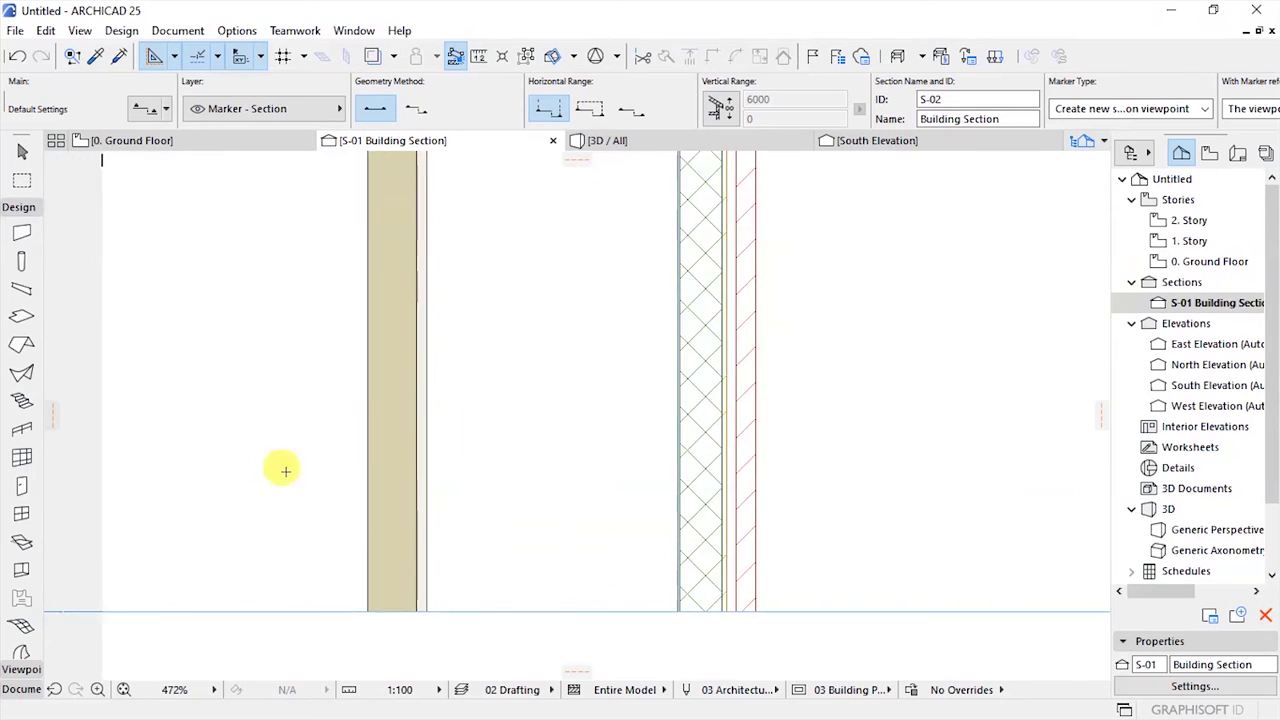
{"action": "scroll", "coordinate": [300, 466], "scroll_direction": "down", "scroll_amount": 3}
{"action": "scroll", "coordinate": [305, 476], "scroll_direction": "up", "scroll_amount": 3}
{"action": "left_click", "coordinate": [333, 477]}
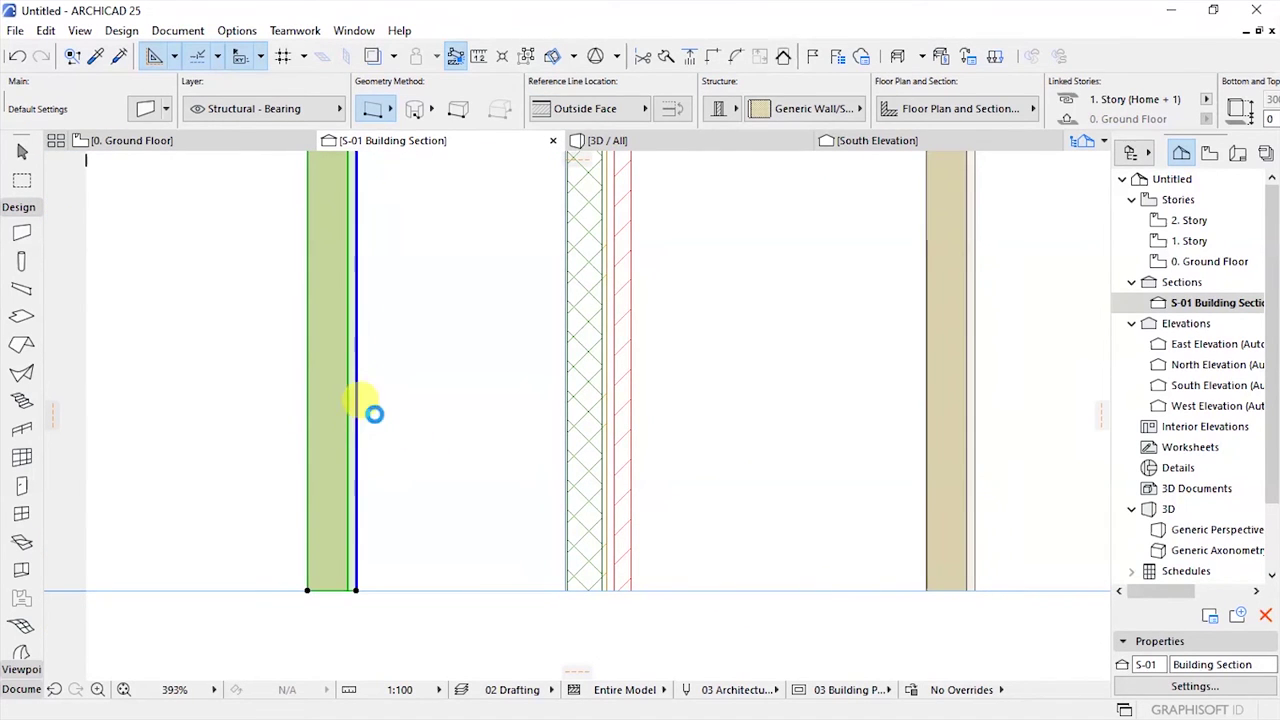
{"action": "key", "text": "s"}
{"action": "scroll", "coordinate": [389, 411], "scroll_direction": "down", "scroll_amount": 3}
{"action": "scroll", "coordinate": [537, 477], "scroll_direction": "up", "scroll_amount": 4}
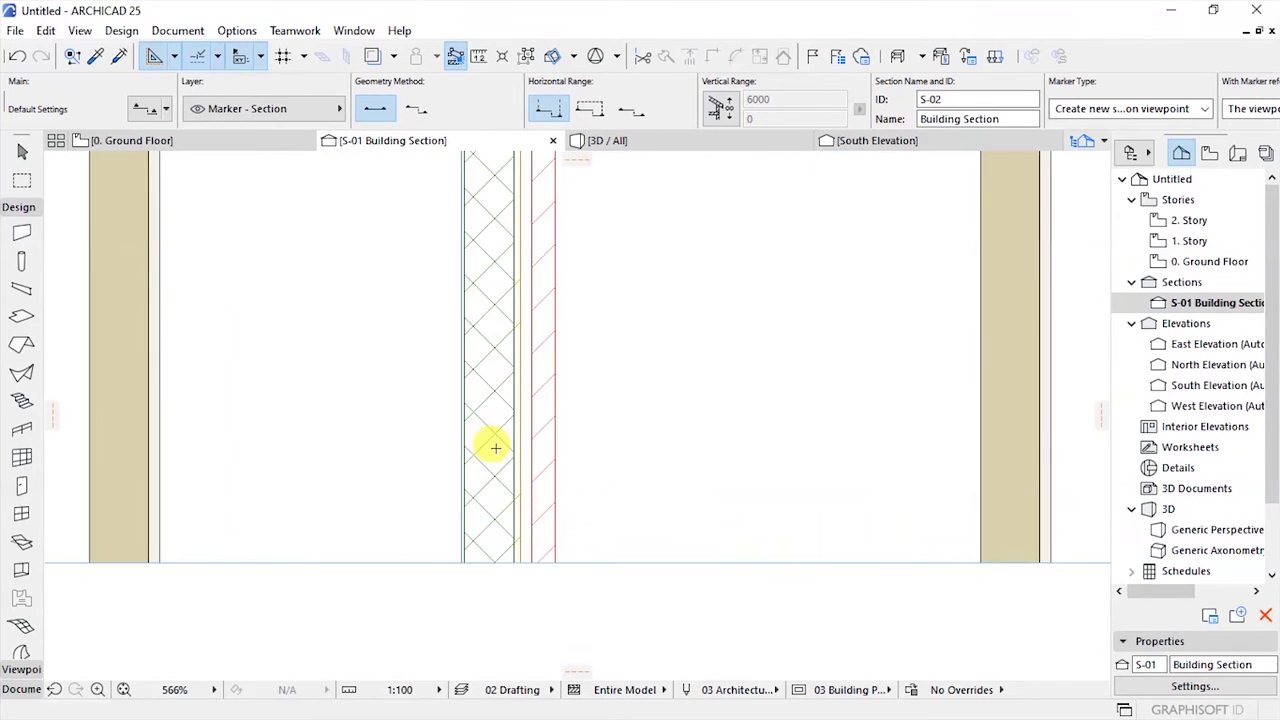
{"action": "left_click", "coordinate": [484, 441]}
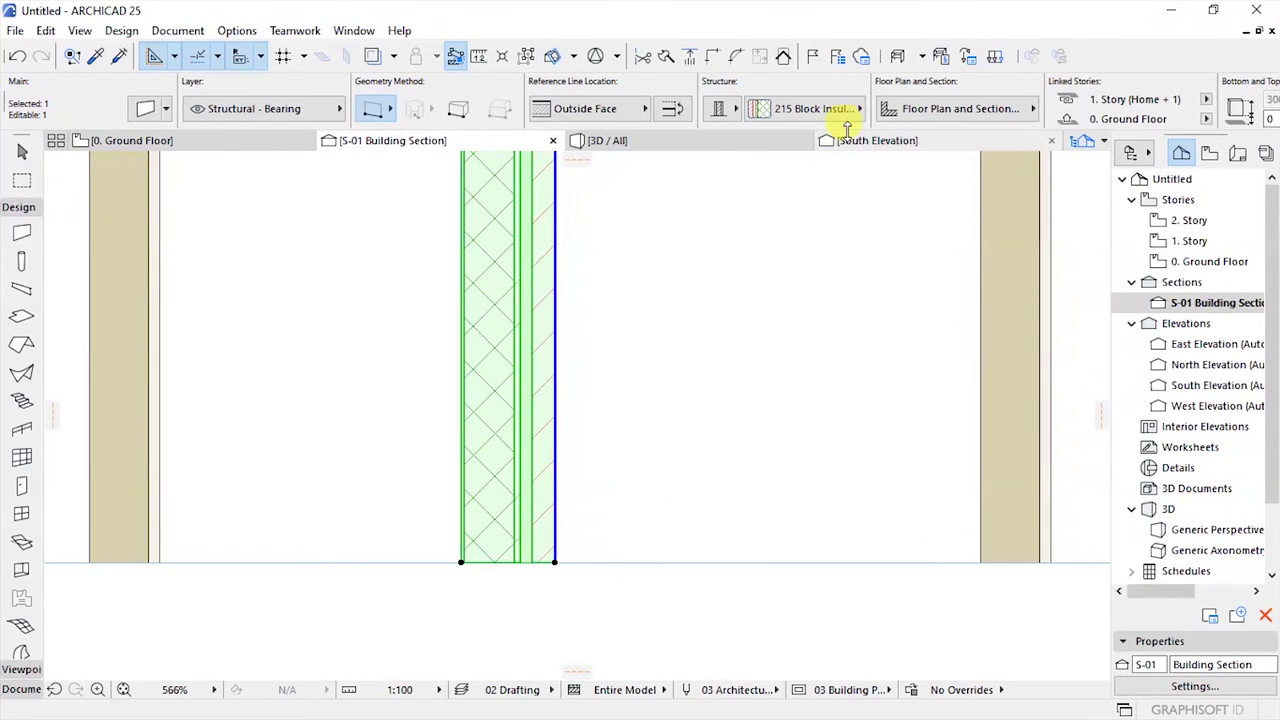
{"action": "scroll", "coordinate": [507, 384], "scroll_direction": "up", "scroll_amount": 2}
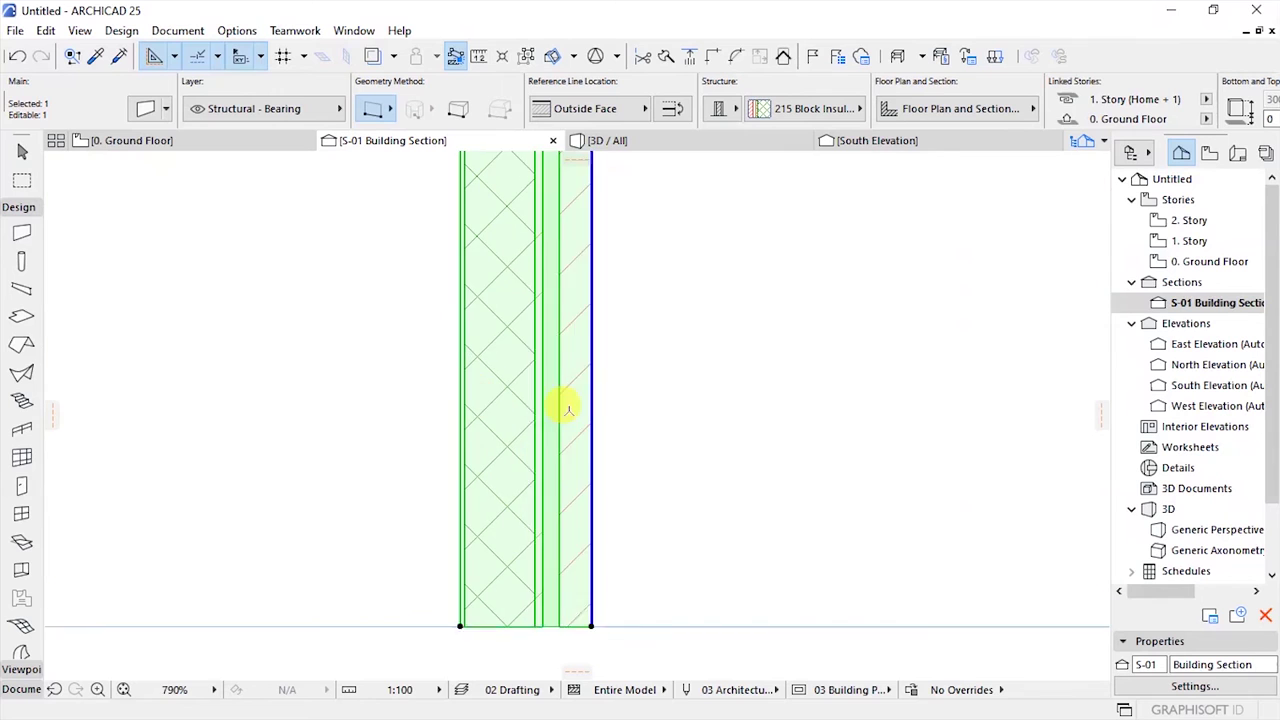
{"action": "key", "text": "Escape"}
{"action": "scroll", "coordinate": [537, 409], "scroll_direction": "down", "scroll_amount": 10}
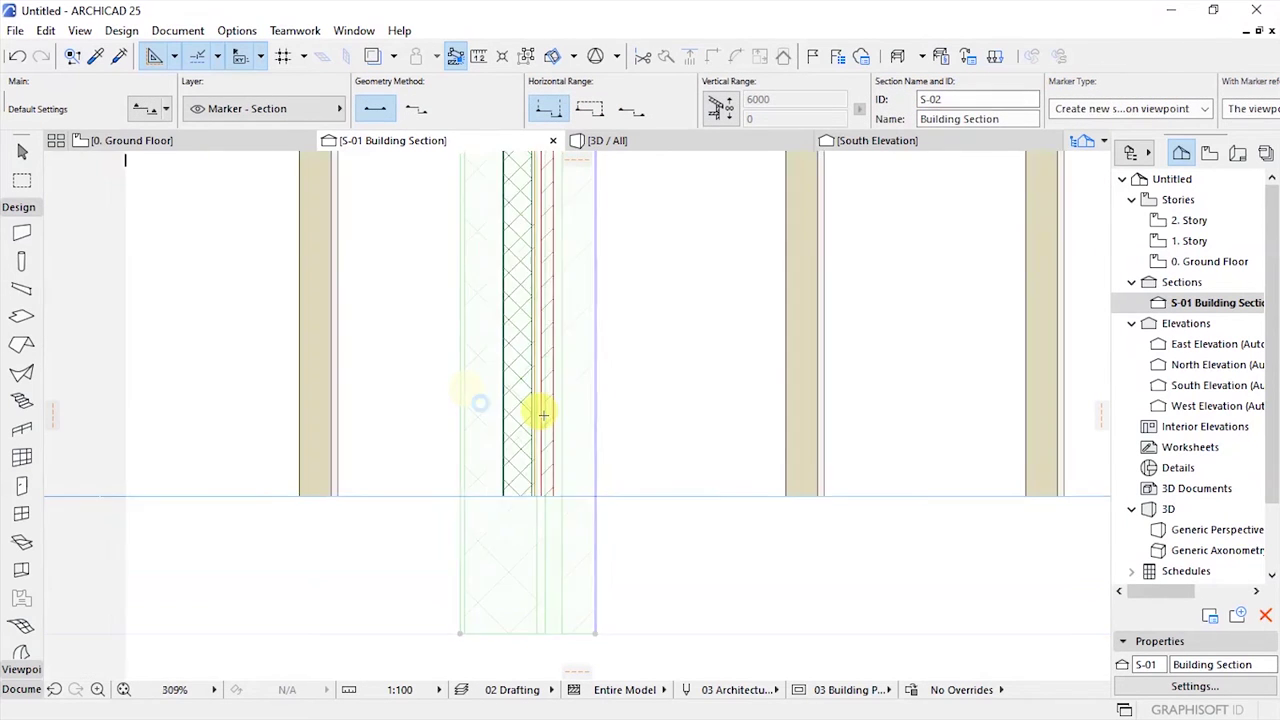
{"action": "scroll", "coordinate": [590, 340], "scroll_direction": "up", "scroll_amount": 3}
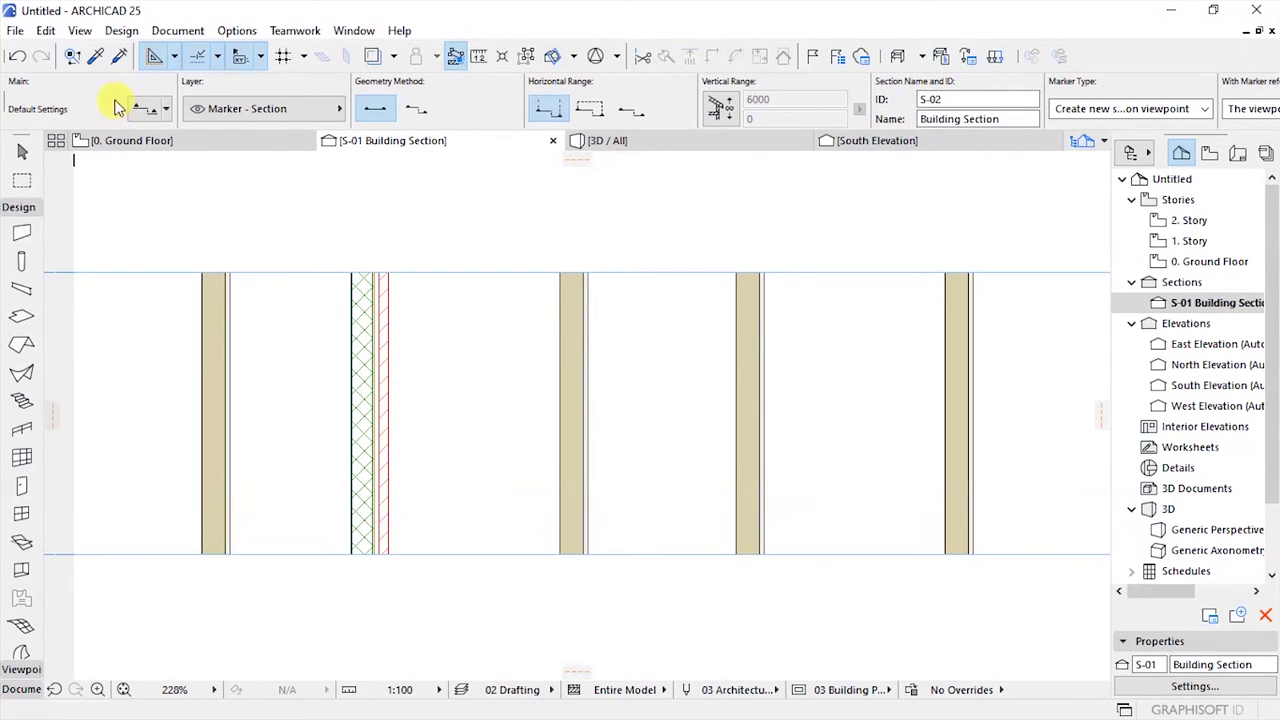
- Change the composite of the third wall from the top on the ground floor plan to Double 50 Block Cavity Plastered and inspect its layers
{"action": "left_click", "coordinate": [140, 141]}
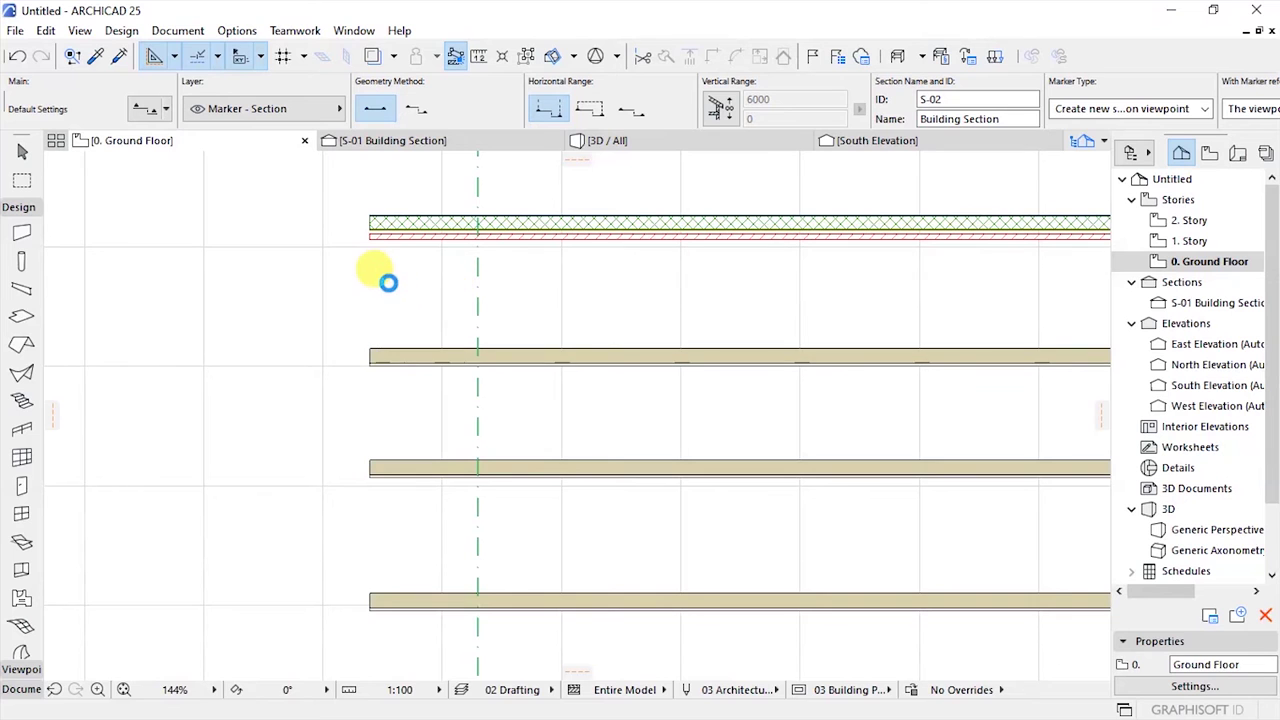
{"action": "scroll", "coordinate": [367, 279], "scroll_direction": "down", "scroll_amount": 5}
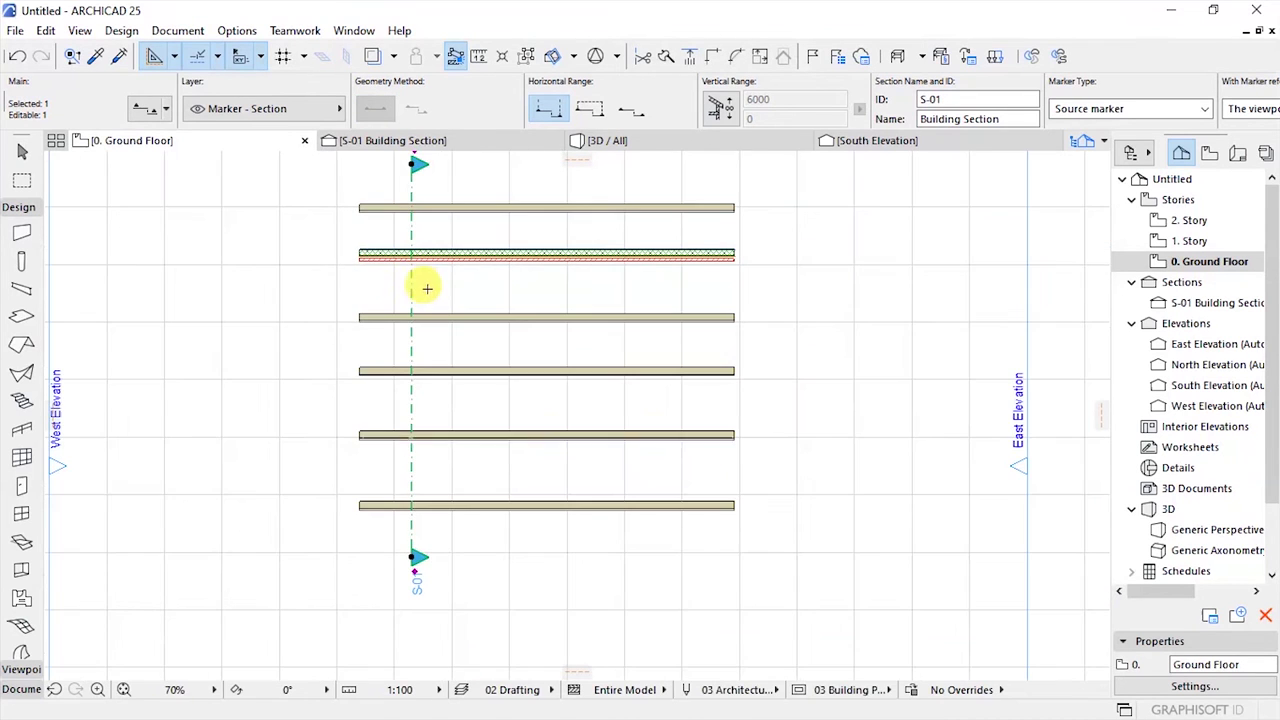
{"action": "left_click", "coordinate": [490, 314]}
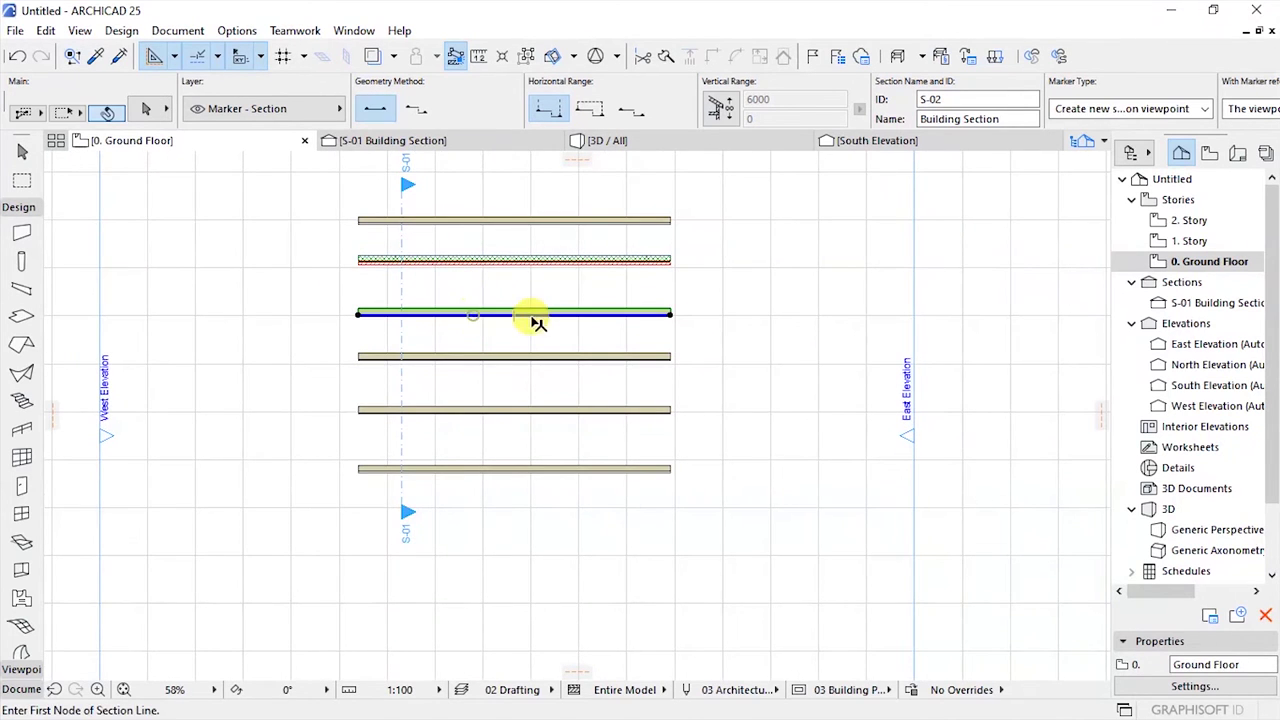
{"action": "scroll", "coordinate": [460, 287], "scroll_direction": "up", "scroll_amount": 3}
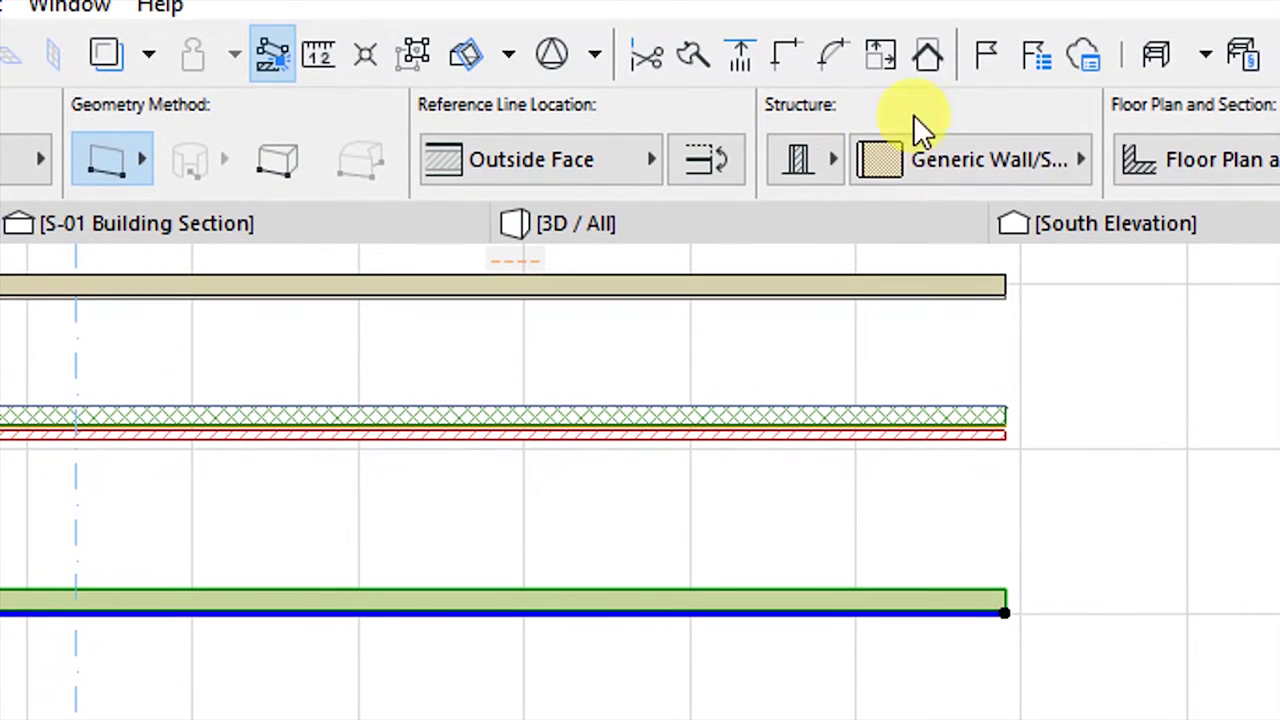
{"action": "left_click", "coordinate": [1071, 160]}
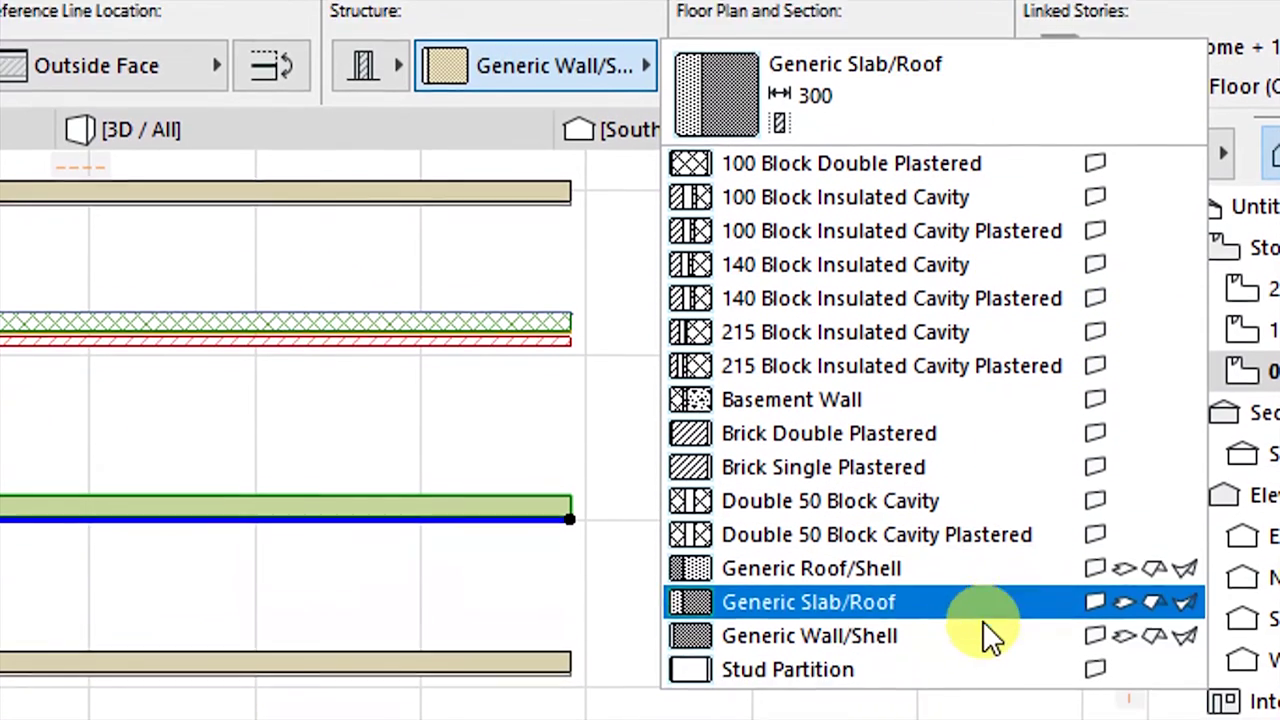
{"action": "left_click", "coordinate": [882, 534]}
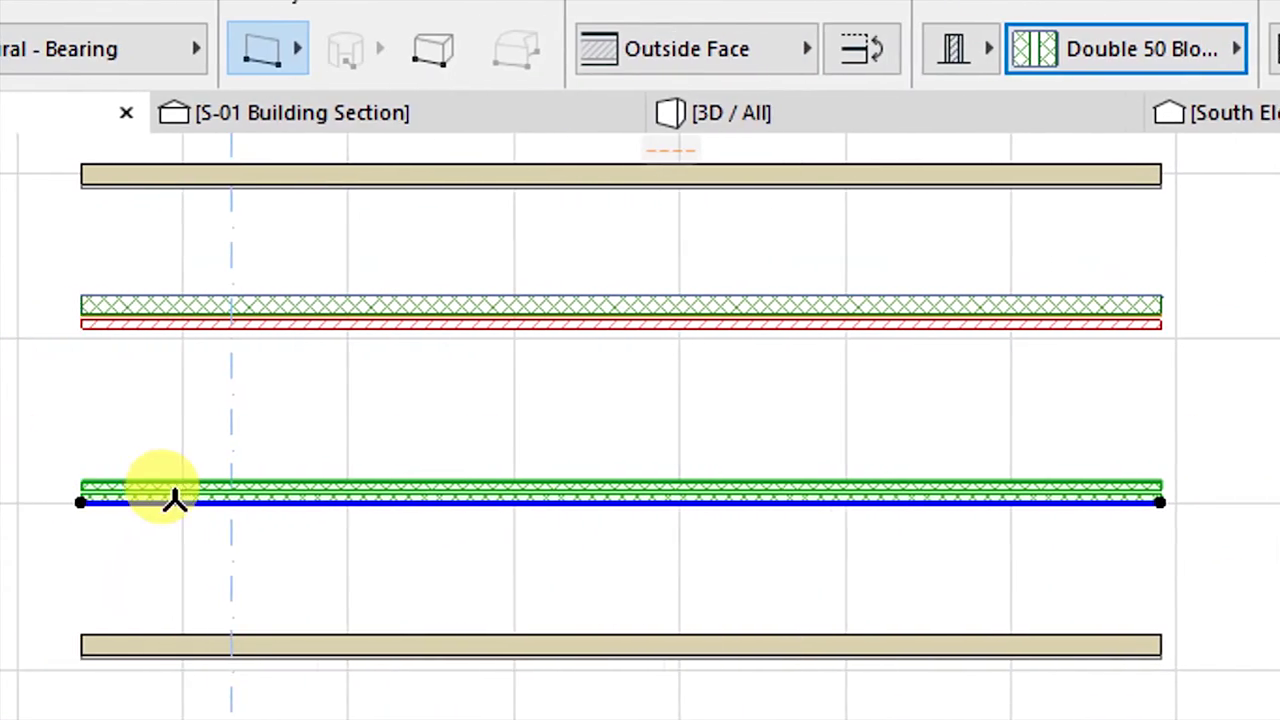
{"action": "left_click", "coordinate": [81, 501]}
{"action": "scroll", "coordinate": [82, 499], "scroll_direction": "up", "scroll_amount": 5}
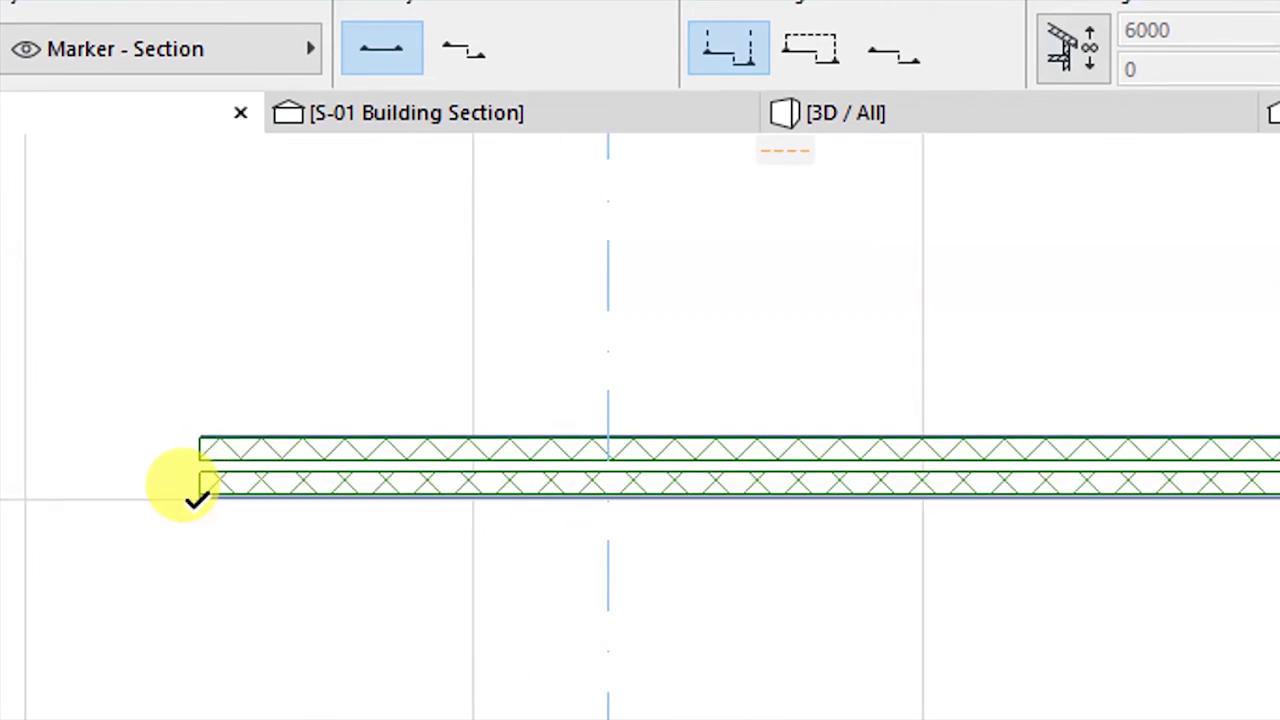
{"action": "scroll", "coordinate": [197, 495], "scroll_direction": "up", "scroll_amount": 1}
{"action": "scroll", "coordinate": [357, 492], "scroll_direction": "down", "scroll_amount": 3}
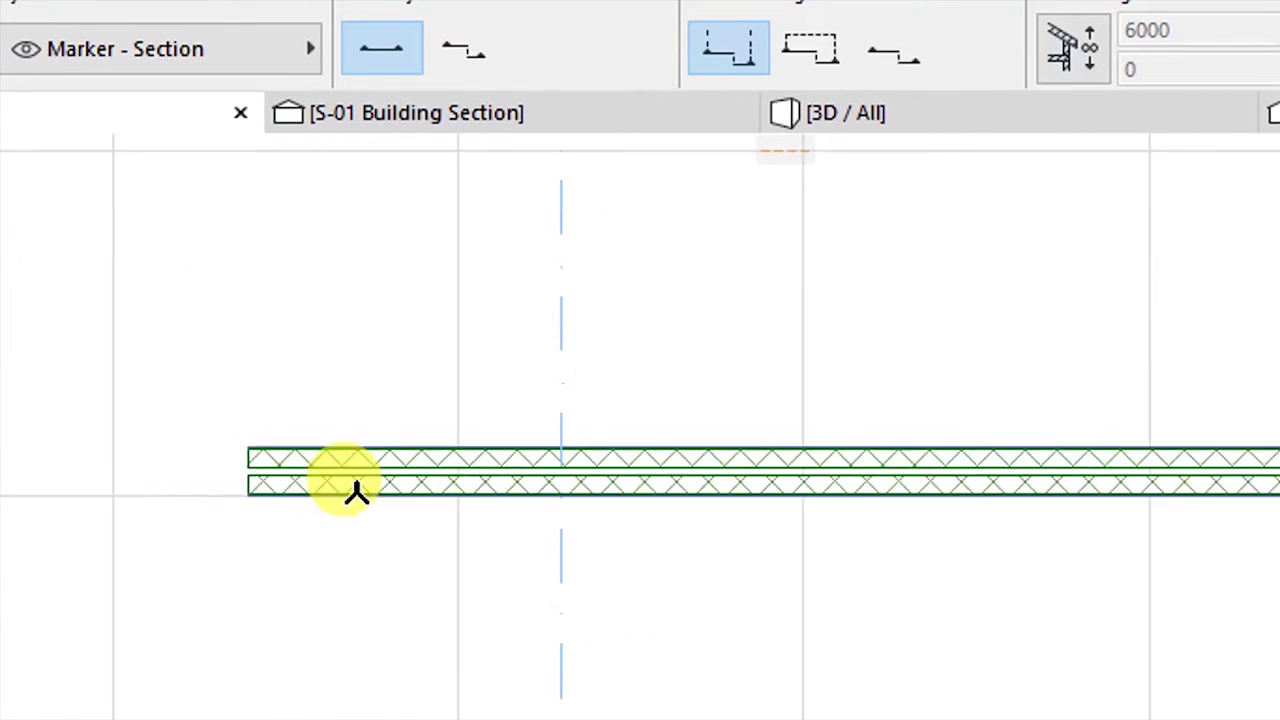
{"action": "scroll", "coordinate": [357, 492], "scroll_direction": "down", "scroll_amount": 2}
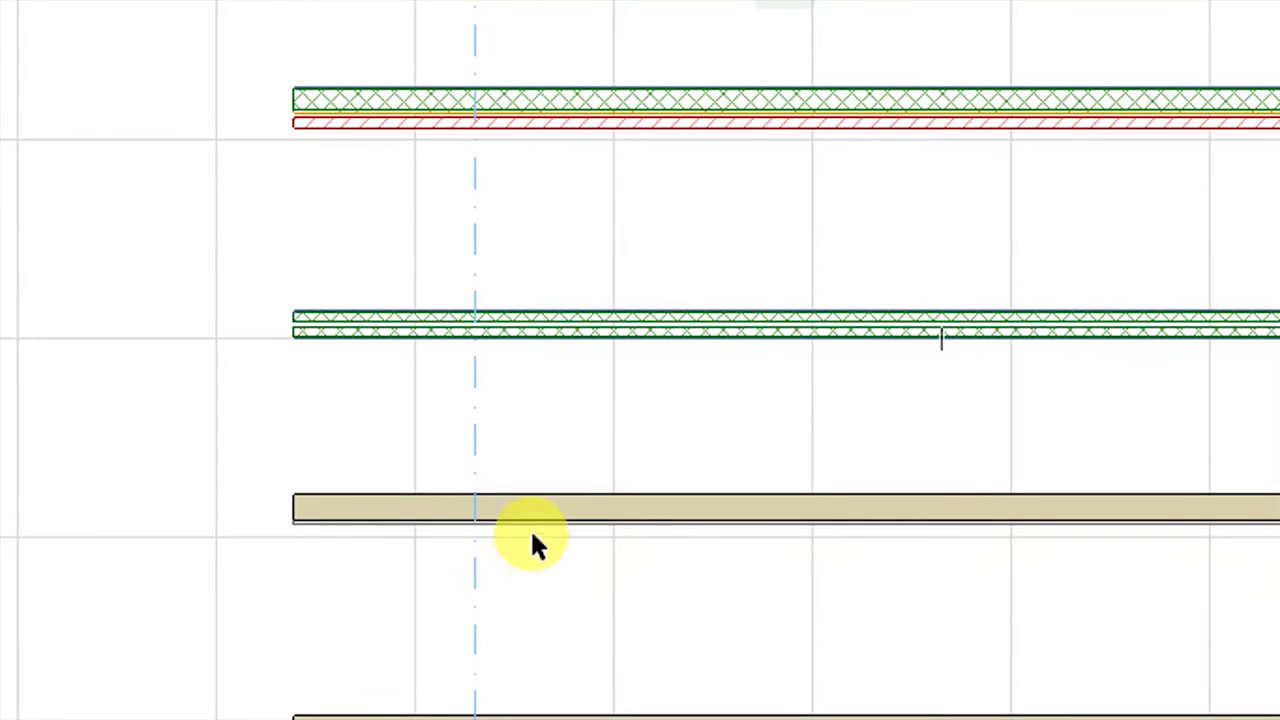
- Change the composite of the fourth wall from the top to Basement Wall and inspect its layers on the floor plan
{"action": "left_click", "coordinate": [530, 520]}
{"action": "scroll", "coordinate": [612, 398], "scroll_direction": "down", "scroll_amount": 2}
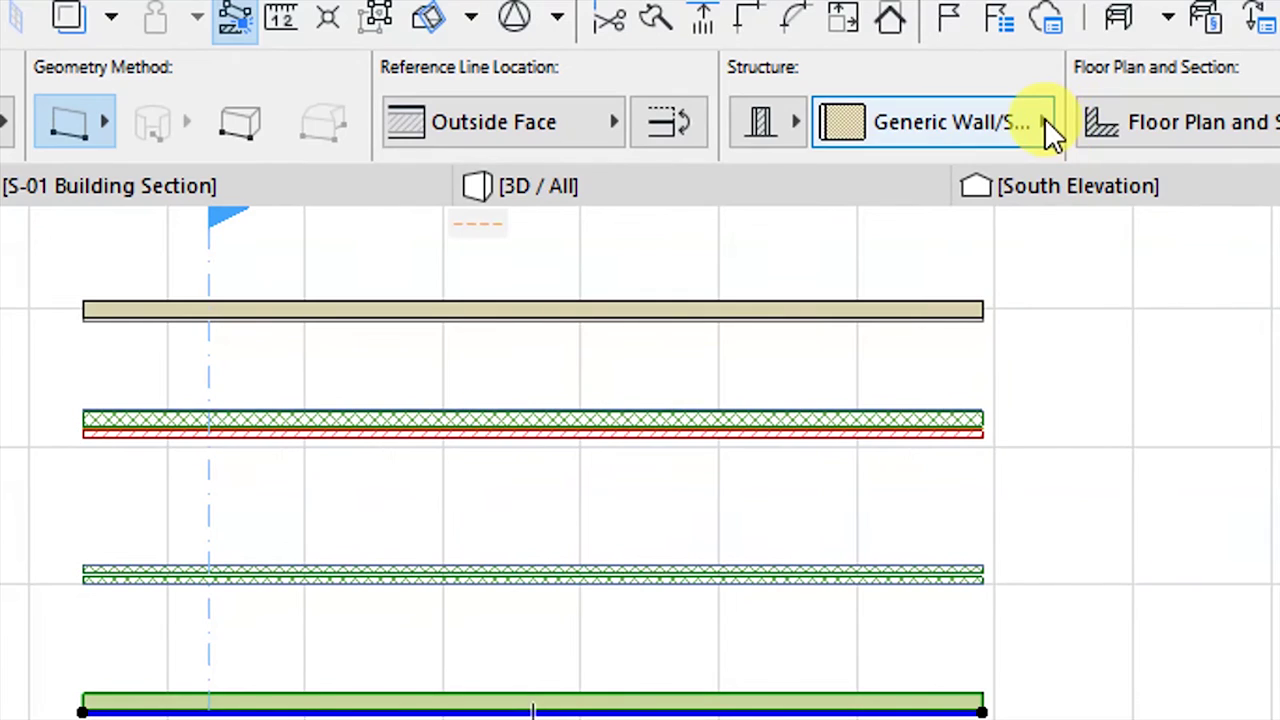
{"action": "left_click", "coordinate": [1044, 118]}
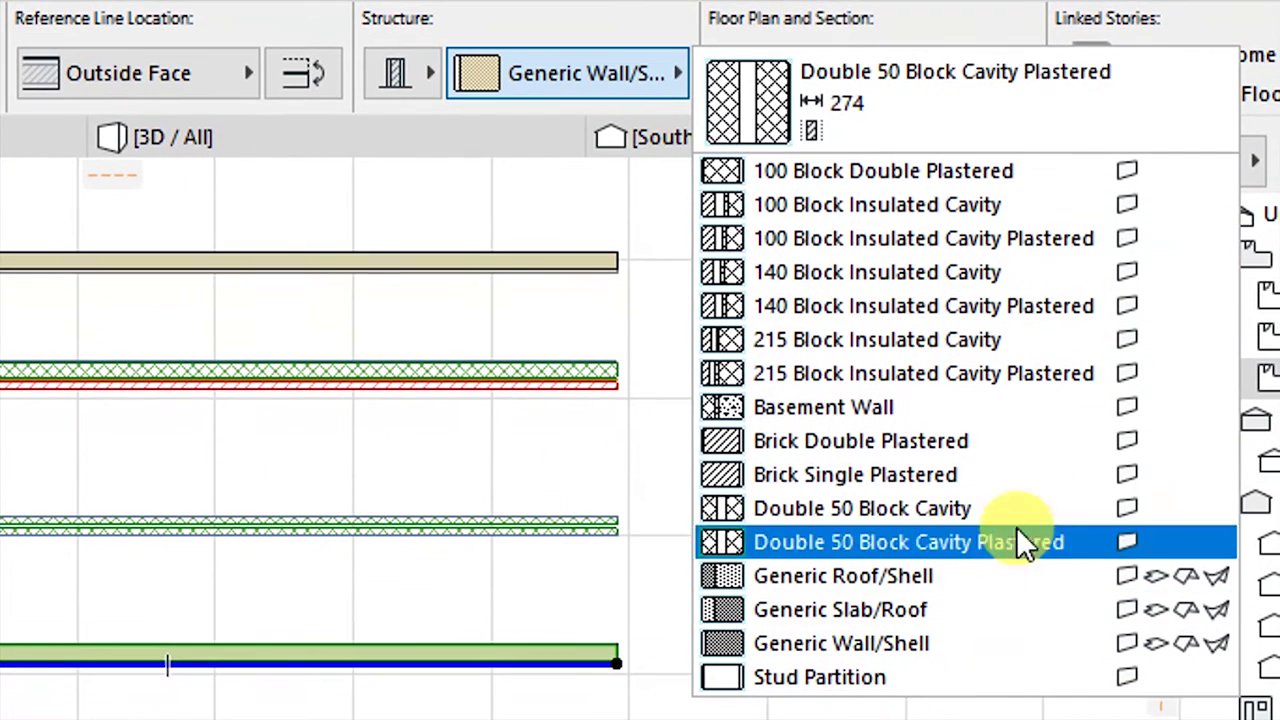
{"action": "left_click", "coordinate": [903, 407]}
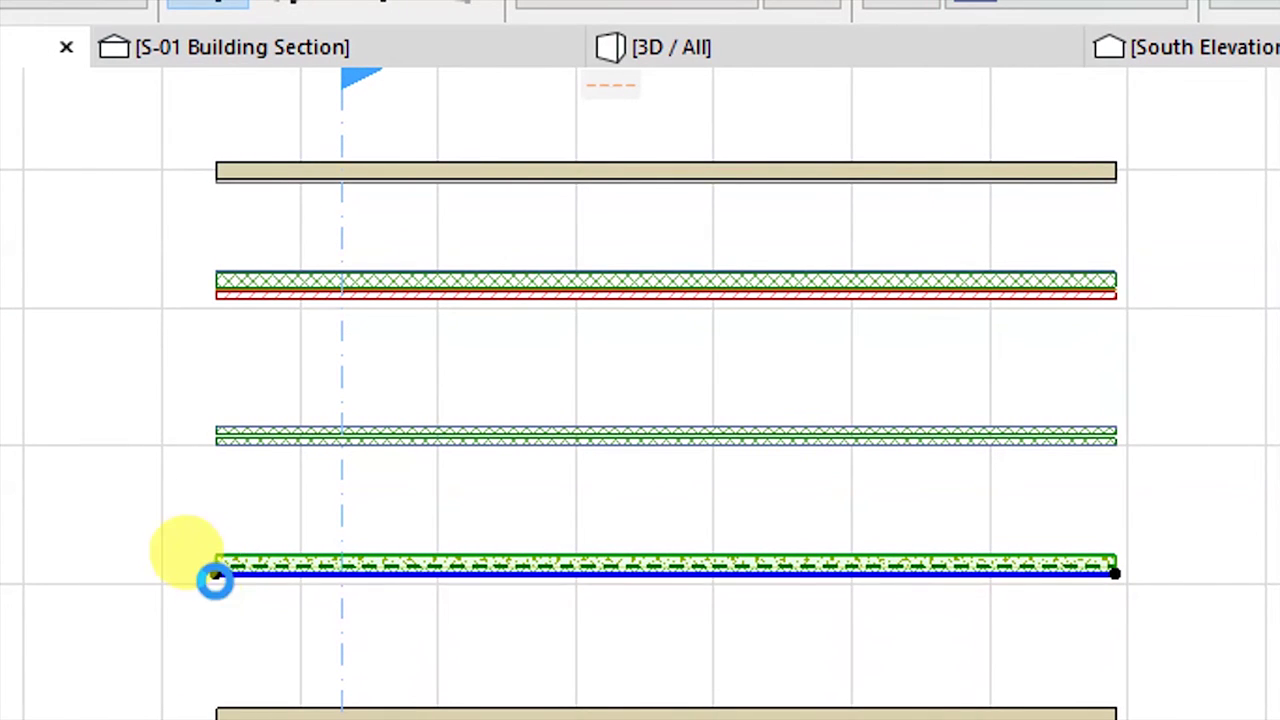
{"action": "key", "text": "Escape"}
{"action": "scroll", "coordinate": [250, 600], "scroll_direction": "up", "scroll_amount": 5}
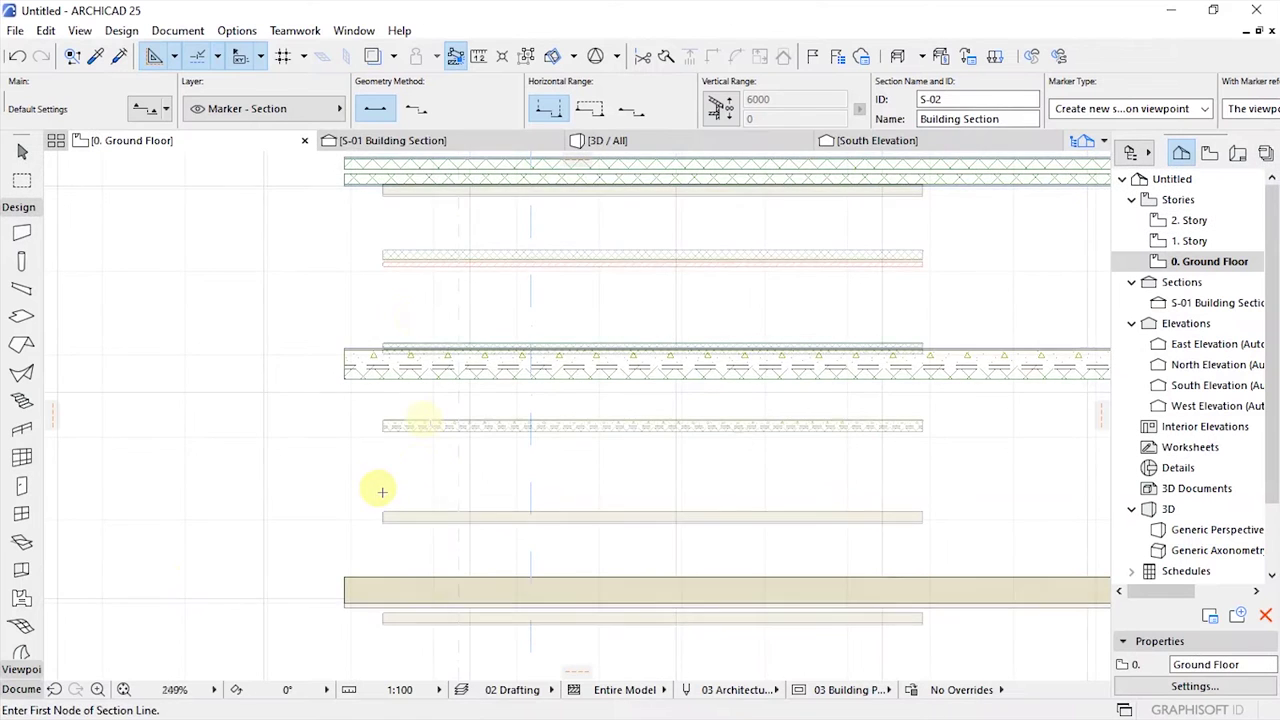
{"action": "scroll", "coordinate": [394, 397], "scroll_direction": "down", "scroll_amount": 3}
{"action": "scroll", "coordinate": [408, 457], "scroll_direction": "up", "scroll_amount": 2}
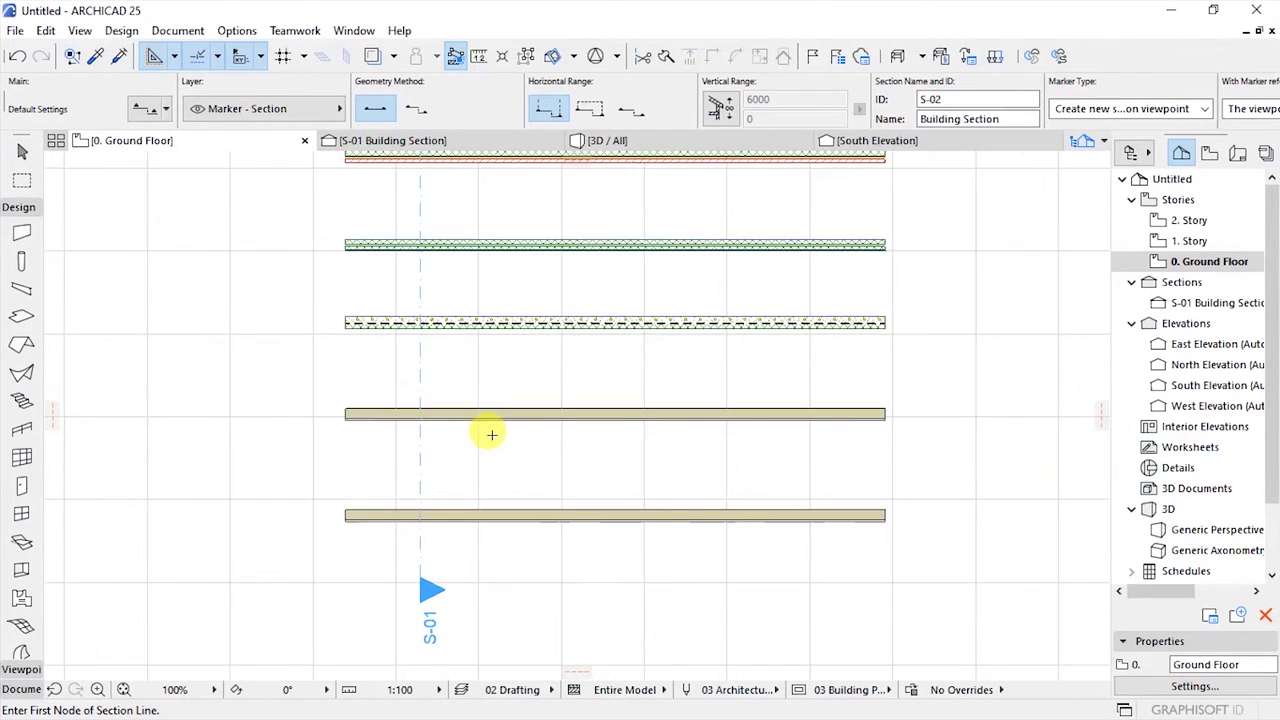
{"action": "scroll", "coordinate": [492, 434], "scroll_direction": "up", "scroll_amount": 1}
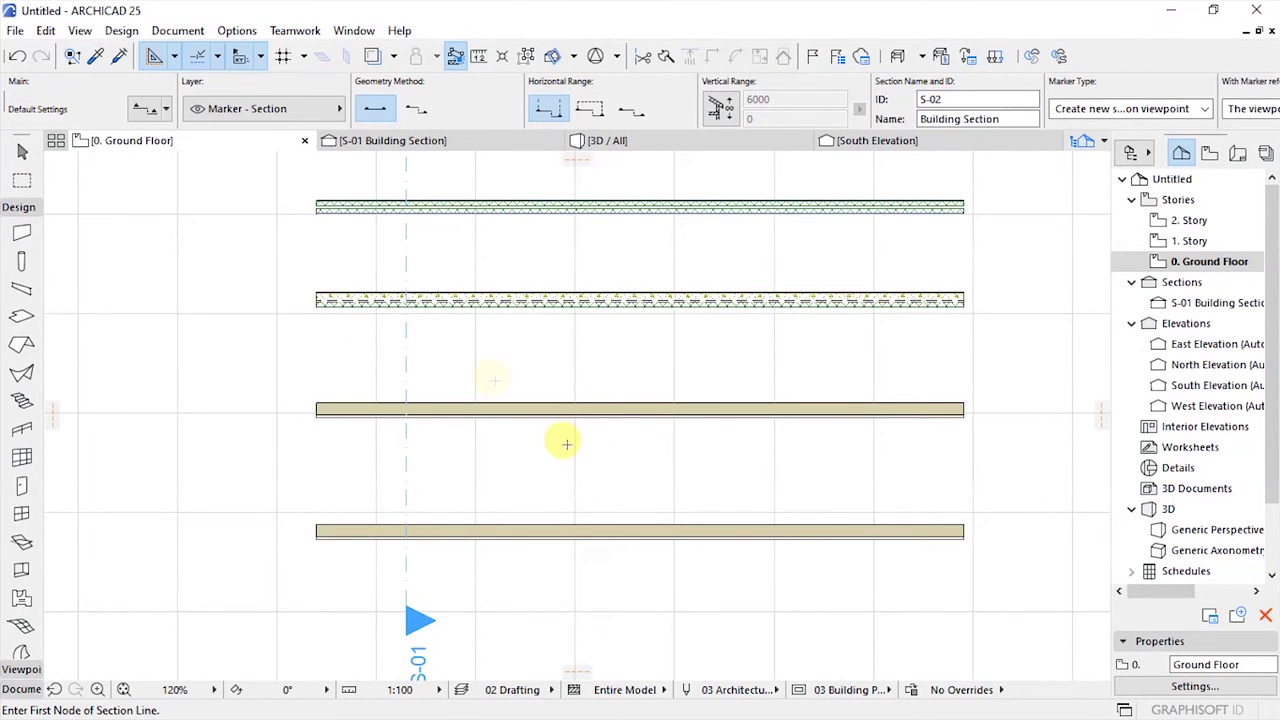
{"action": "scroll", "coordinate": [826, 460], "scroll_direction": "up", "scroll_amount": 1}
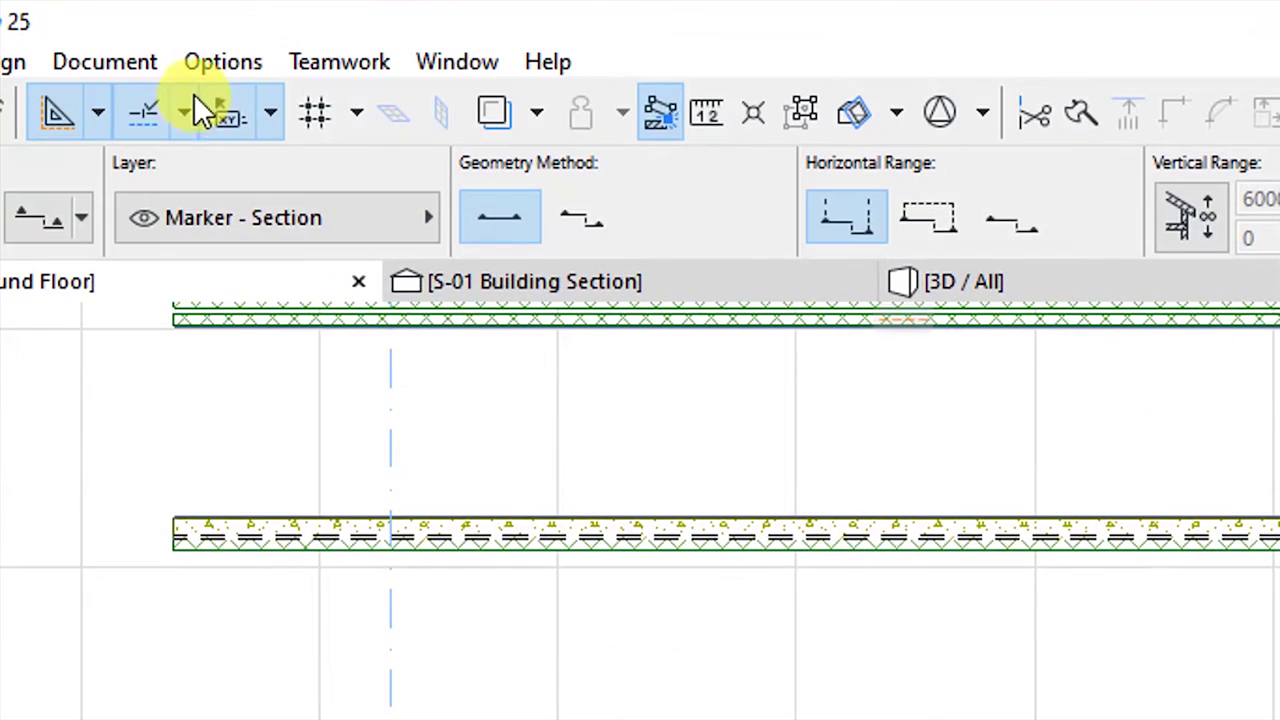
- Create a new composite structure named Natural stone wall - external as a duplicate of Generic Wall/Shell
{"action": "left_click", "coordinate": [205, 63]}
{"action": "mouse_move", "coordinate": [300, 108]}
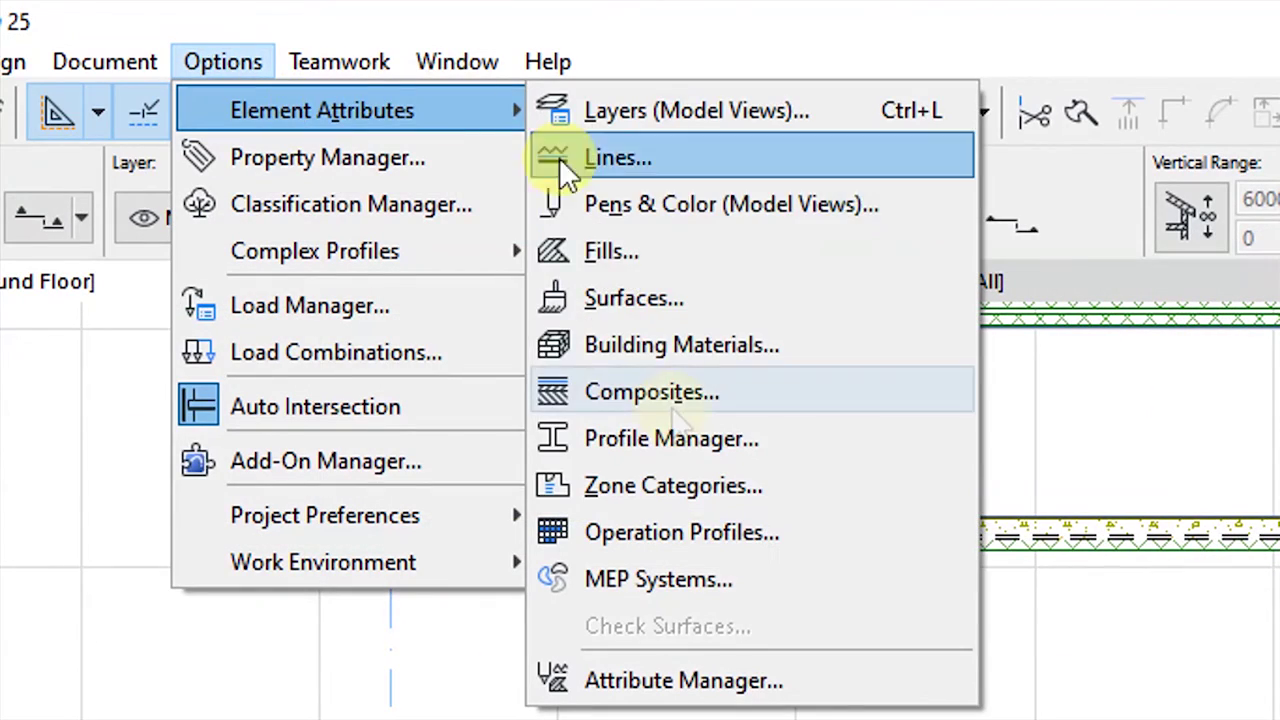
{"action": "left_click", "coordinate": [670, 397]}
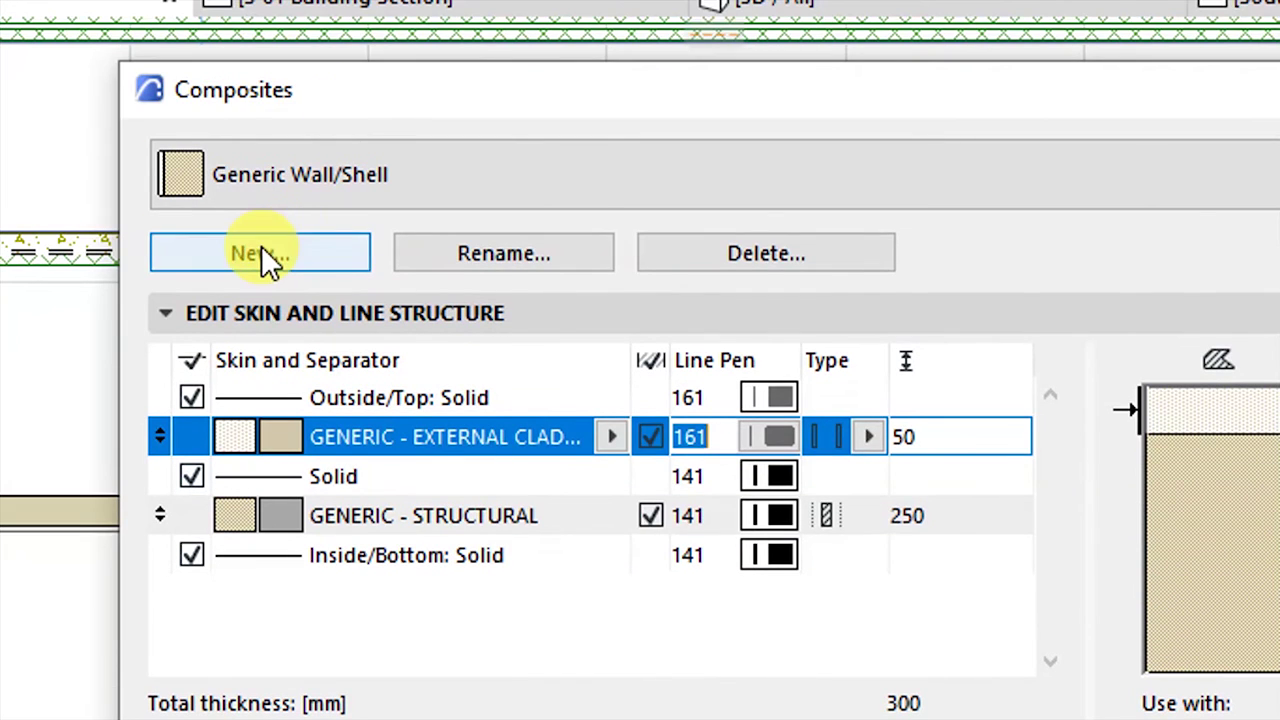
{"action": "left_click", "coordinate": [263, 180]}
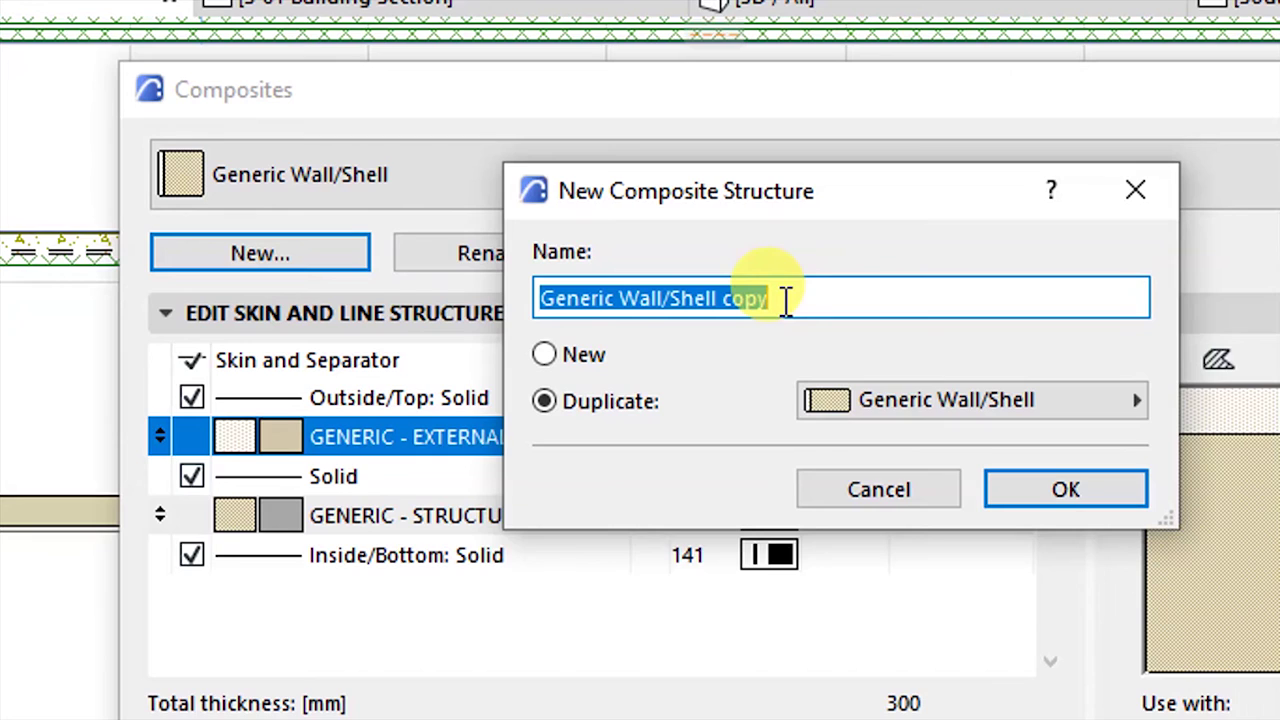
{"action": "type", "text": "Natiral stone wall - external"}
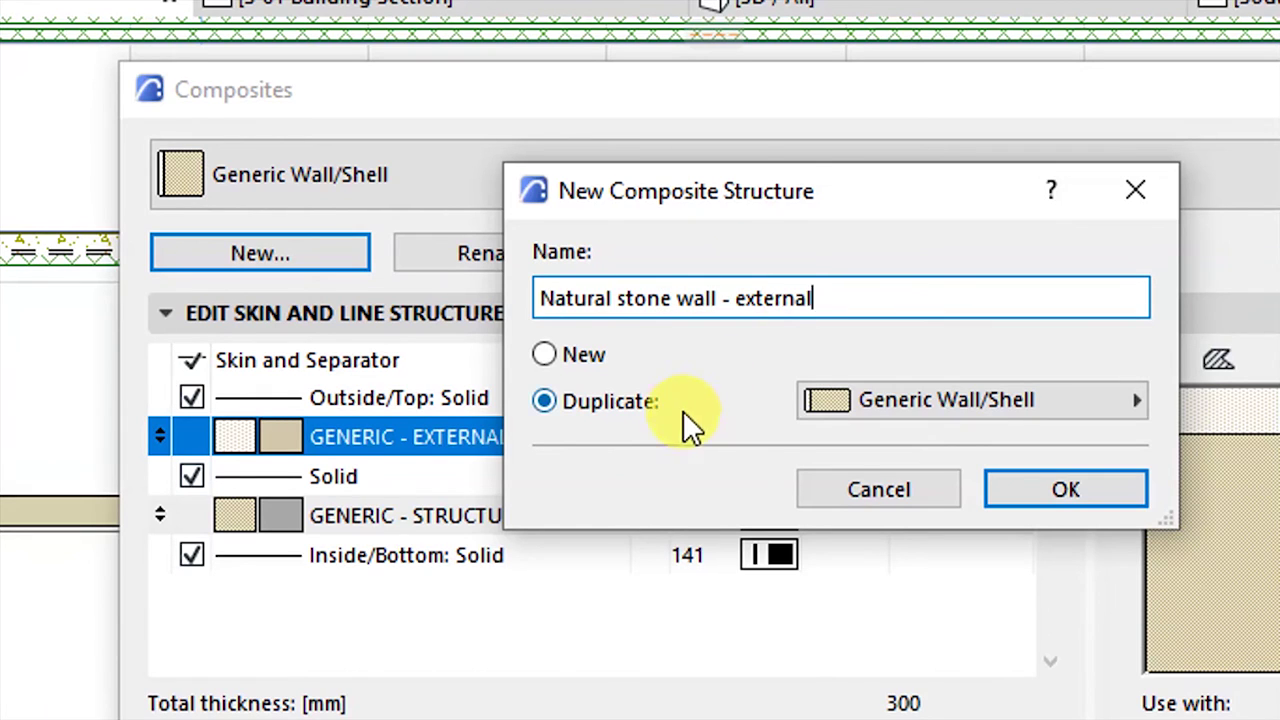
{"action": "left_click", "coordinate": [545, 355]}
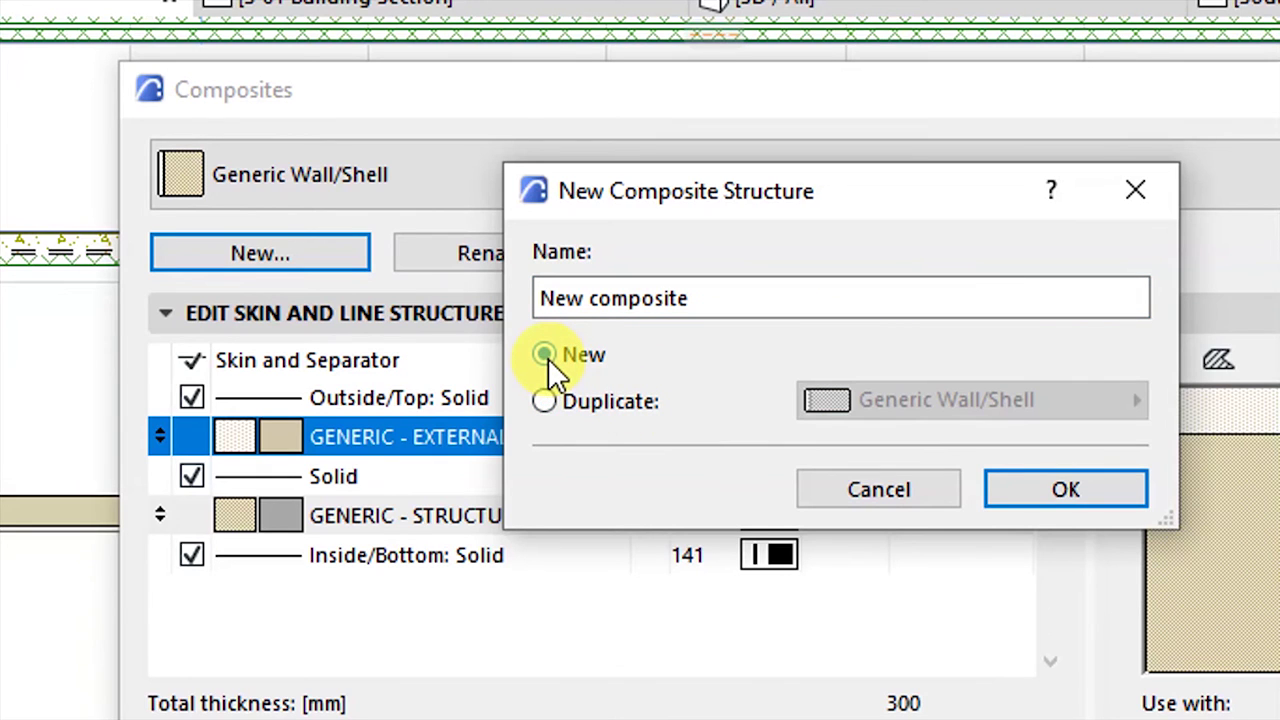
{"action": "left_click", "coordinate": [544, 401]}
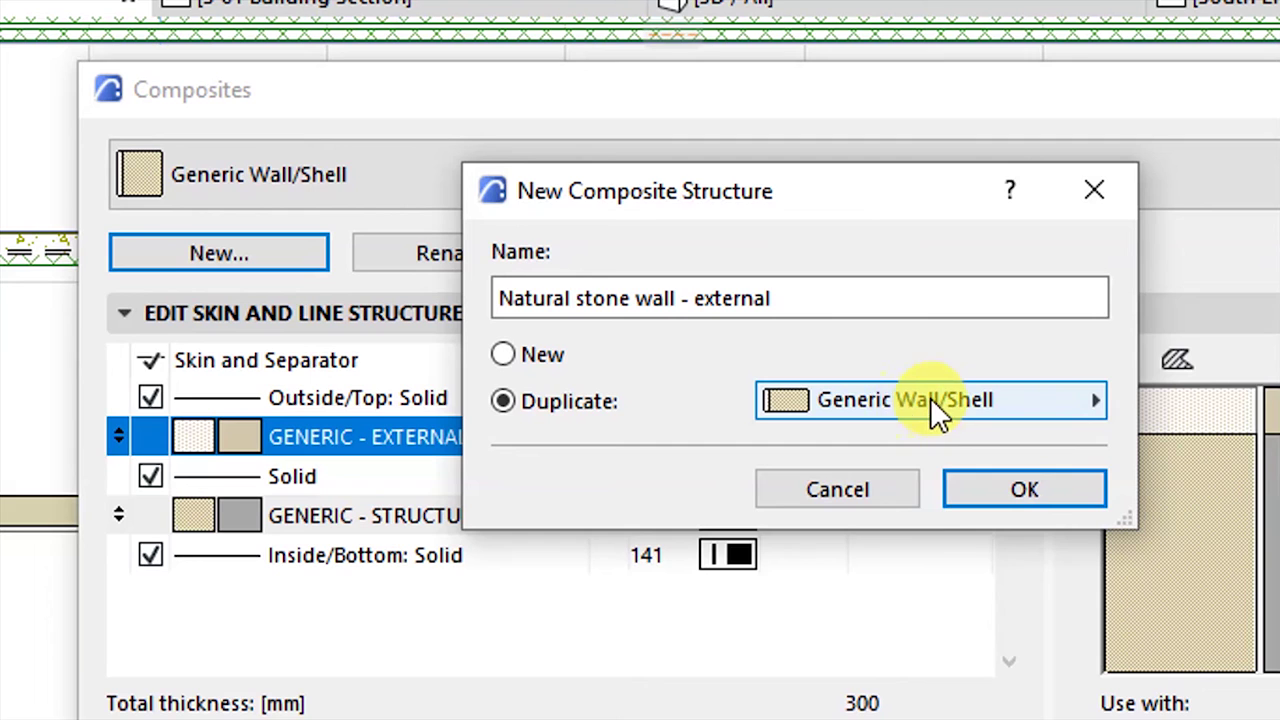
{"action": "left_click", "coordinate": [1092, 400]}
{"action": "left_click", "coordinate": [1090, 400]}
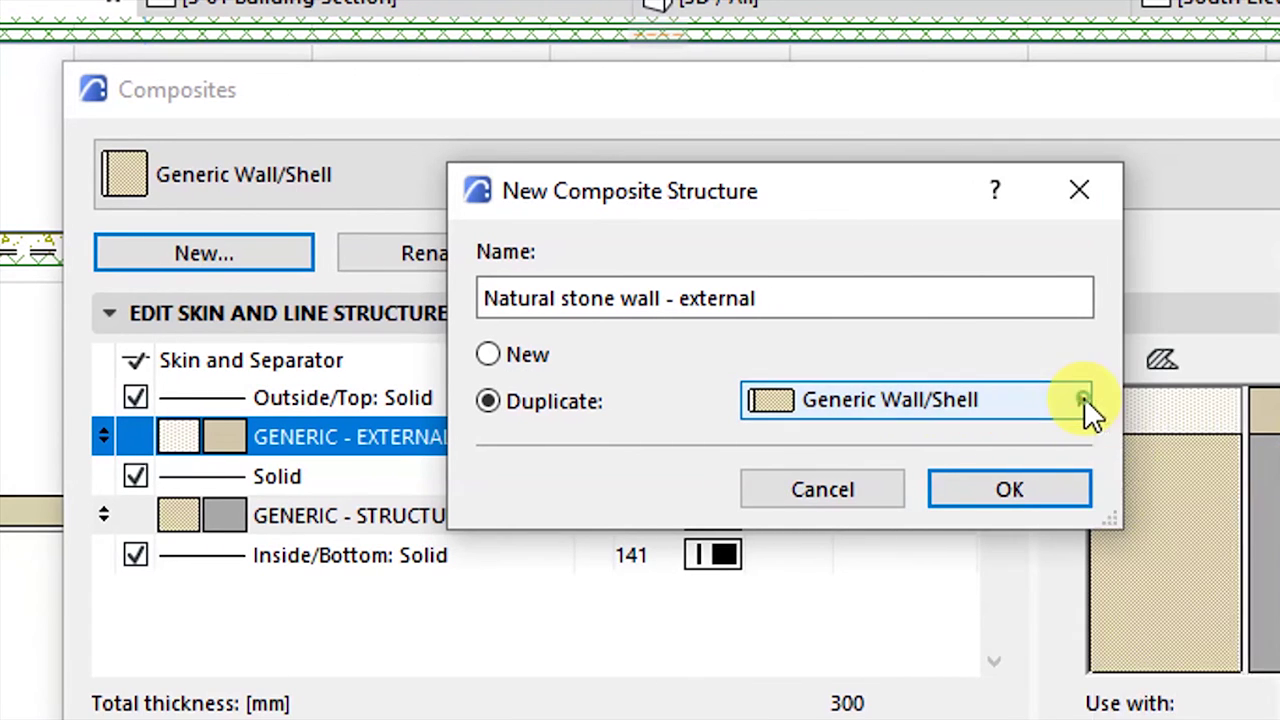
{"action": "left_click", "coordinate": [997, 487]}
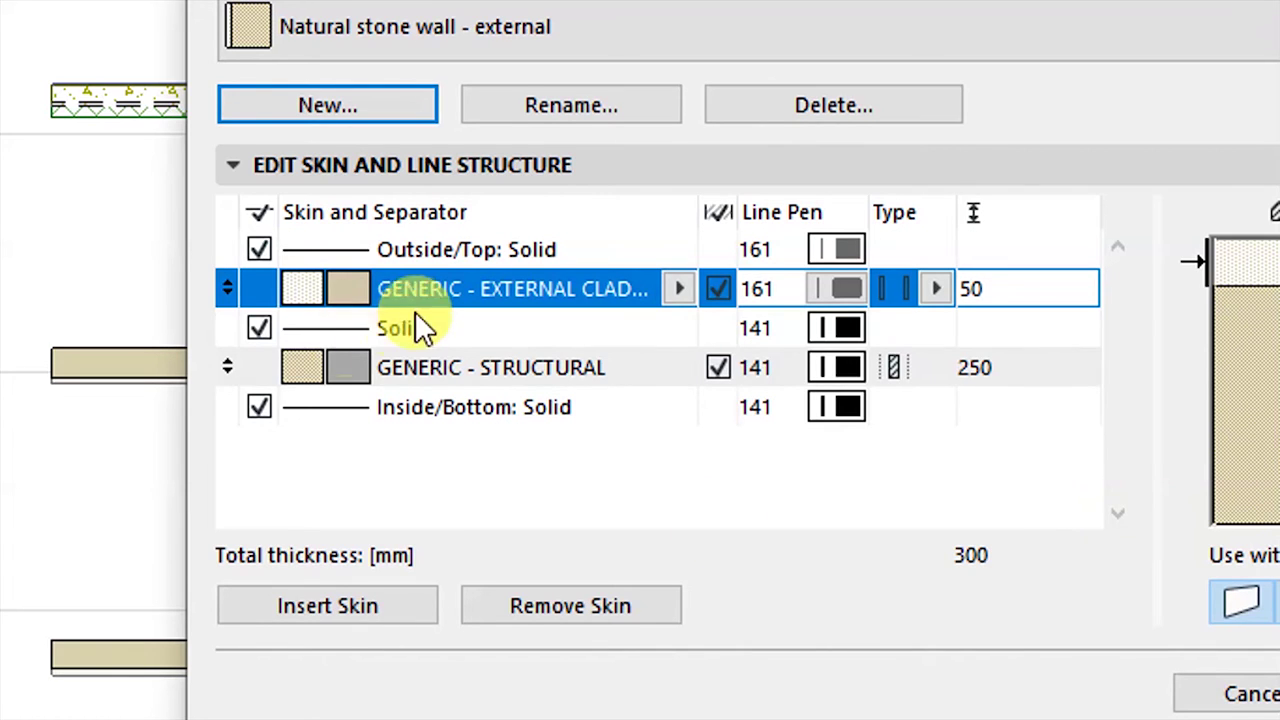
- Change the outer skin of Natural stone wall - external to Brick - Finish with a thickness of 45 mm
{"action": "left_click", "coordinate": [450, 252]}
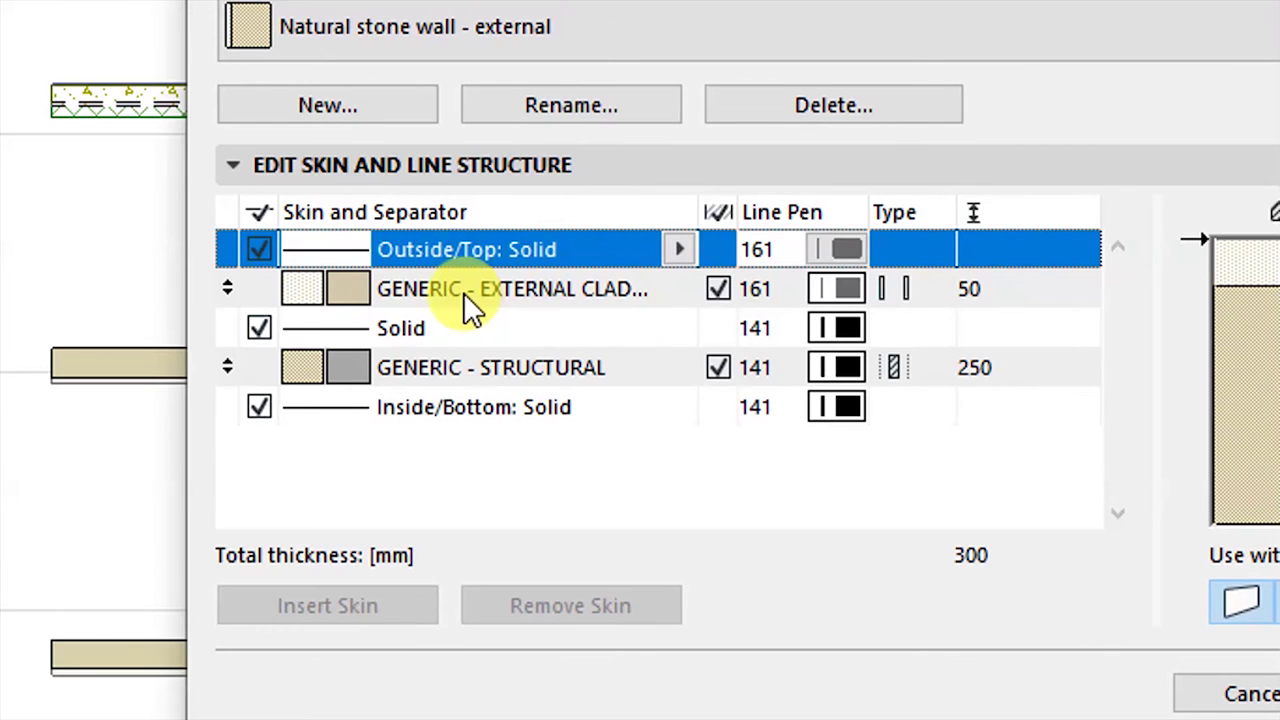
{"action": "left_click", "coordinate": [465, 292]}
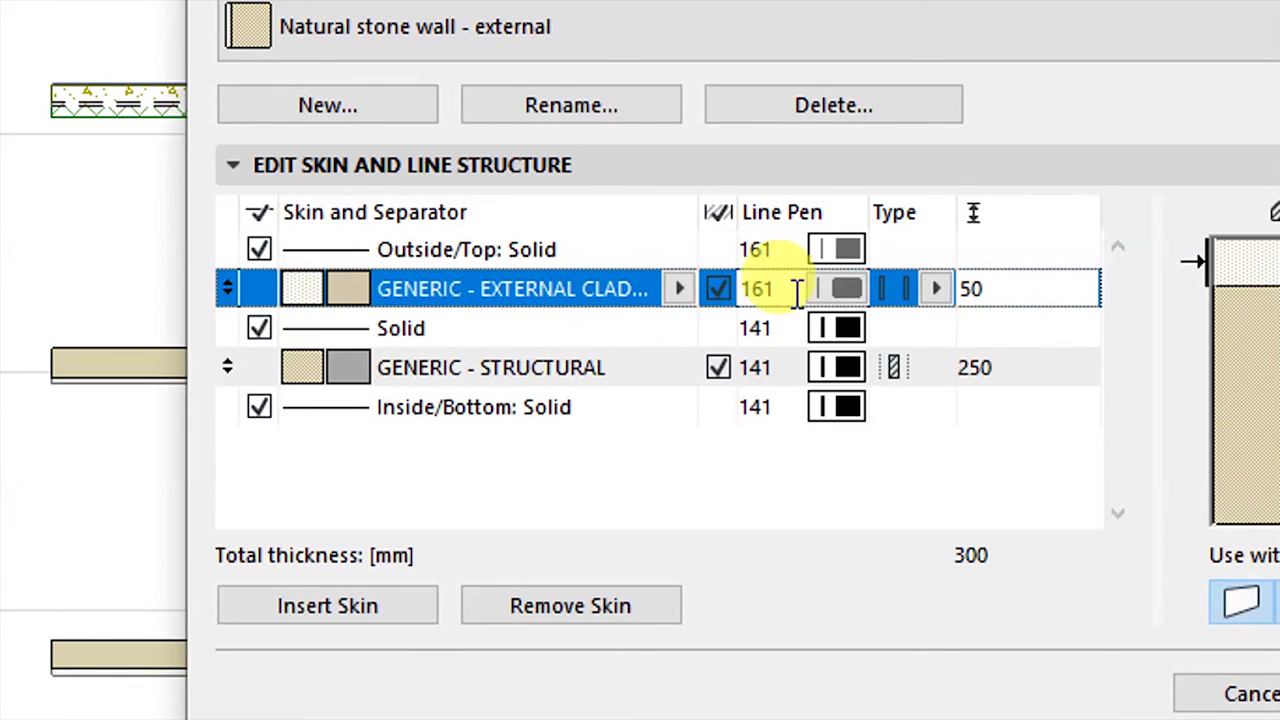
{"action": "left_click", "coordinate": [679, 283]}
{"action": "left_click", "coordinate": [780, 174]}
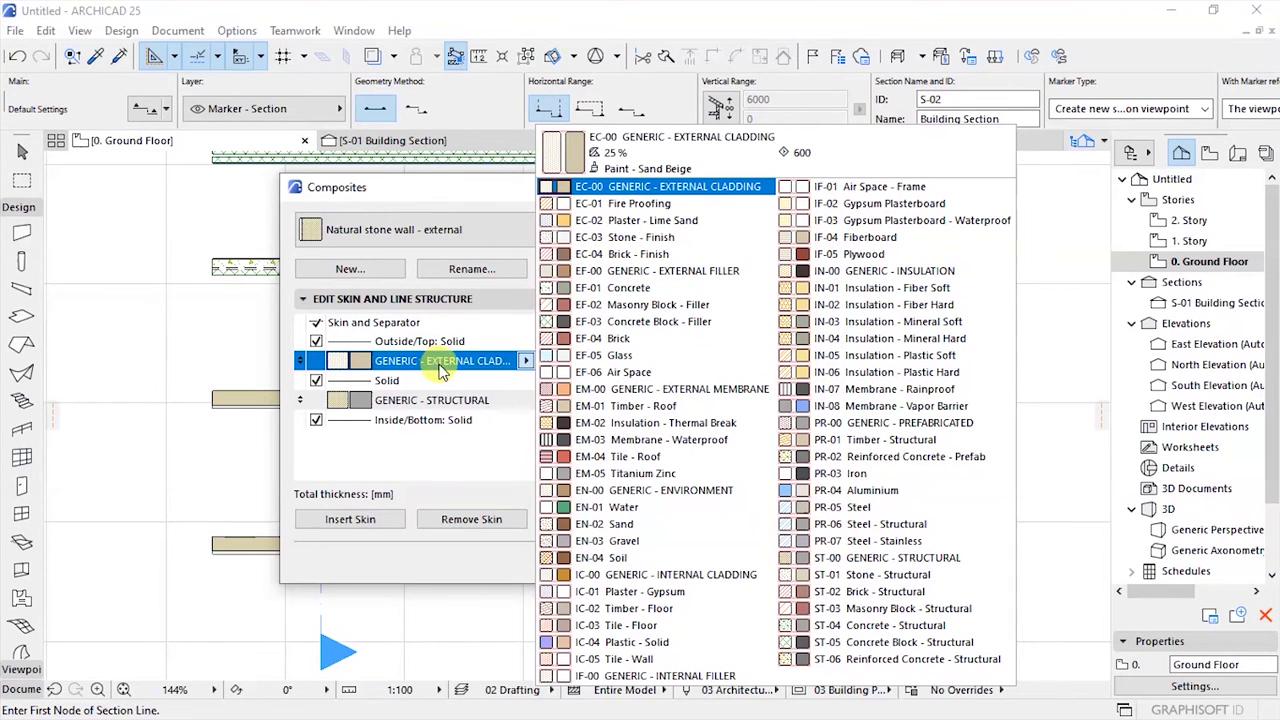
{"action": "left_click", "coordinate": [605, 258]}
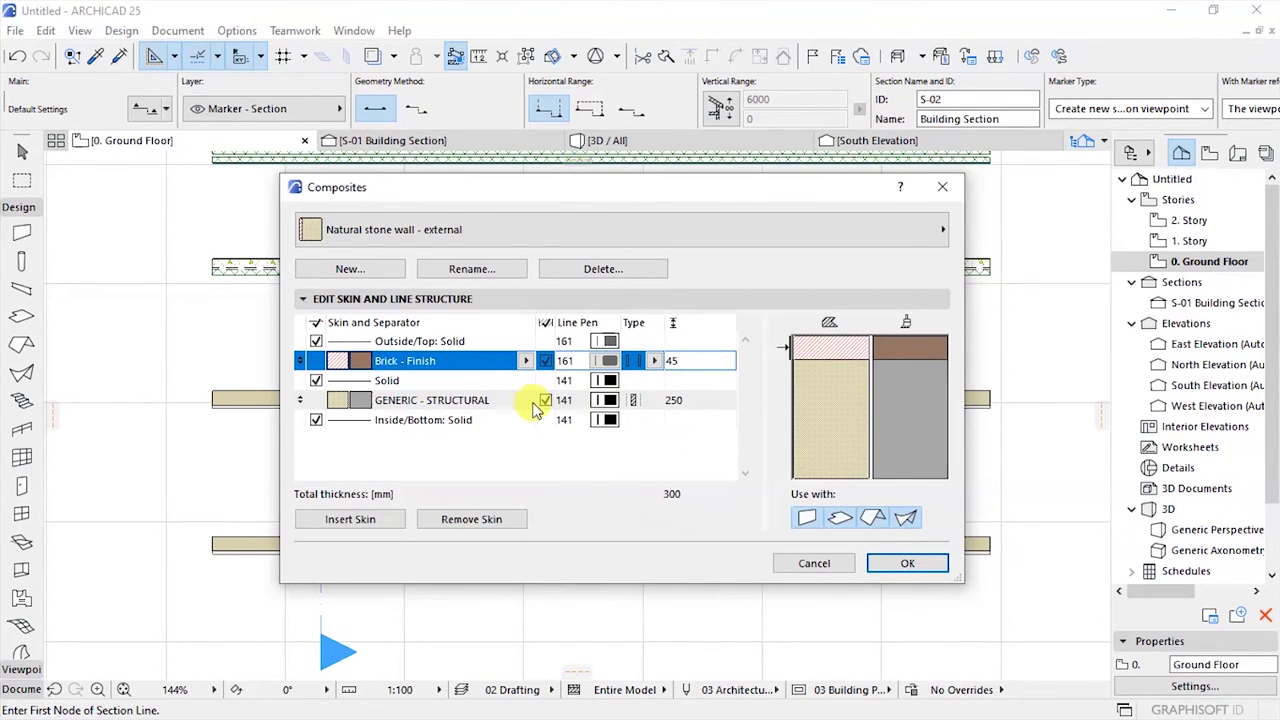
- Change the structural skin of Natural stone wall - external to Stone - Structural with a thickness of 190 mm
{"action": "left_click", "coordinate": [445, 402]}
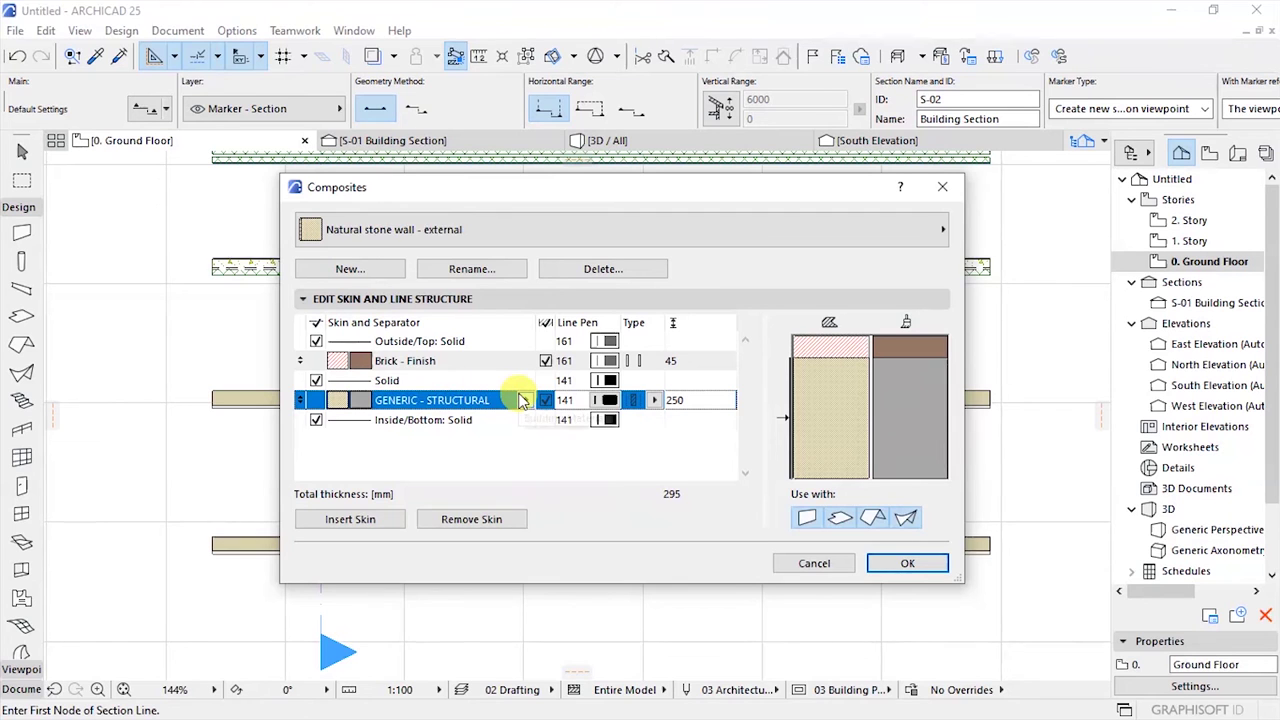
{"action": "left_click", "coordinate": [525, 401]}
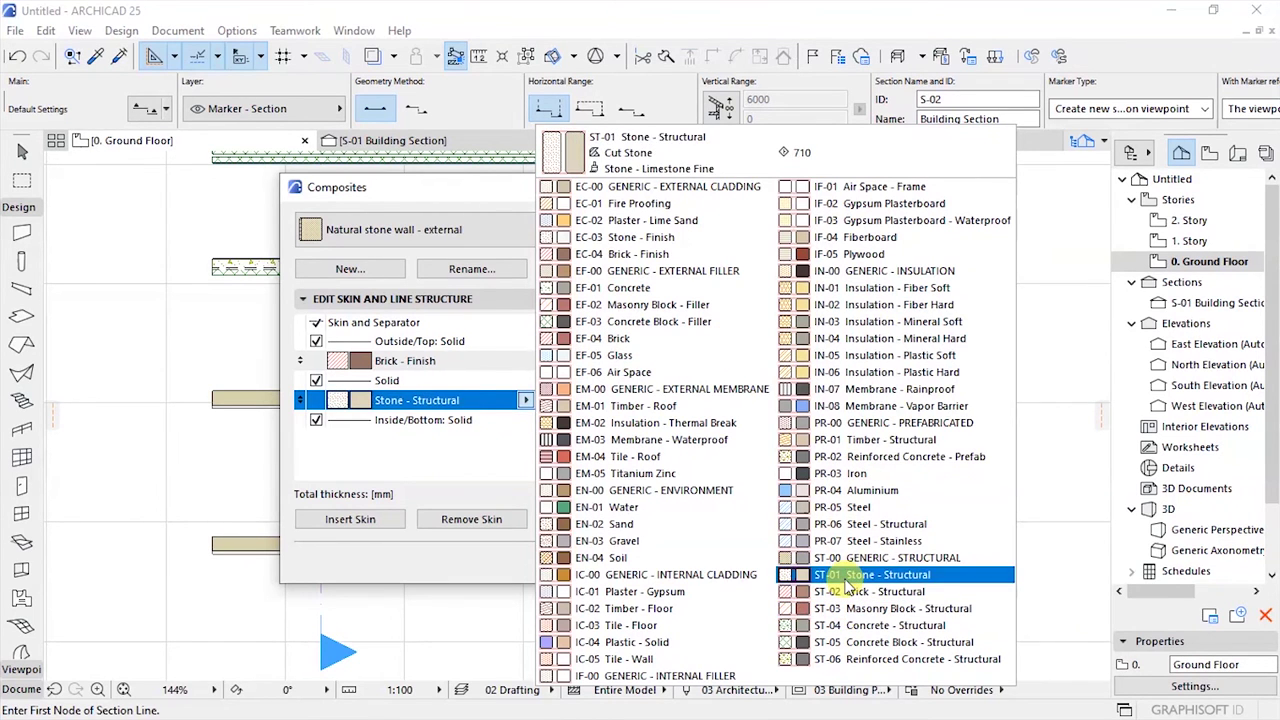
{"action": "left_click", "coordinate": [848, 583]}
{"action": "left_click", "coordinate": [690, 400]}
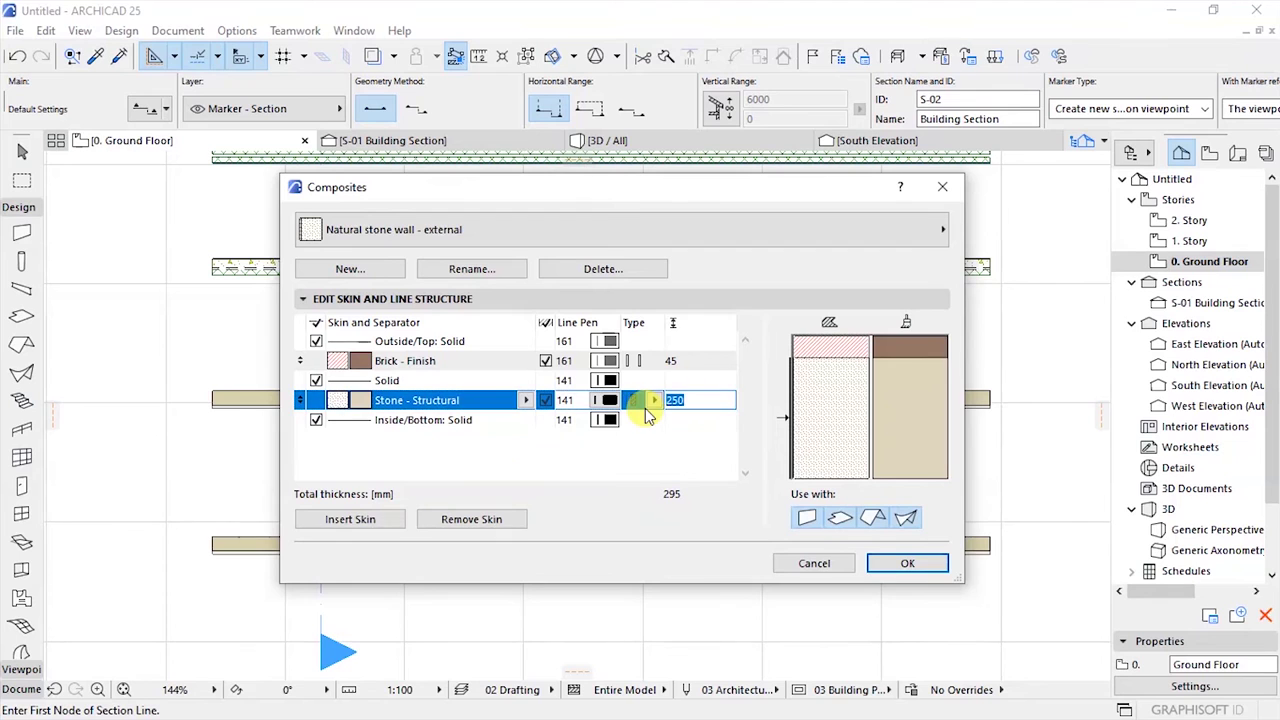
{"action": "left_click", "coordinate": [445, 423]}
{"action": "left_click", "coordinate": [428, 400]}
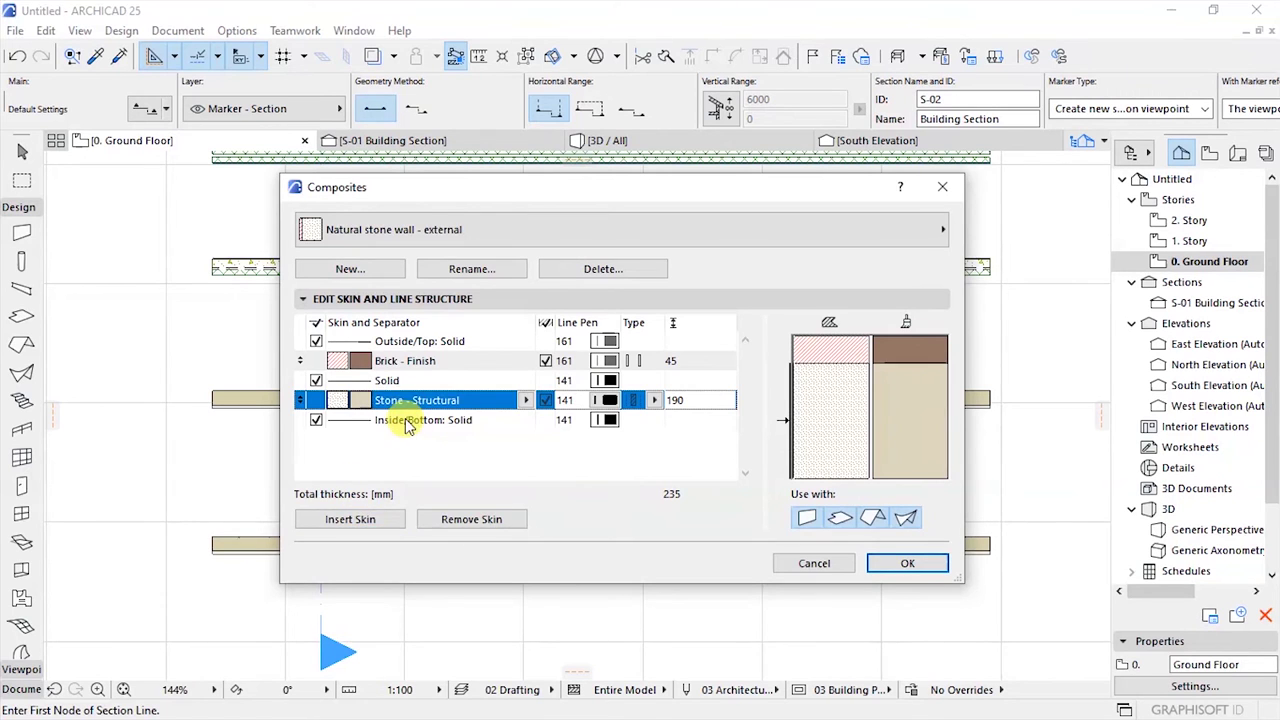
- Insert an inner Plaster - Lime Sand skin of 15 mm behind the structural stone and save the composite
{"action": "left_click", "coordinate": [345, 517]}
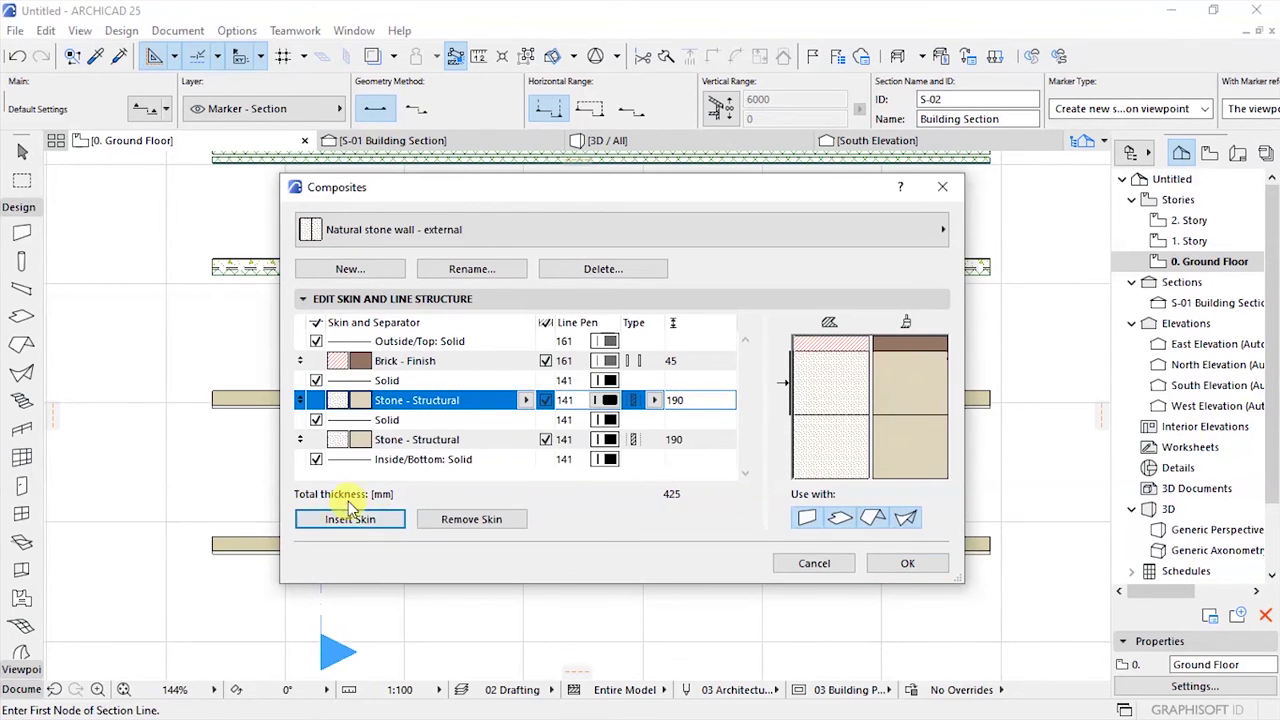
{"action": "left_click", "coordinate": [440, 441]}
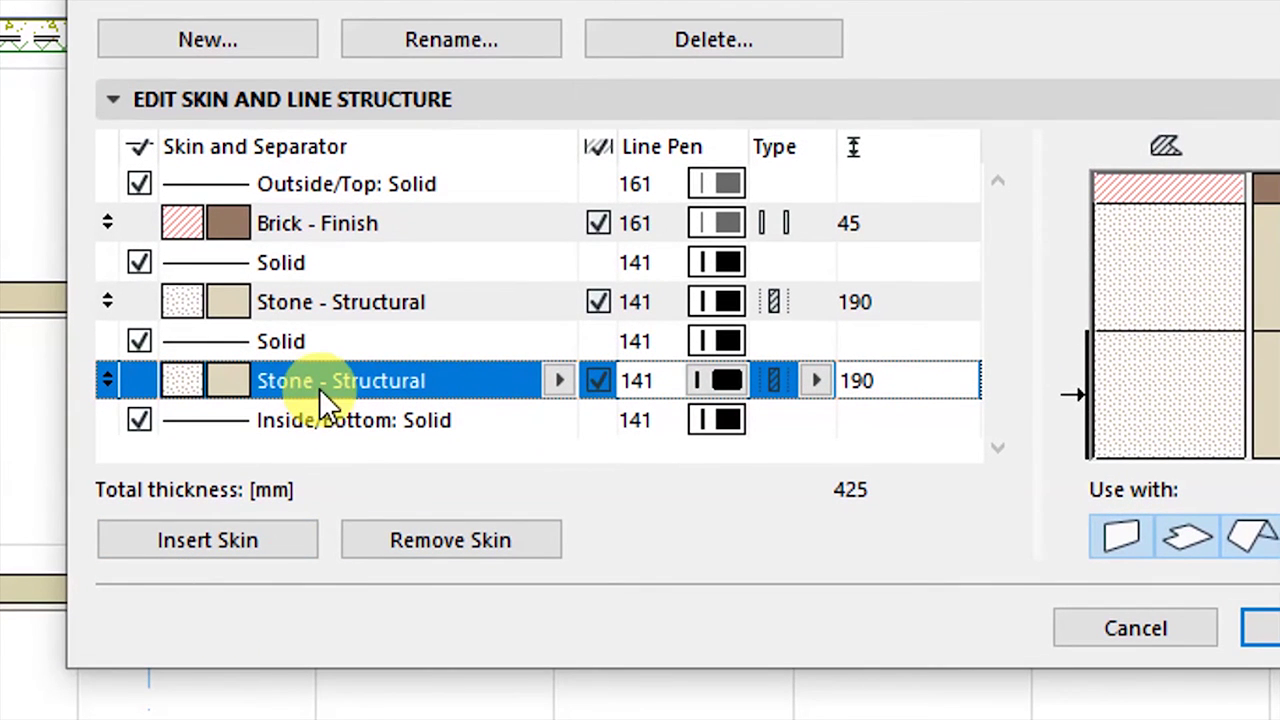
{"action": "left_click", "coordinate": [556, 382]}
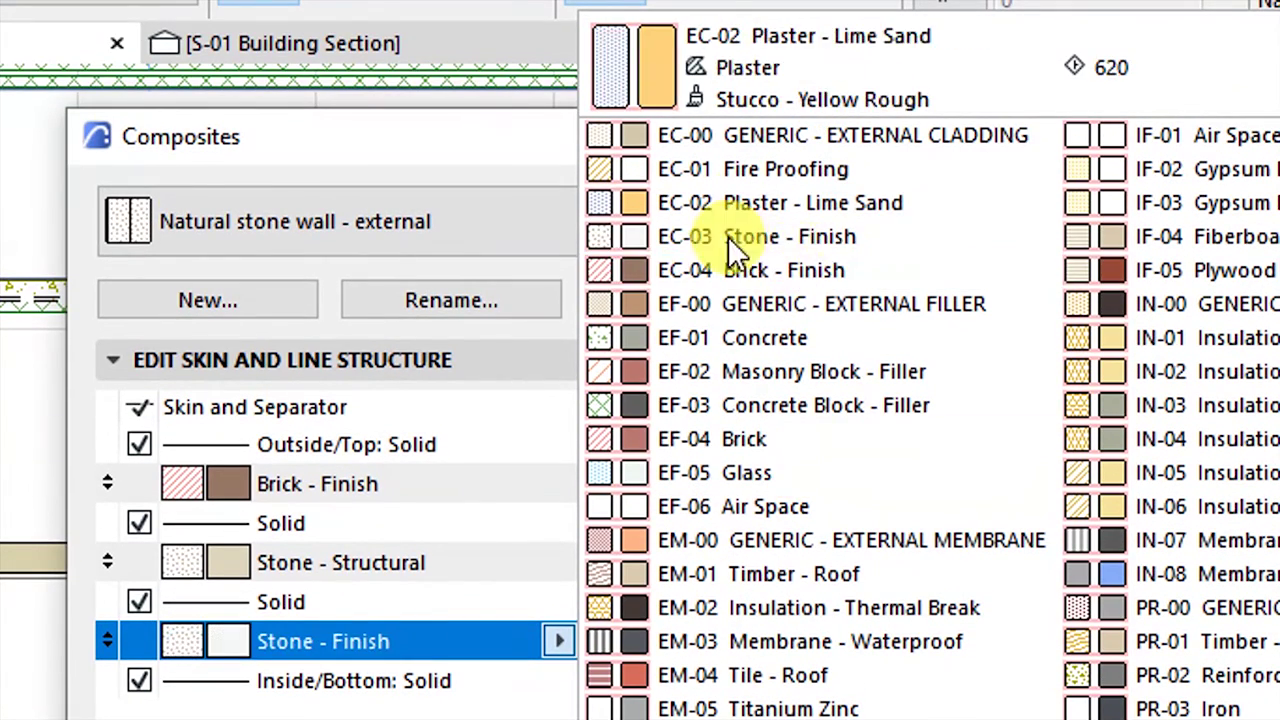
{"action": "left_click", "coordinate": [750, 205]}
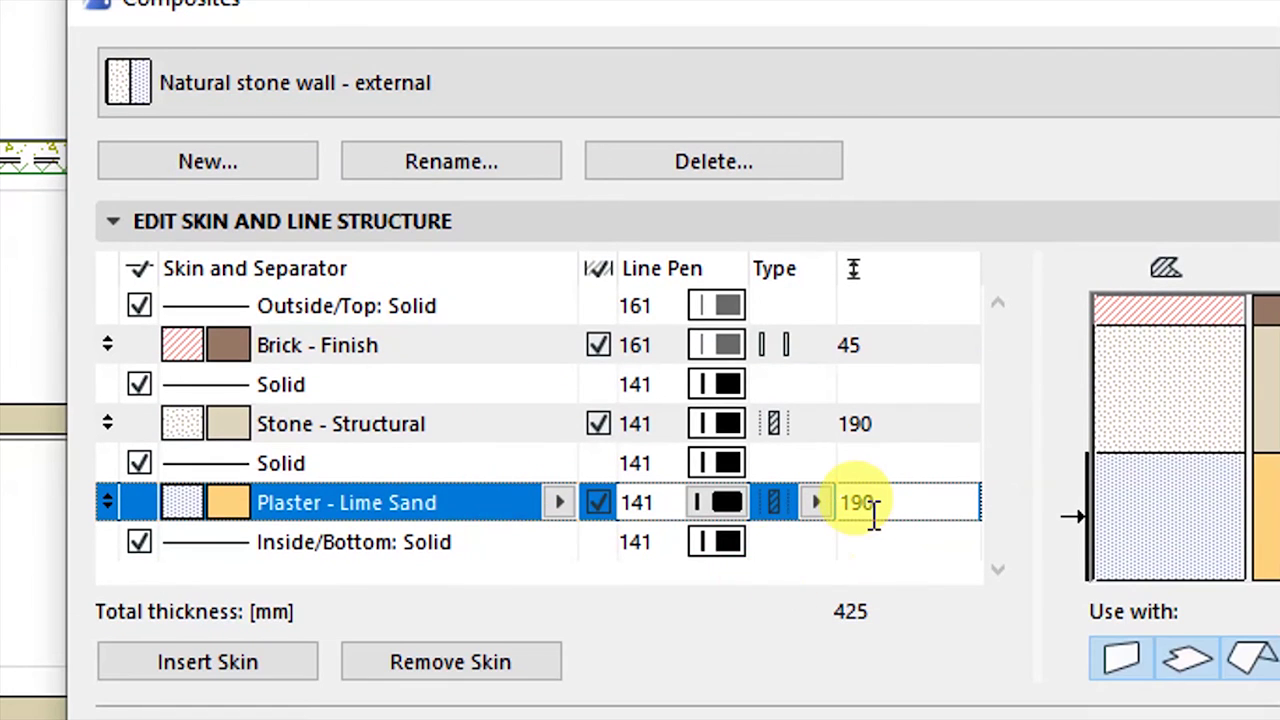
{"action": "double_click", "coordinate": [860, 503]}
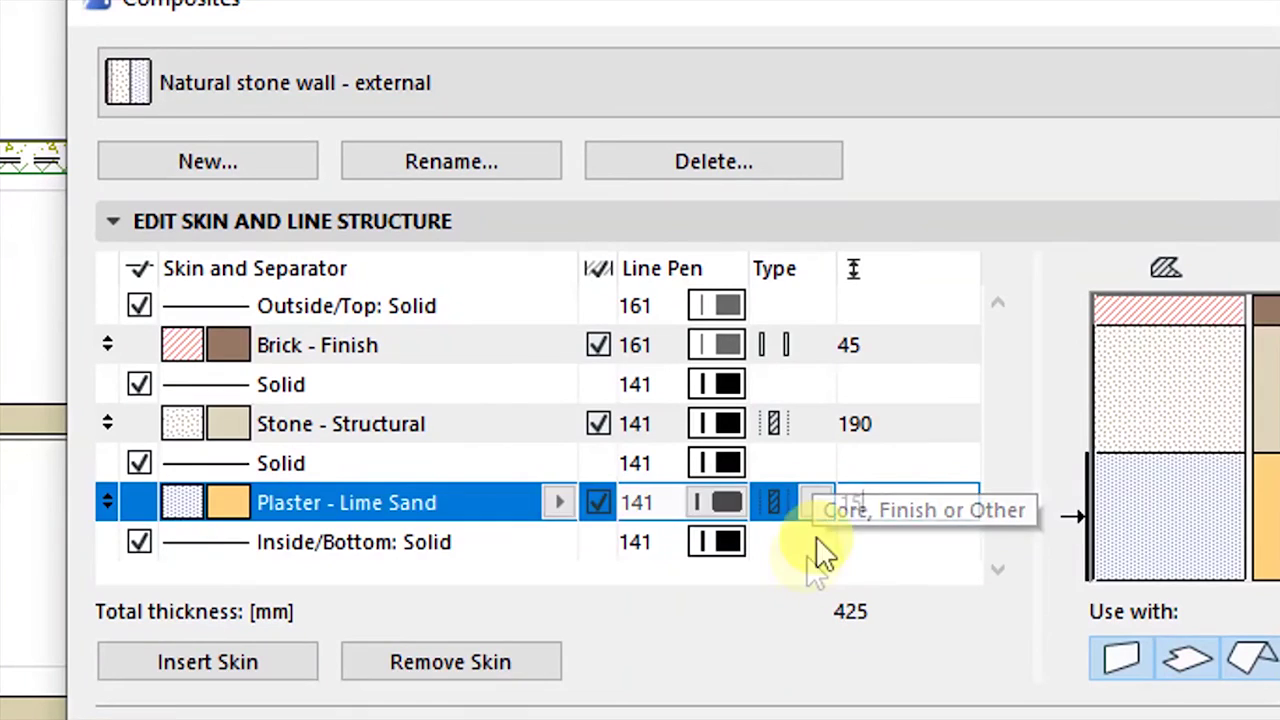
{"action": "type", "text": "15"}
{"action": "left_click", "coordinate": [806, 554]}
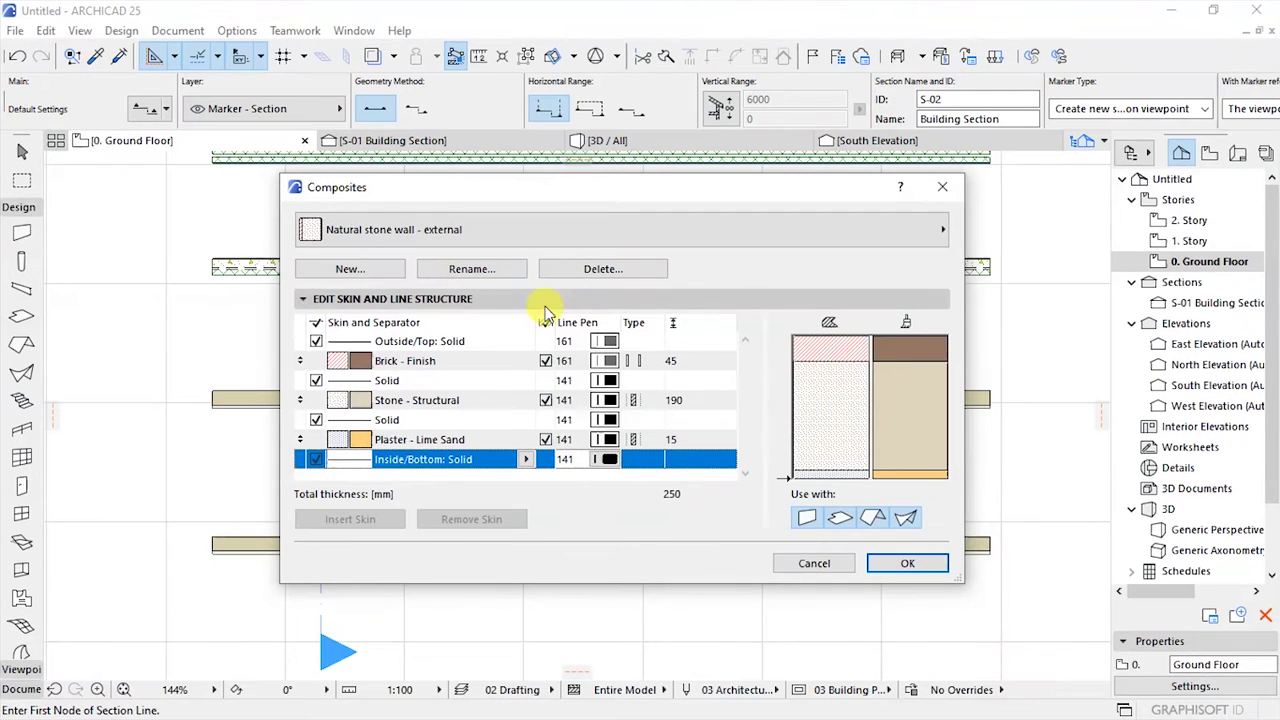
{"action": "left_click", "coordinate": [907, 564]}
- Check the project's list of composite structures for Natural stone wall - external
{"action": "left_click", "coordinate": [237, 30]}
{"action": "mouse_move", "coordinate": [286, 55]}
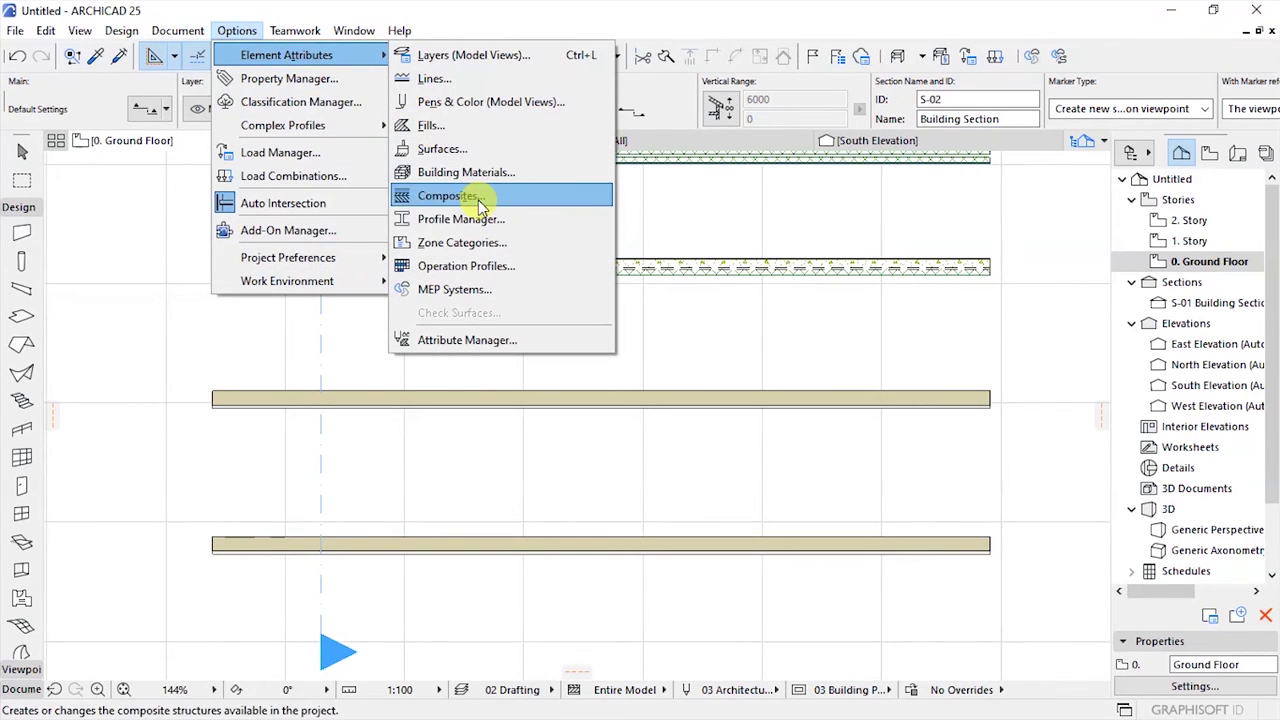
{"action": "left_click", "coordinate": [447, 196]}
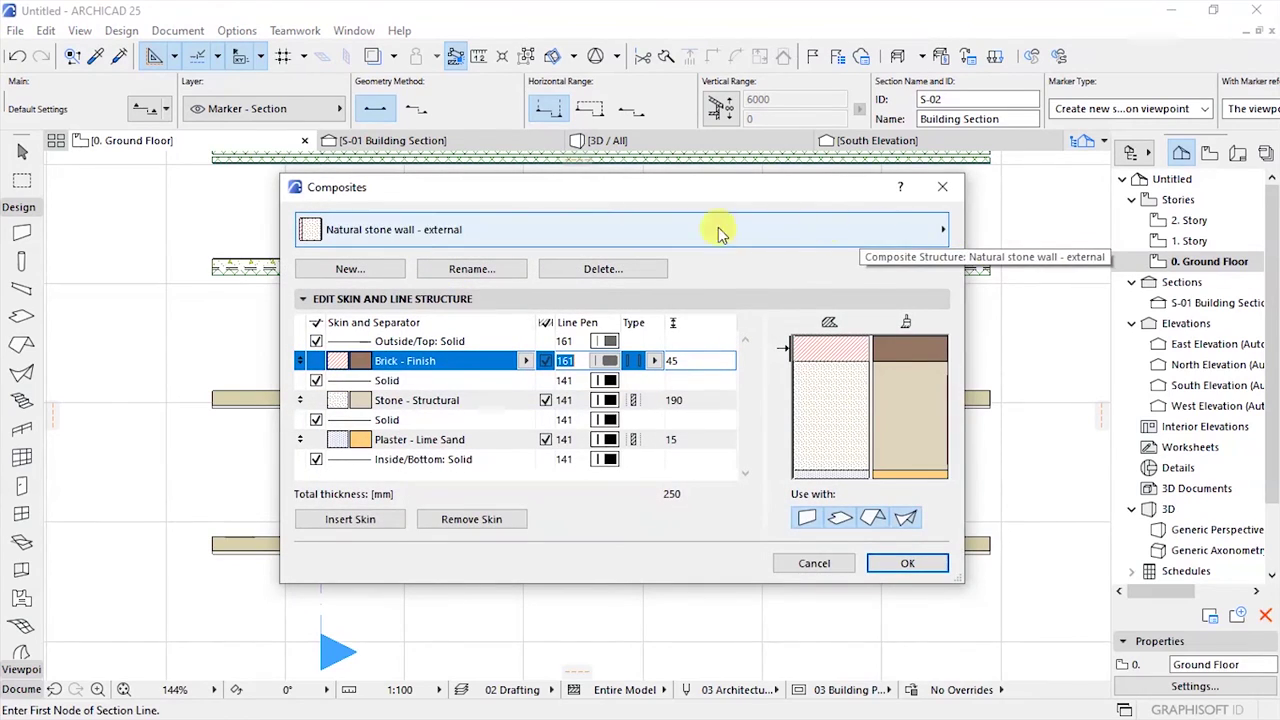
{"action": "left_click", "coordinate": [912, 233]}
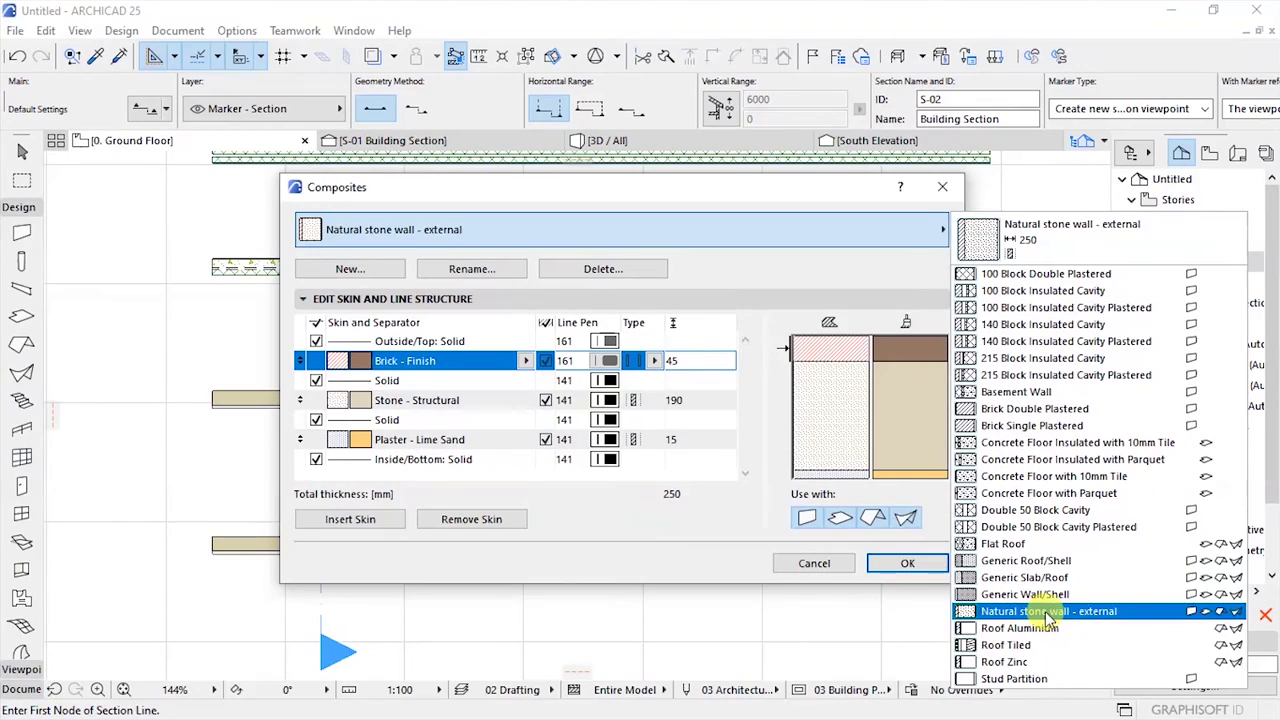
{"action": "left_click", "coordinate": [903, 566]}
{"action": "left_click", "coordinate": [900, 564]}
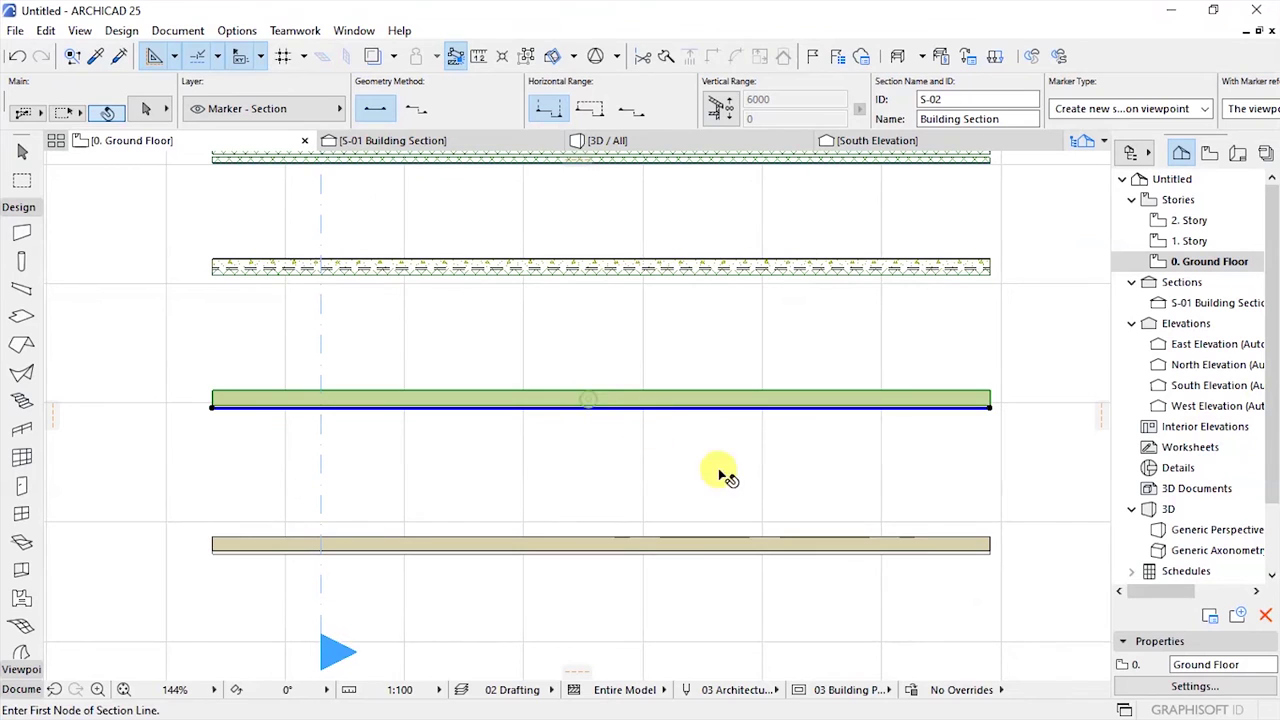
- Change the composite of the fifth wall from the top to Natural stone wall - external and inspect its layers on the floor plan
{"action": "key", "text": "Escape"}
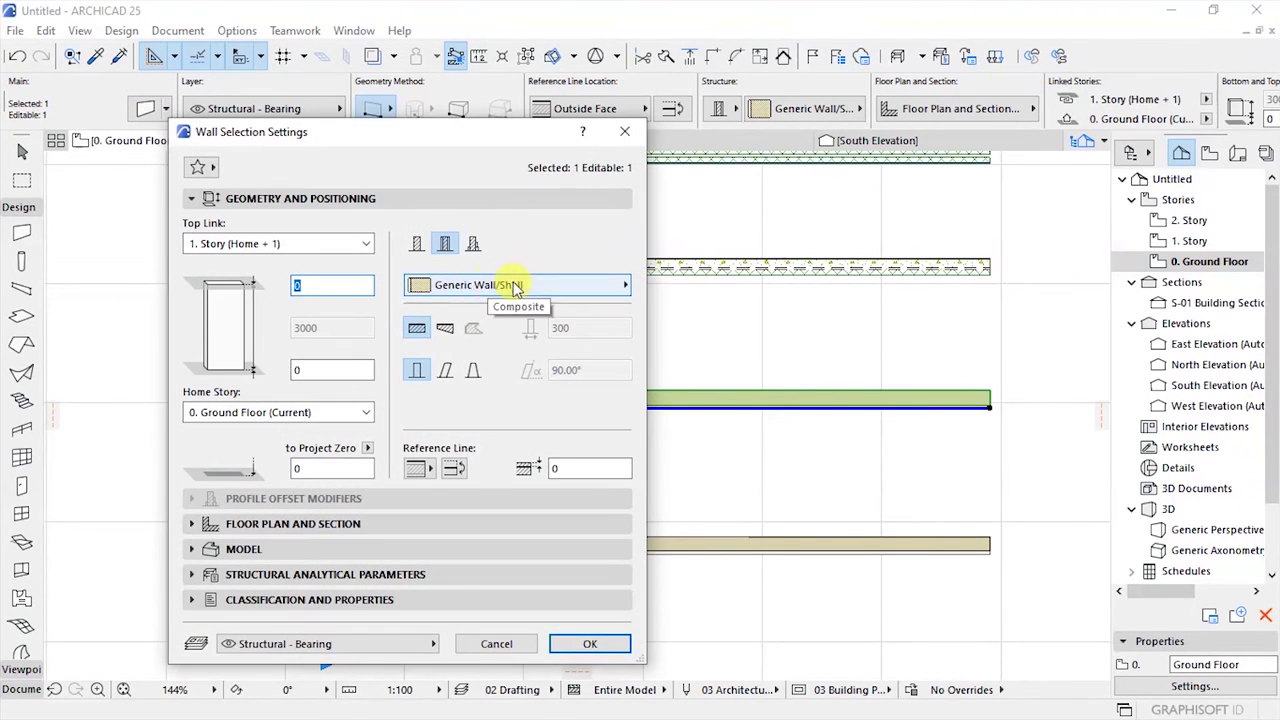
{"action": "left_click", "coordinate": [624, 289]}
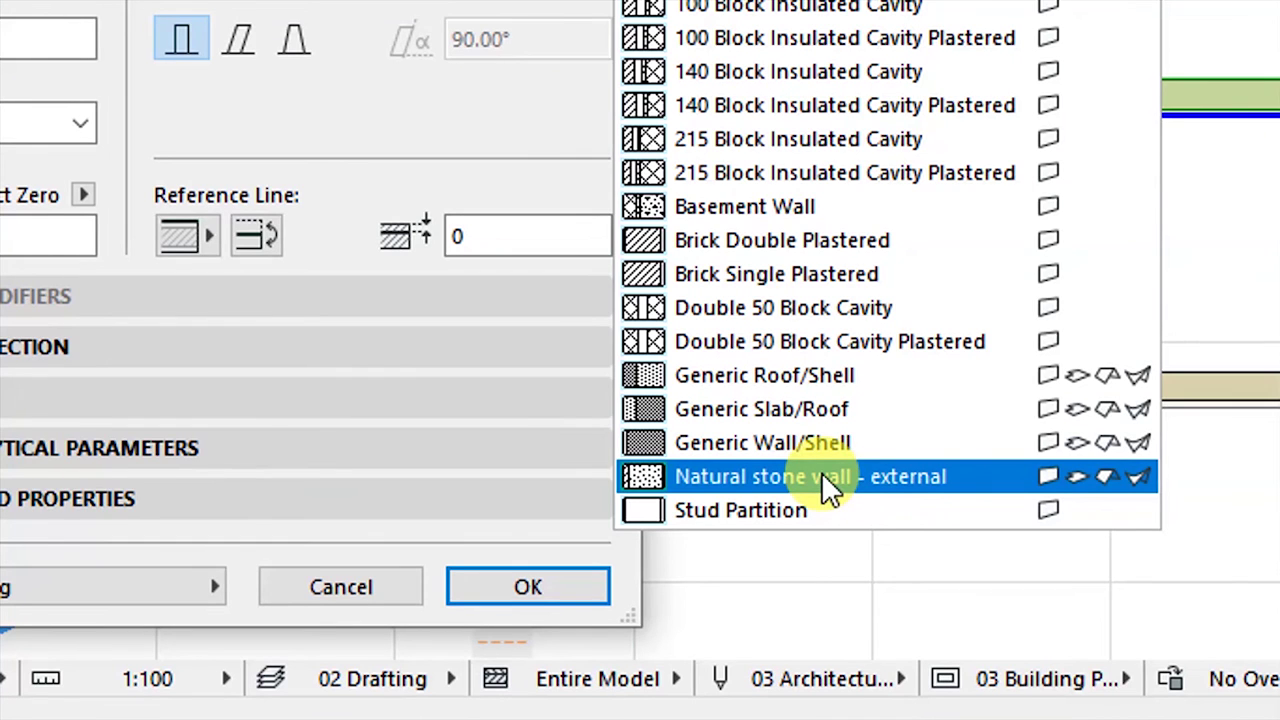
{"action": "left_click", "coordinate": [821, 472]}
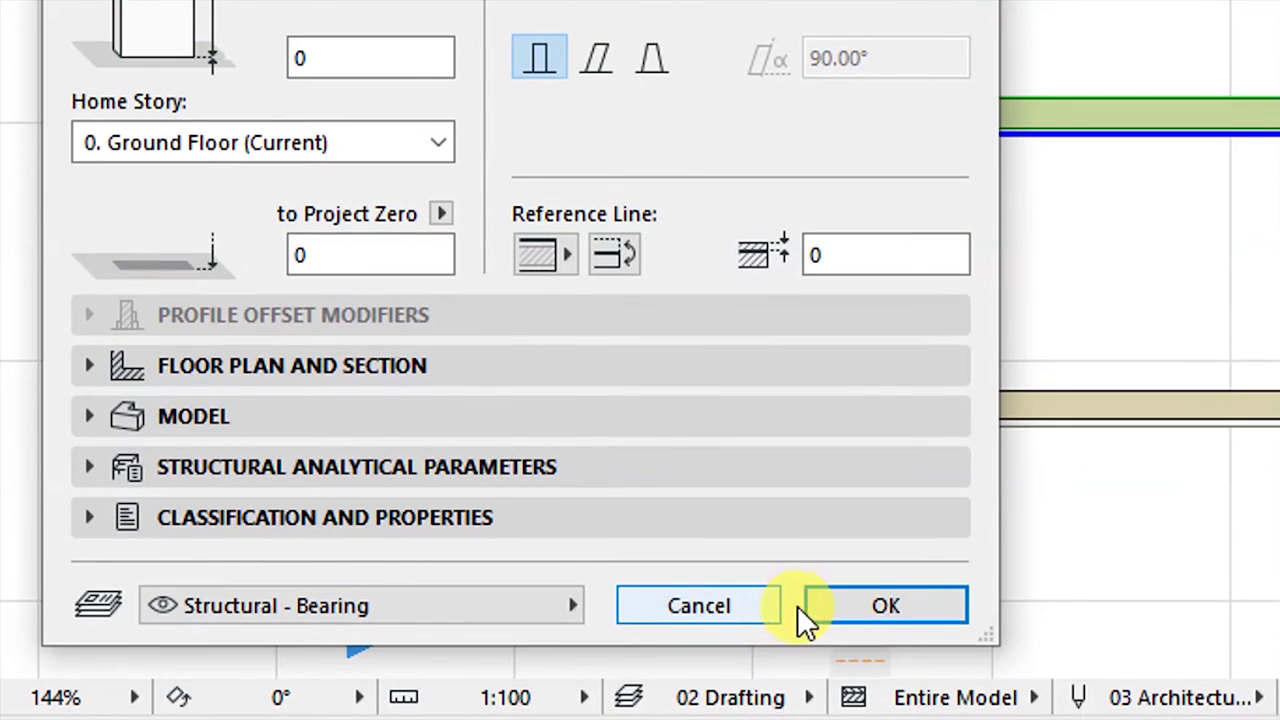
{"action": "left_click", "coordinate": [829, 597]}
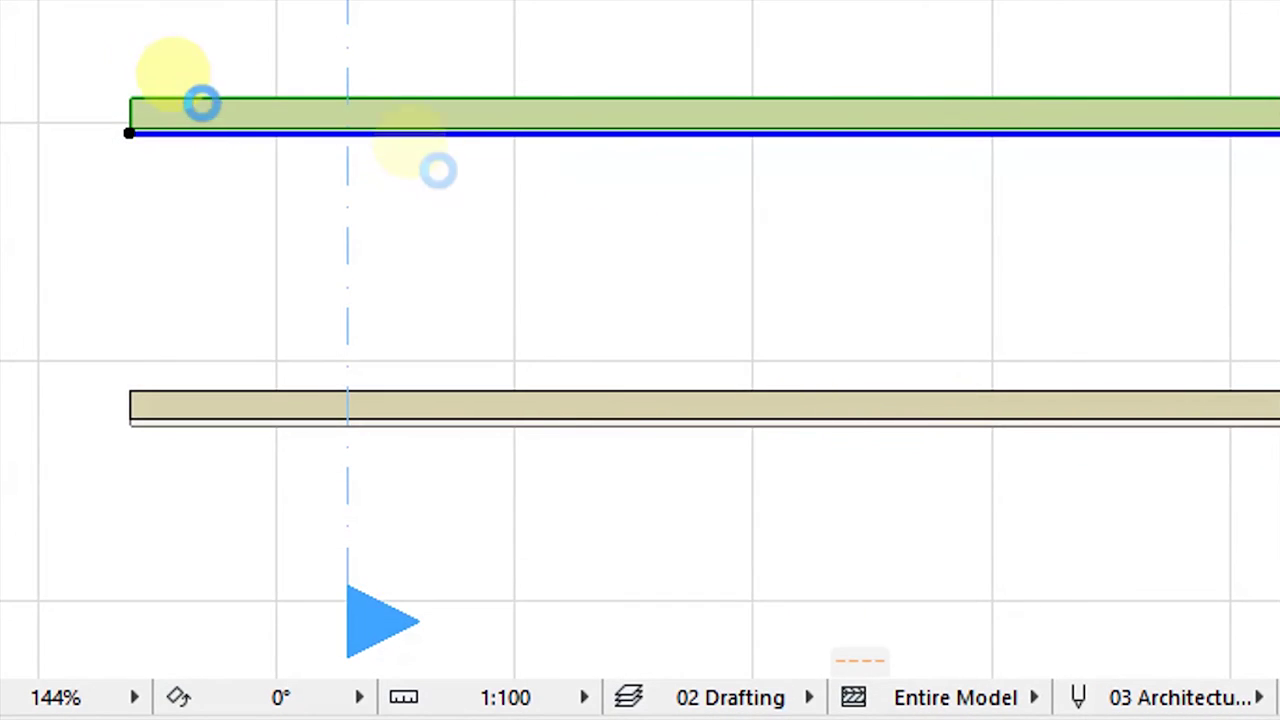
{"action": "scroll", "coordinate": [200, 215], "scroll_direction": "up", "scroll_amount": 6}
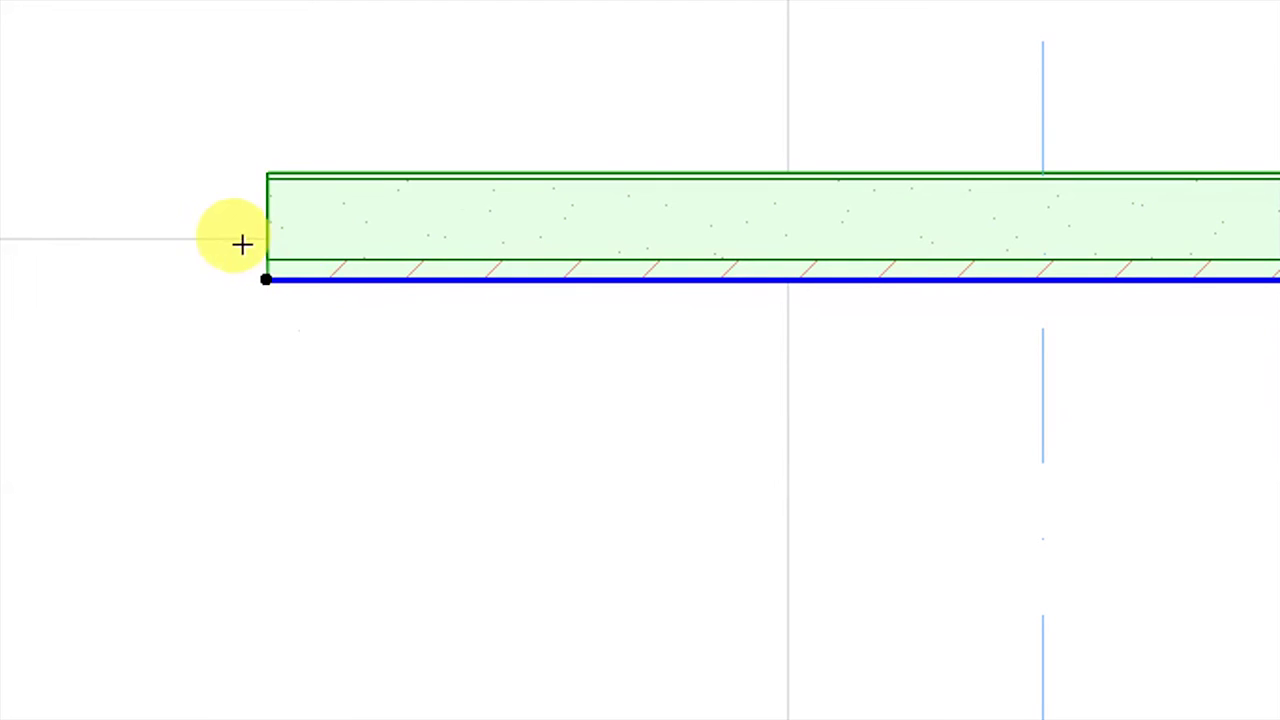
{"action": "key", "text": "Escape"}
{"action": "scroll", "coordinate": [233, 195], "scroll_direction": "up", "scroll_amount": 3}
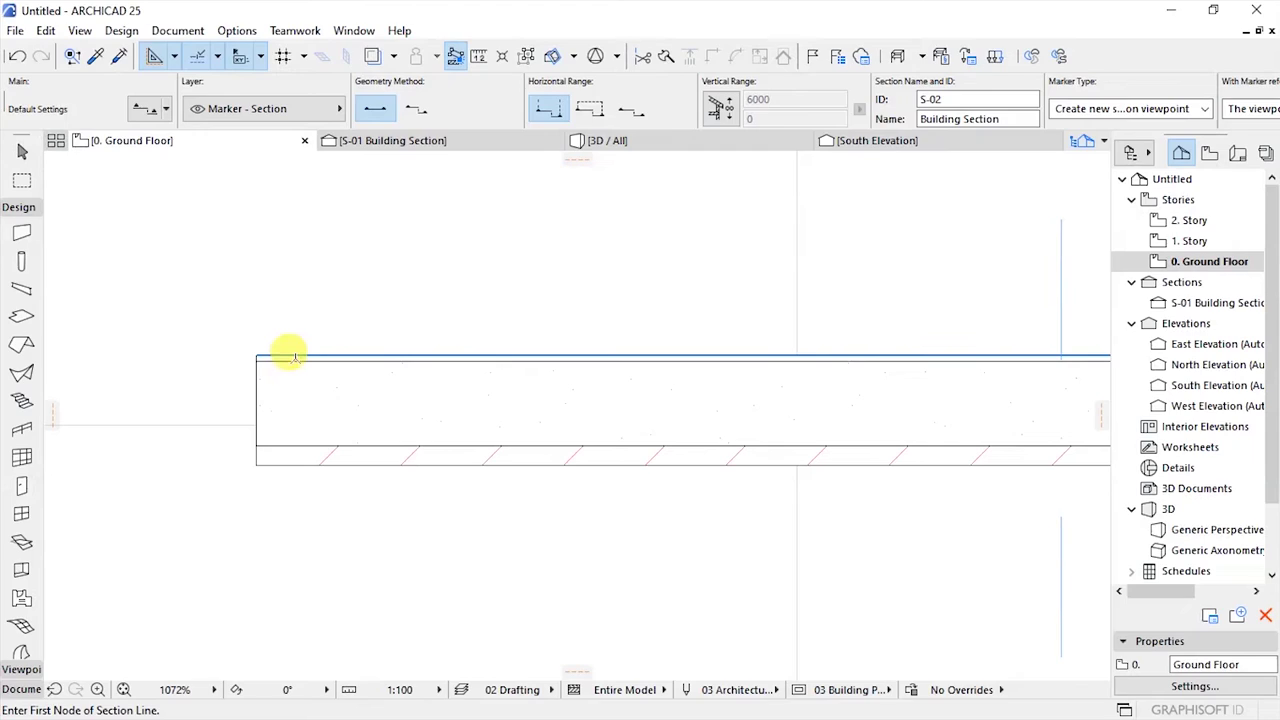
{"action": "scroll", "coordinate": [520, 153], "scroll_direction": "down", "scroll_amount": 5}
{"action": "scroll", "coordinate": [368, 327], "scroll_direction": "down", "scroll_amount": 3}
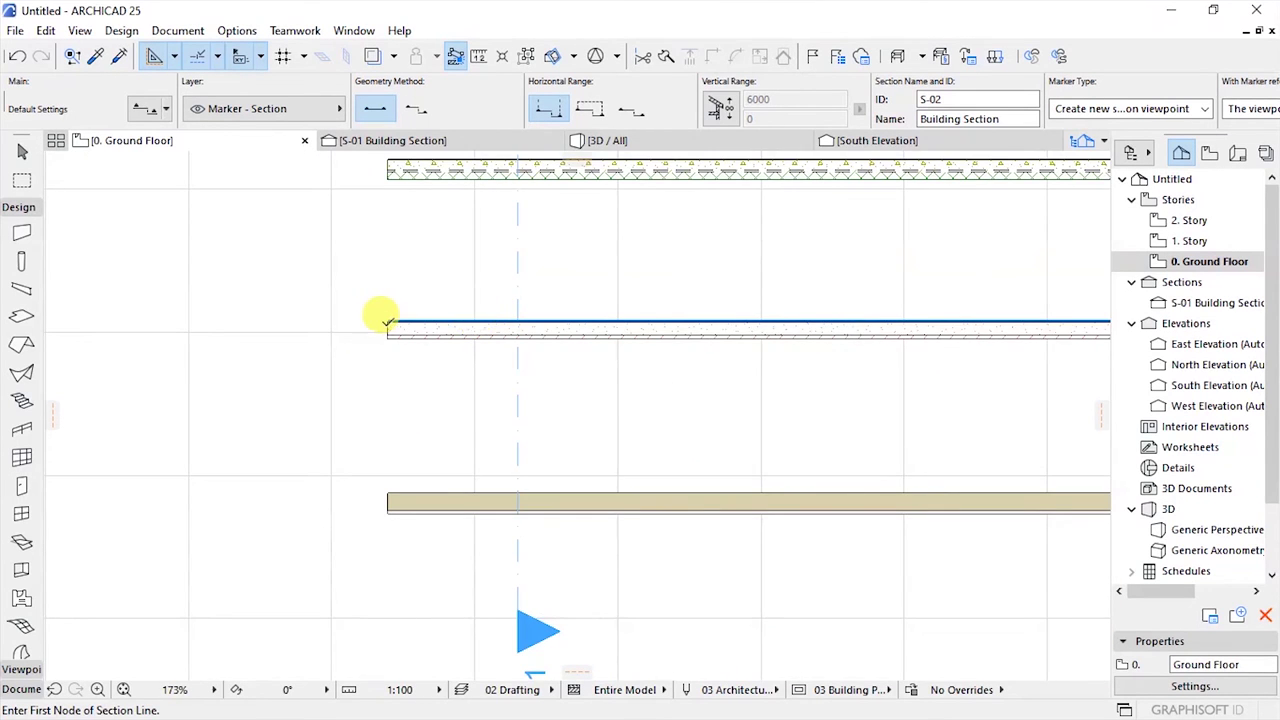
{"action": "scroll", "coordinate": [386, 320], "scroll_direction": "down", "scroll_amount": 3}
{"action": "scroll", "coordinate": [430, 398], "scroll_direction": "up", "scroll_amount": 3}
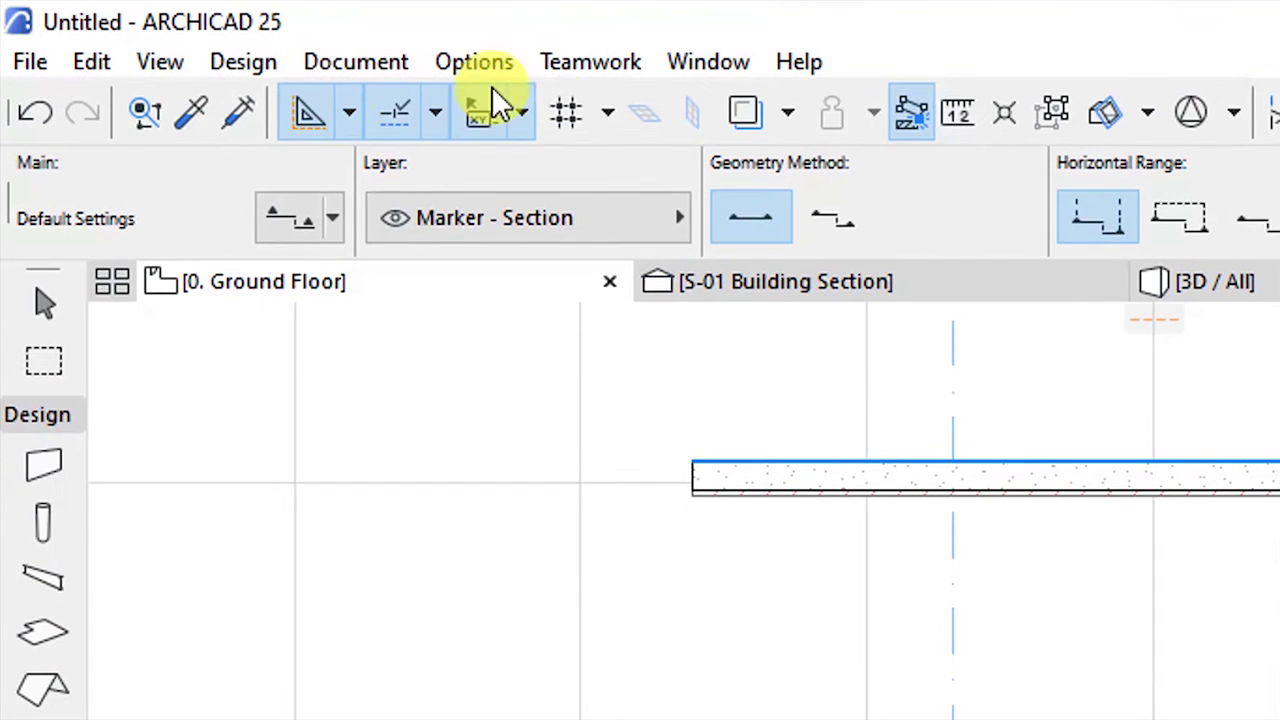
- Create a new composite structure named Natural stone wall - internal as a duplicate of Natural stone wall - external
{"action": "left_click", "coordinate": [503, 80]}
{"action": "left_click", "coordinate": [562, 116]}
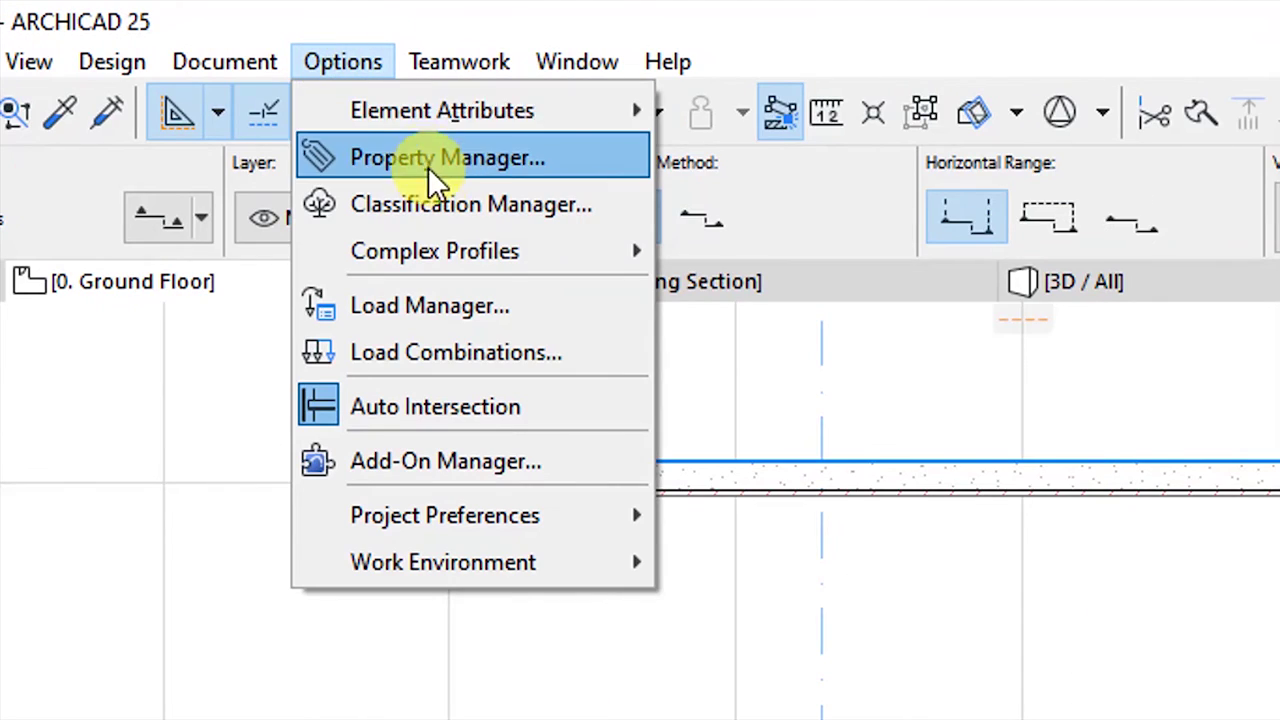
{"action": "mouse_move", "coordinate": [551, 112]}
{"action": "left_click", "coordinate": [849, 391]}
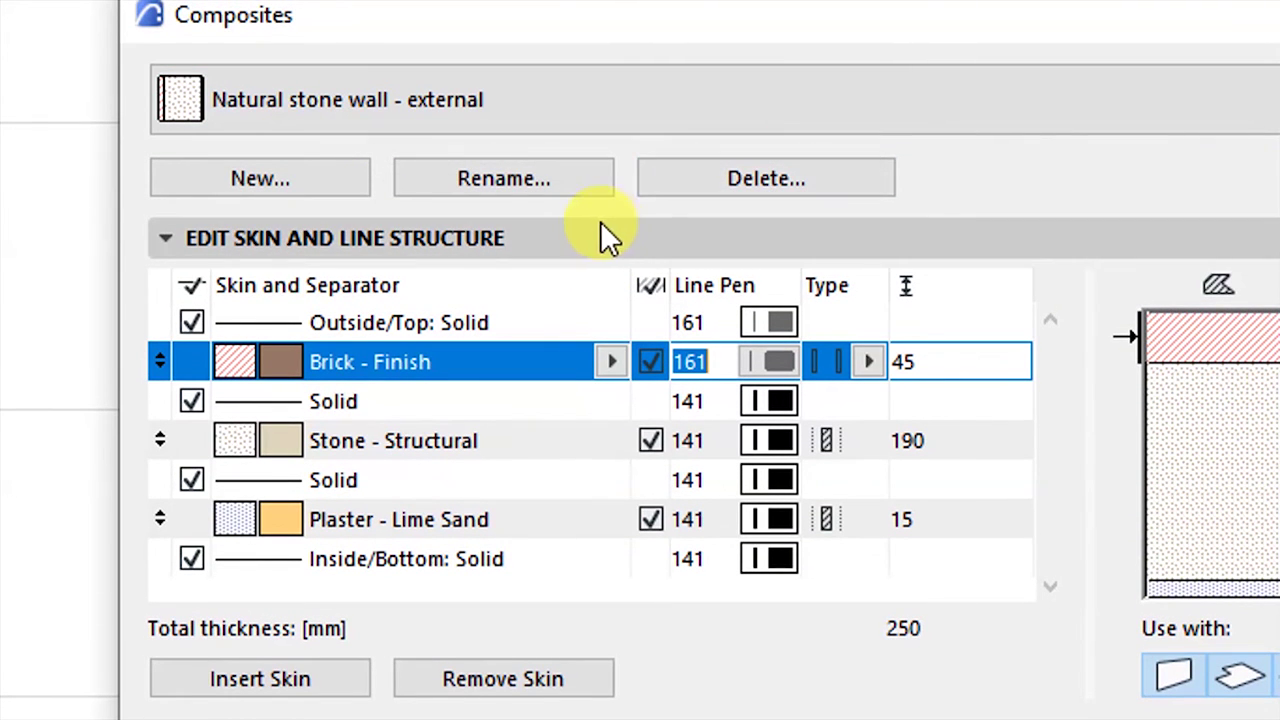
{"action": "left_click", "coordinate": [244, 180]}
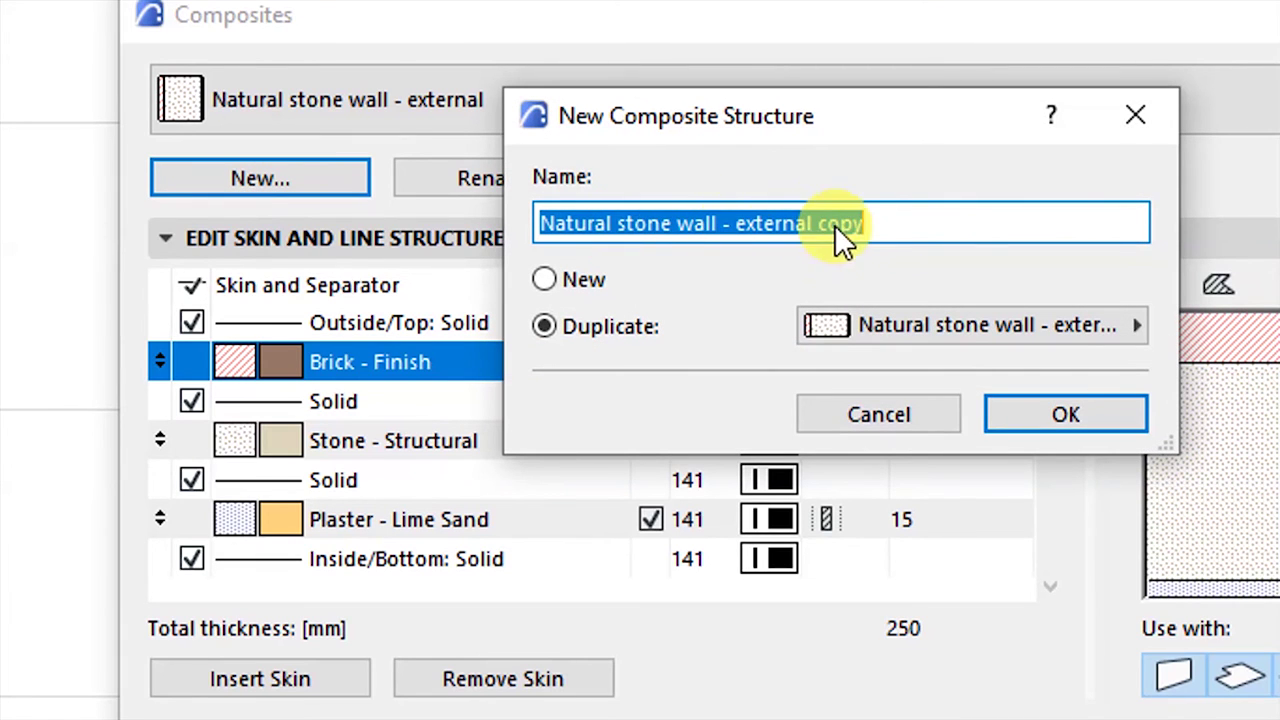
{"action": "left_click_drag", "start_coordinate": [870, 223], "coordinate": [747, 223]}
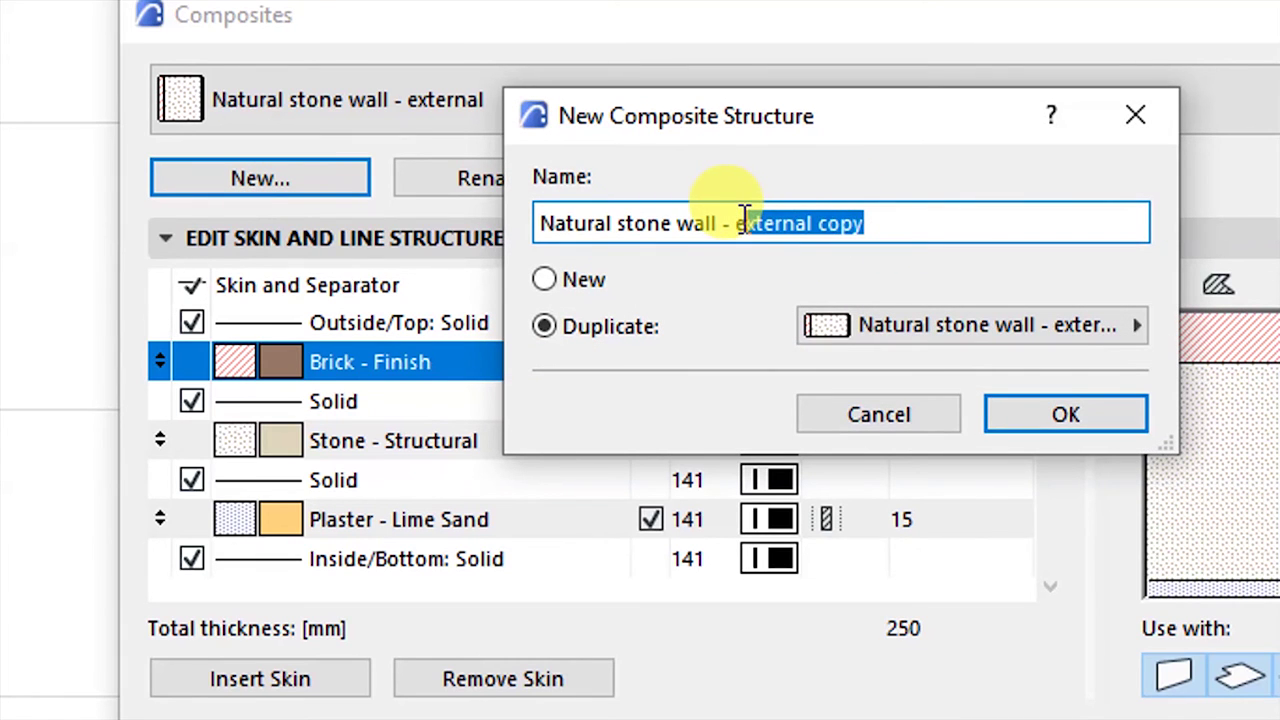
{"action": "type", "text": "internal"}
{"action": "left_click", "coordinate": [988, 412]}
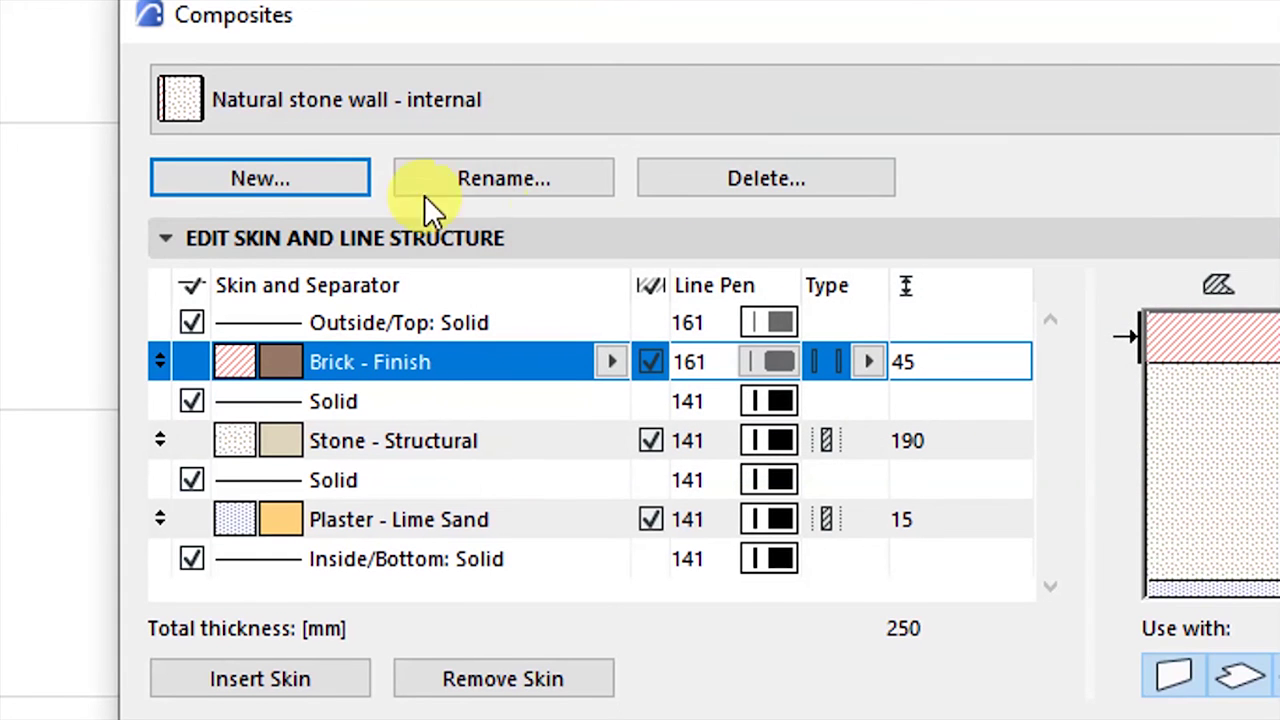
- Replace the Brick - Finish skin of Natural stone wall - internal with Plaster - Lime Sand at 15 mm thickness
{"action": "left_click", "coordinate": [369, 336]}
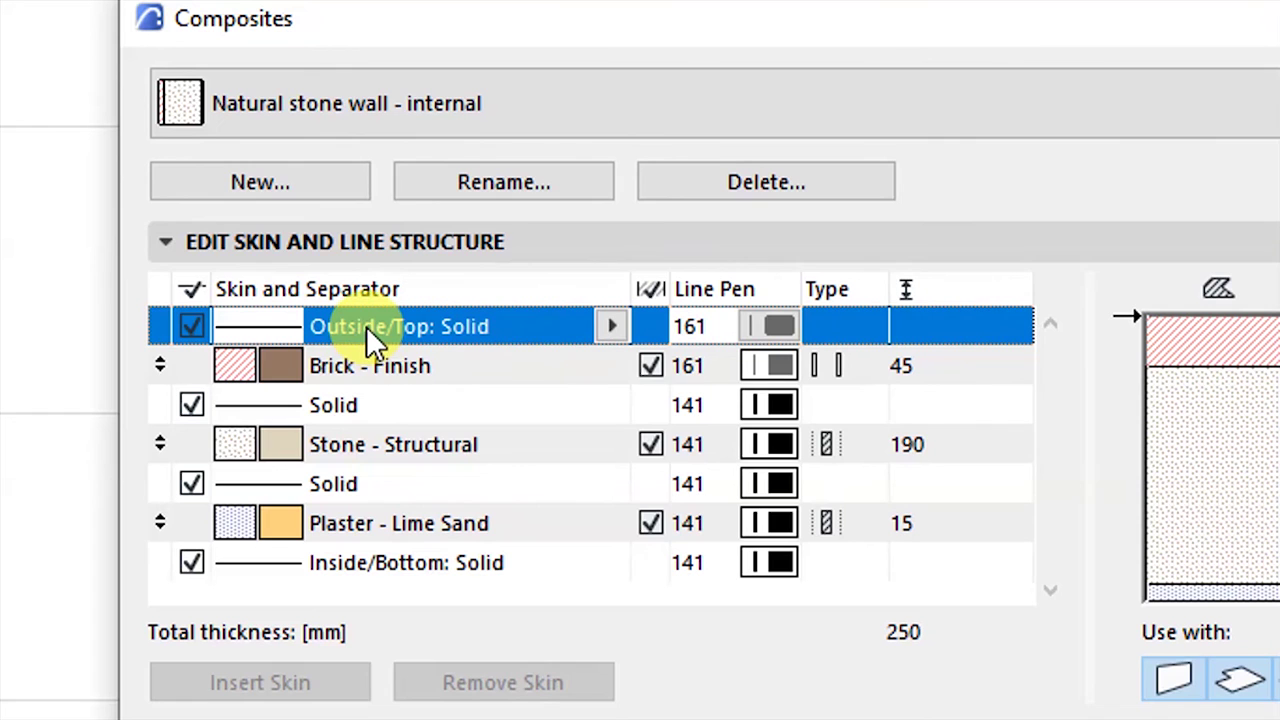
{"action": "left_click", "coordinate": [363, 361]}
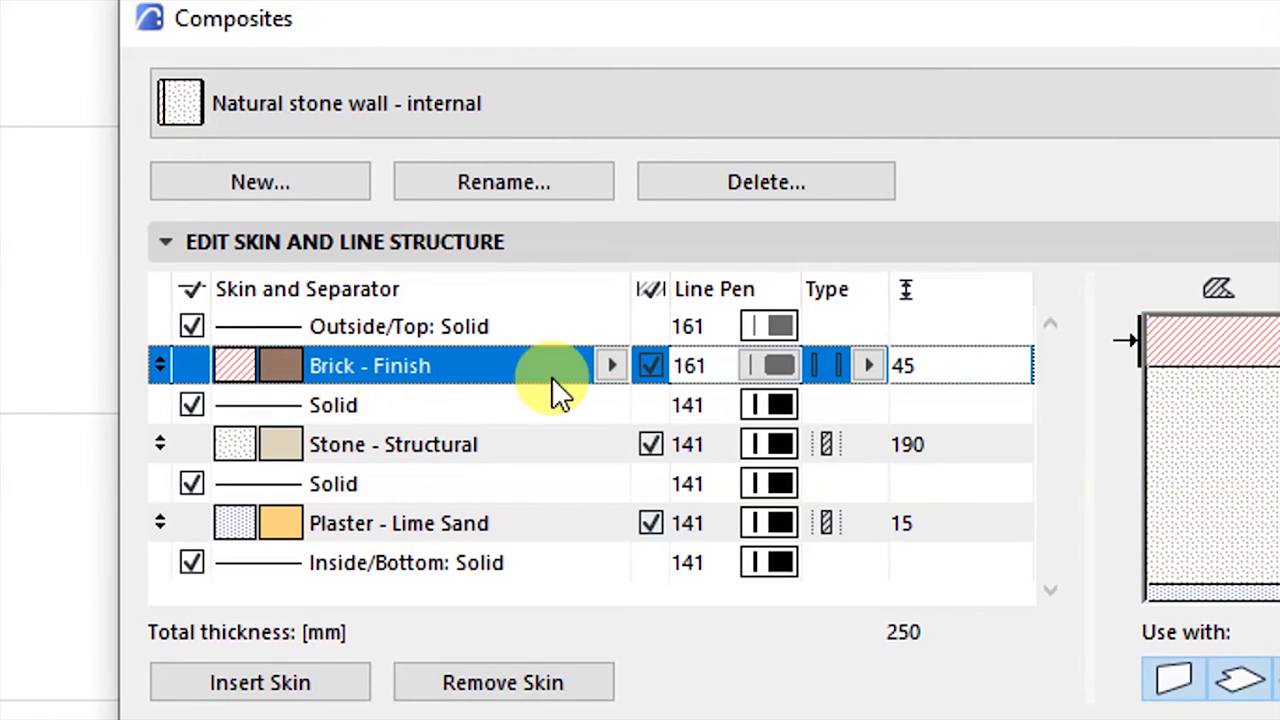
{"action": "left_click", "coordinate": [612, 370]}
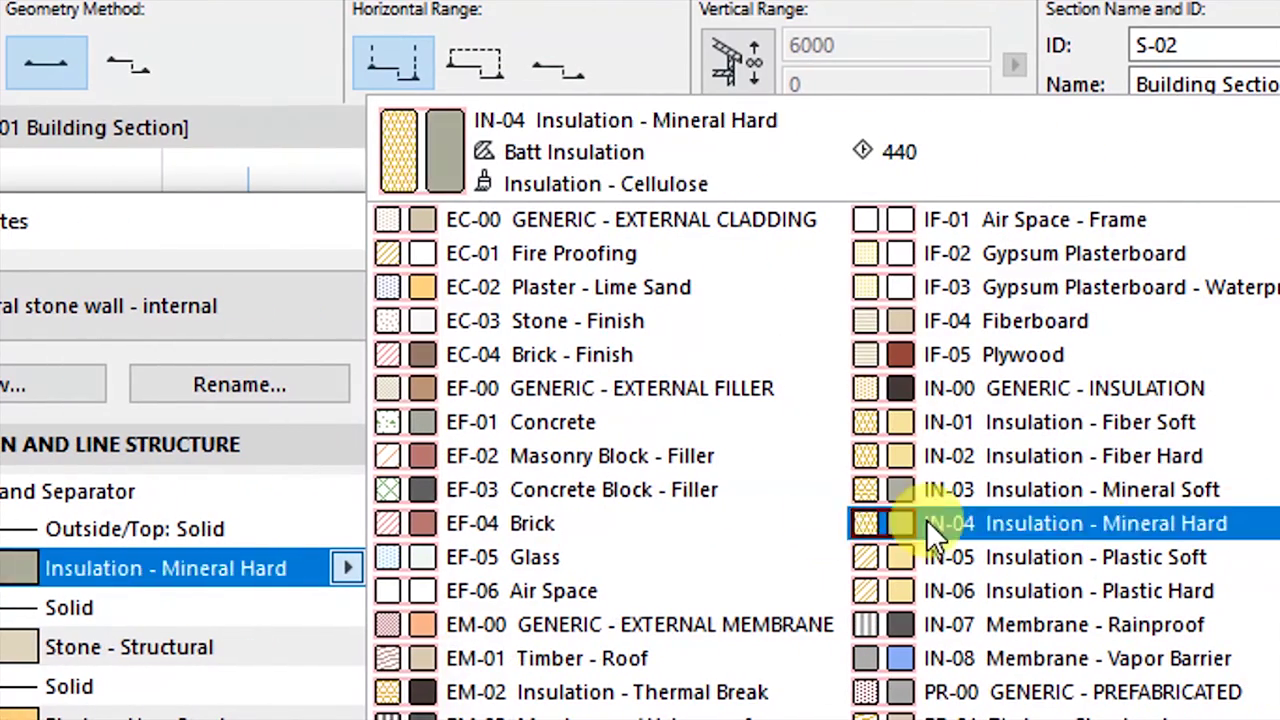
{"action": "left_click", "coordinate": [595, 298]}
{"action": "left_click", "coordinate": [640, 568]}
{"action": "type", "text": "15"}
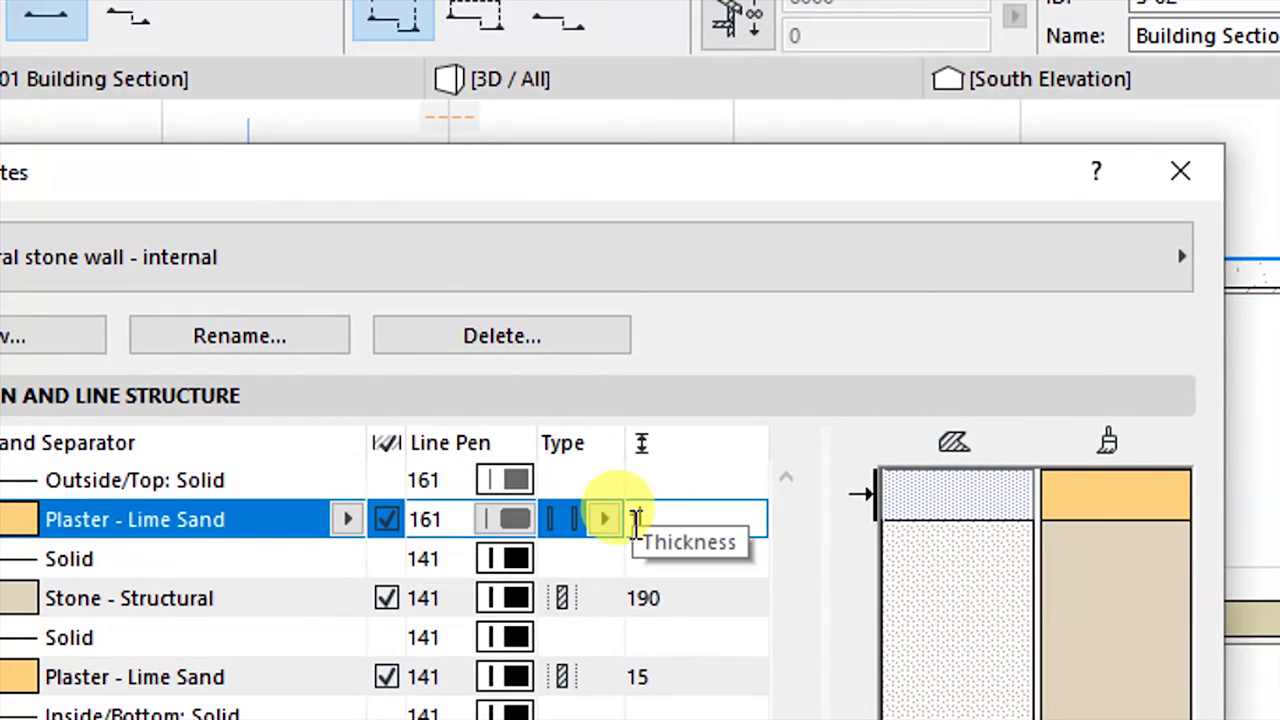
- Set the Stone - Structural skin of Natural stone wall - internal to 140 mm thickness and save the composite
{"action": "left_click", "coordinate": [603, 553]}
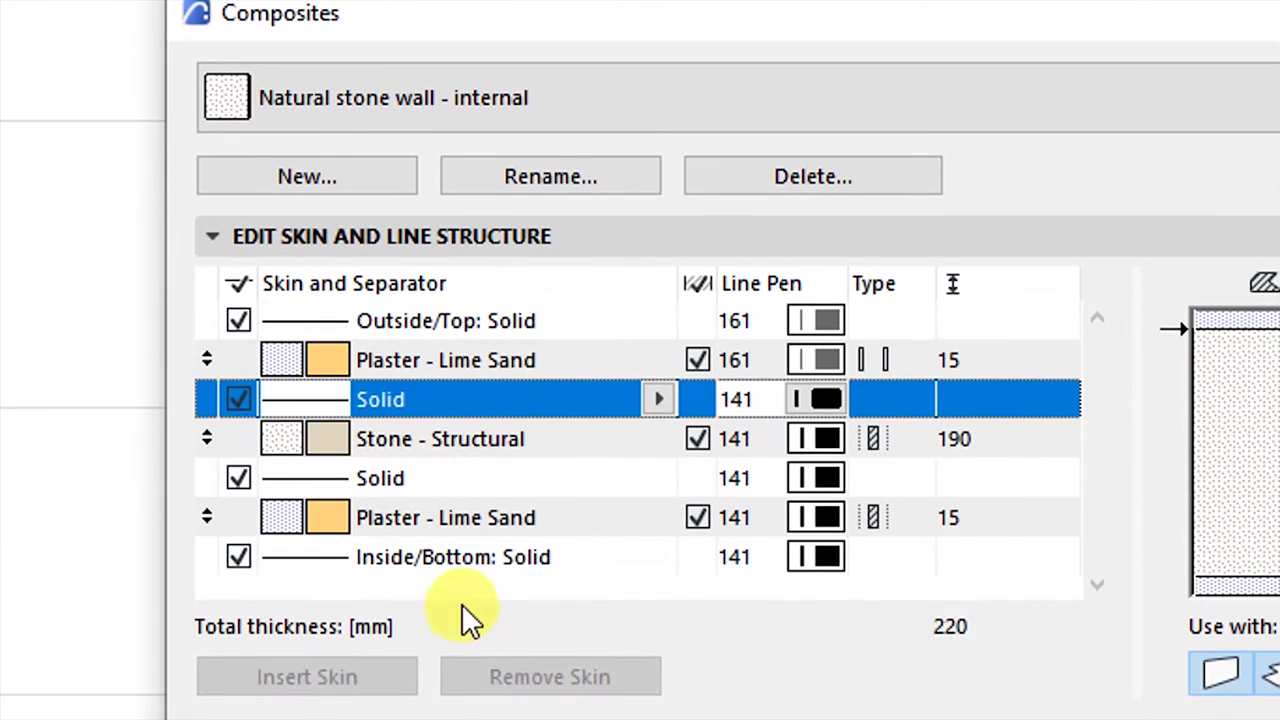
{"action": "left_click", "coordinate": [398, 555]}
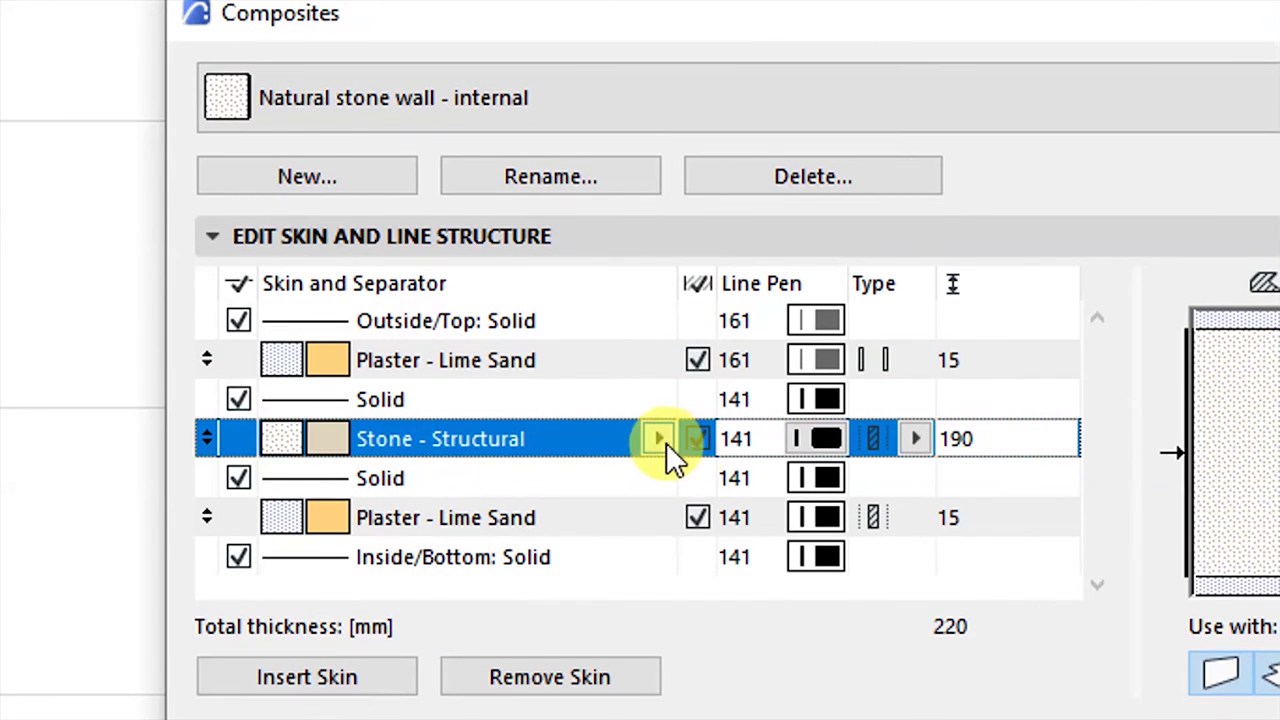
{"action": "left_click", "coordinate": [940, 439]}
{"action": "type", "text": "140"}
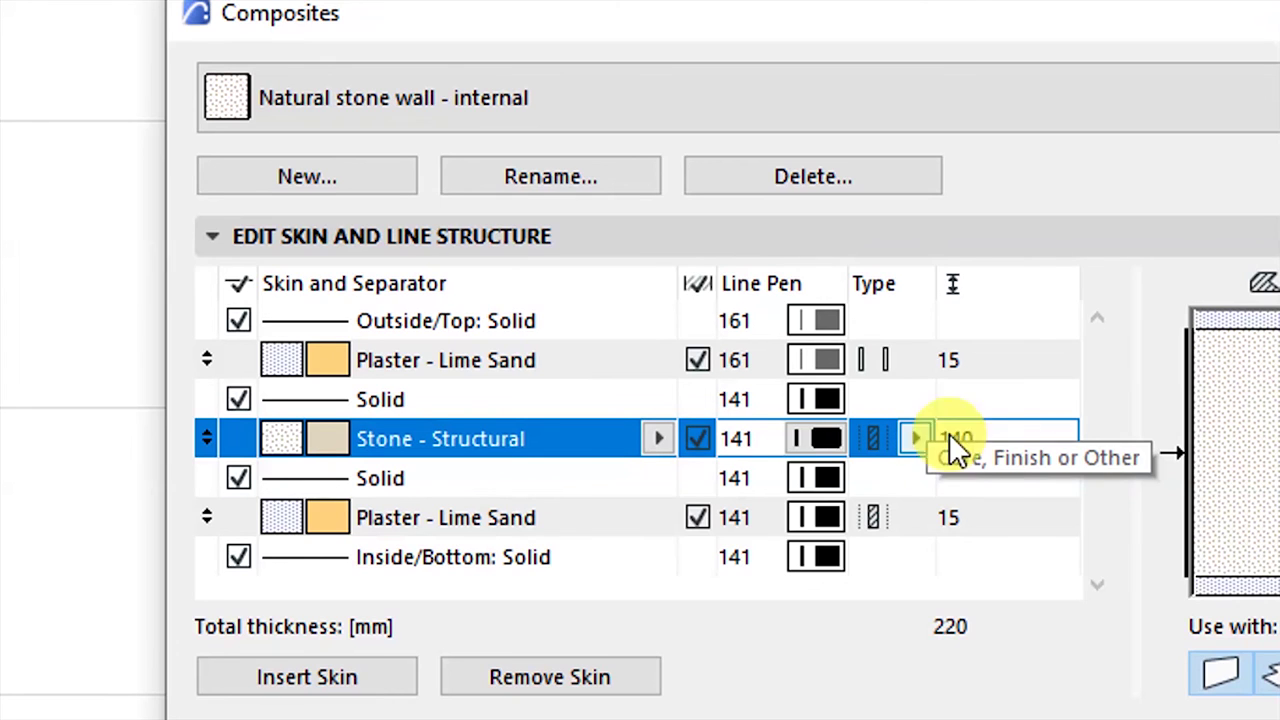
{"action": "left_click", "coordinate": [382, 525]}
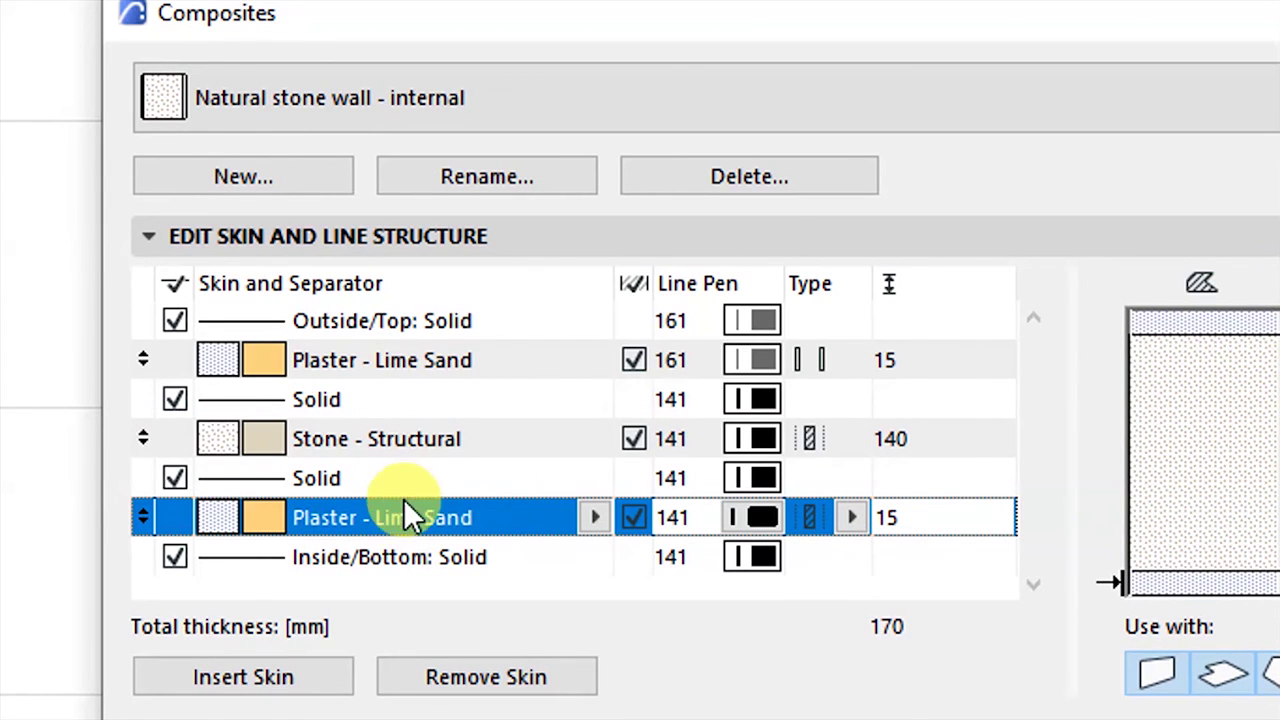
{"action": "left_click", "coordinate": [900, 517]}
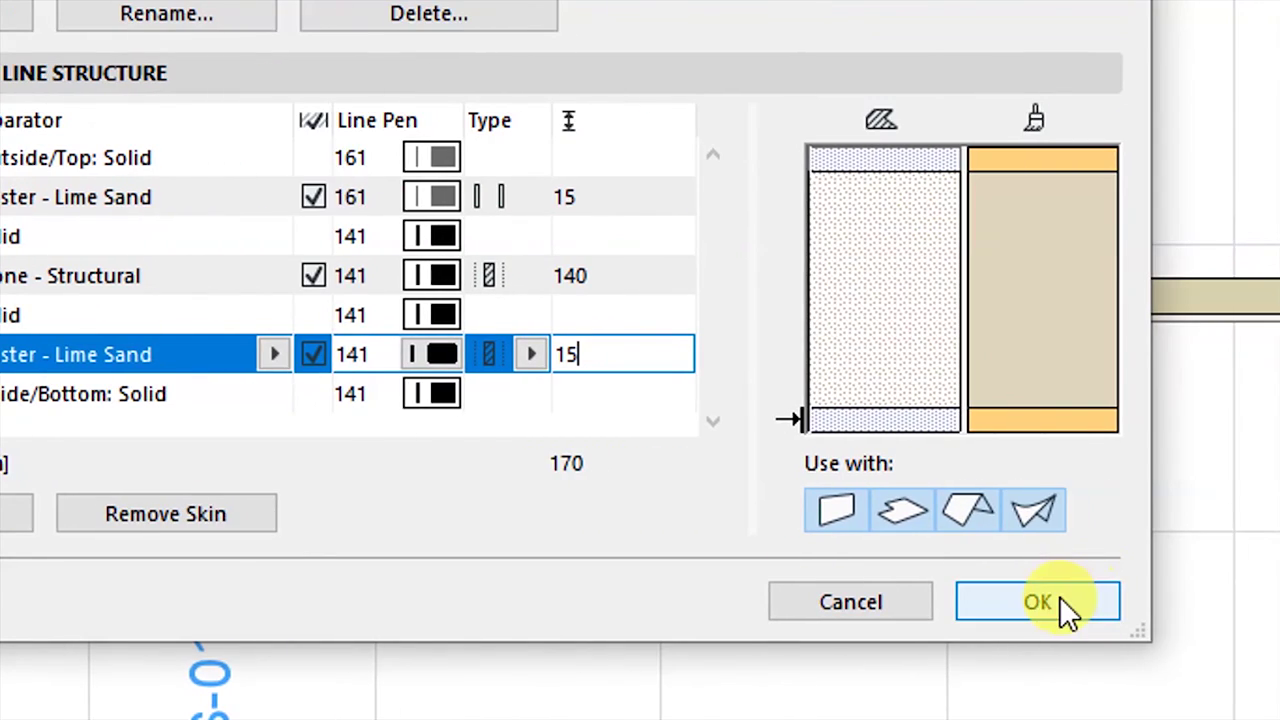
{"action": "left_click", "coordinate": [1066, 609]}
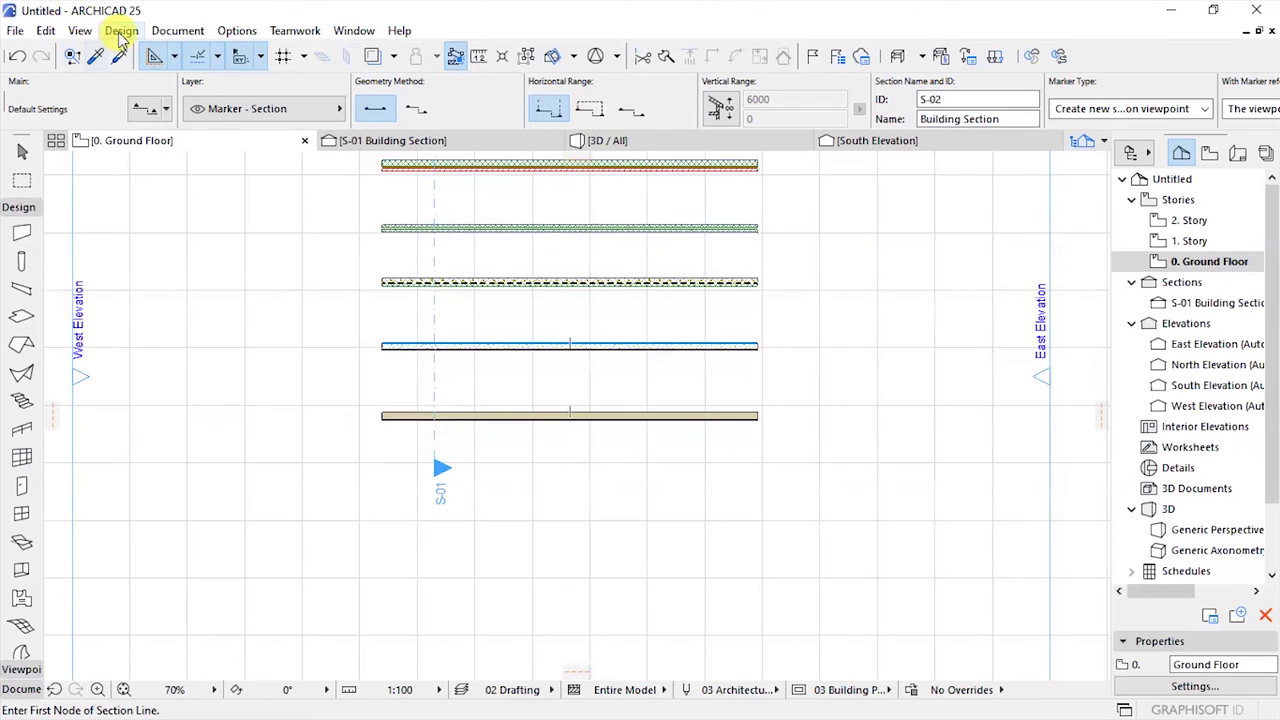
- Check the project's composite list for Natural stone wall - internal and close the composite settings
{"action": "left_click", "coordinate": [237, 30]}
{"action": "left_click", "coordinate": [457, 189]}
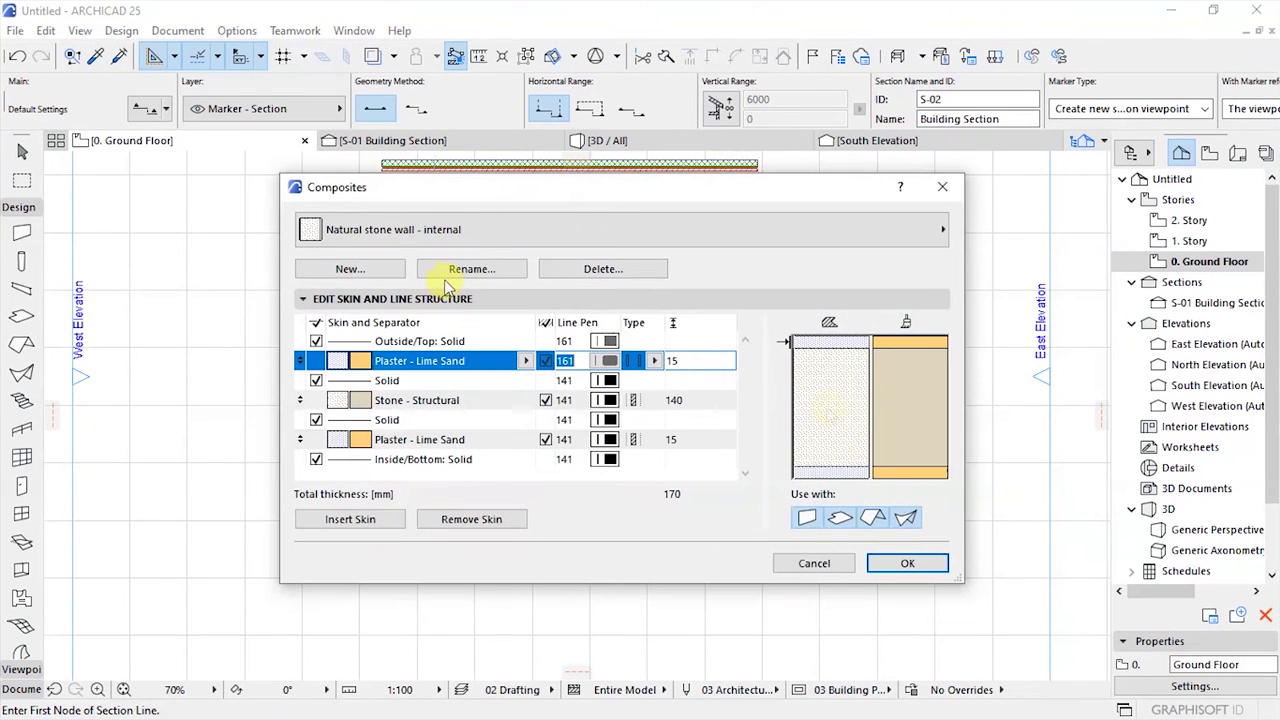
{"action": "left_click", "coordinate": [941, 232]}
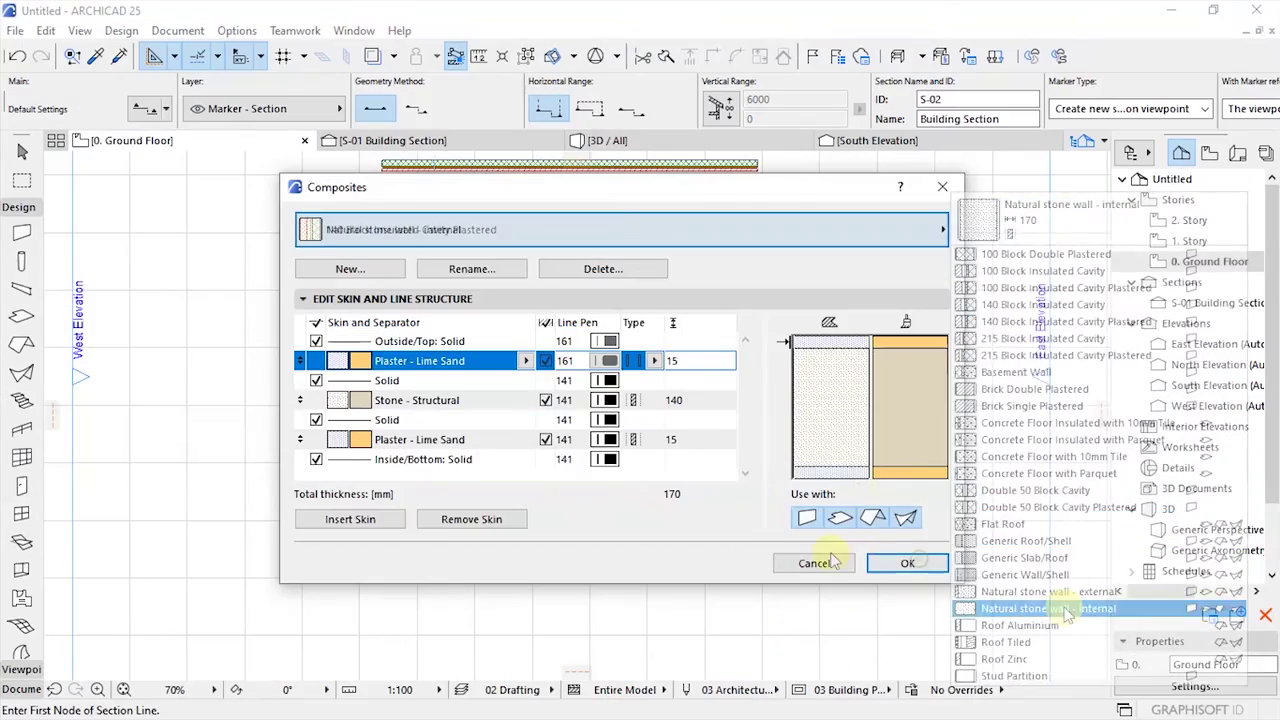
{"action": "left_click", "coordinate": [877, 529]}
{"action": "left_click", "coordinate": [565, 438]}
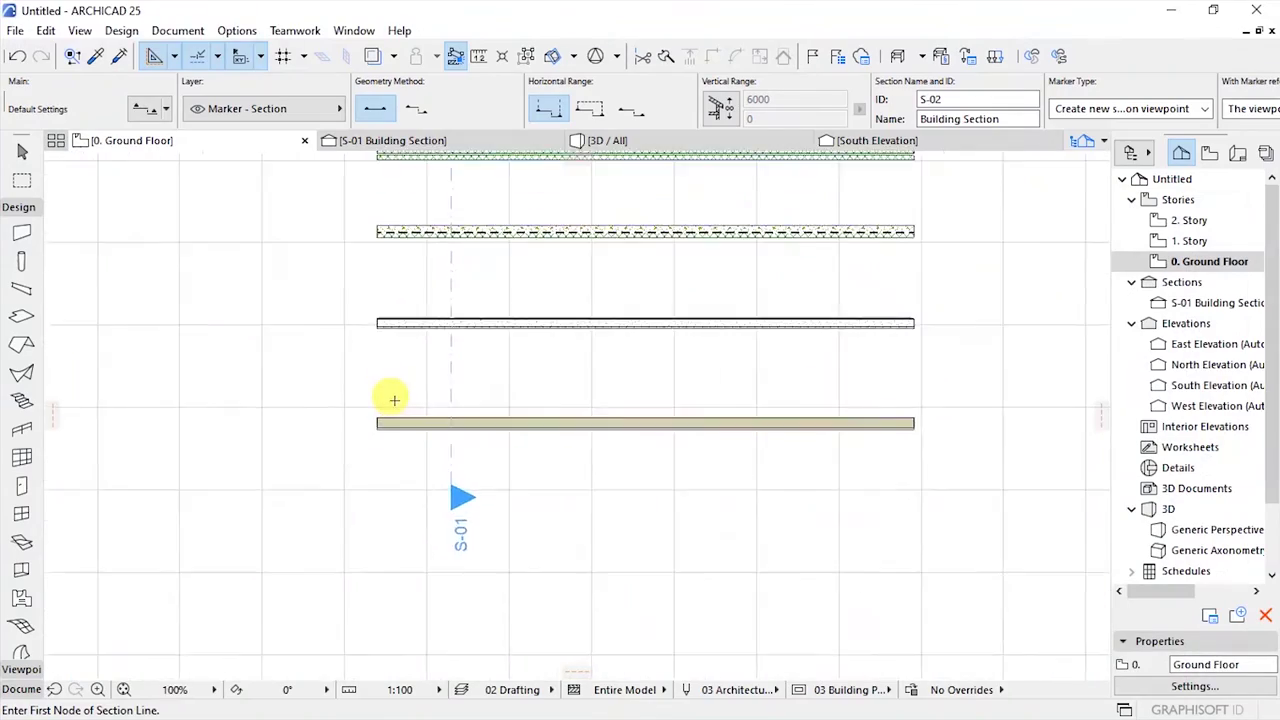
- Change the composite of the lowest wall on the floor plan to Natural stone wall - internal and inspect its layers
{"action": "scroll", "coordinate": [394, 400], "scroll_direction": "up", "scroll_amount": 3}
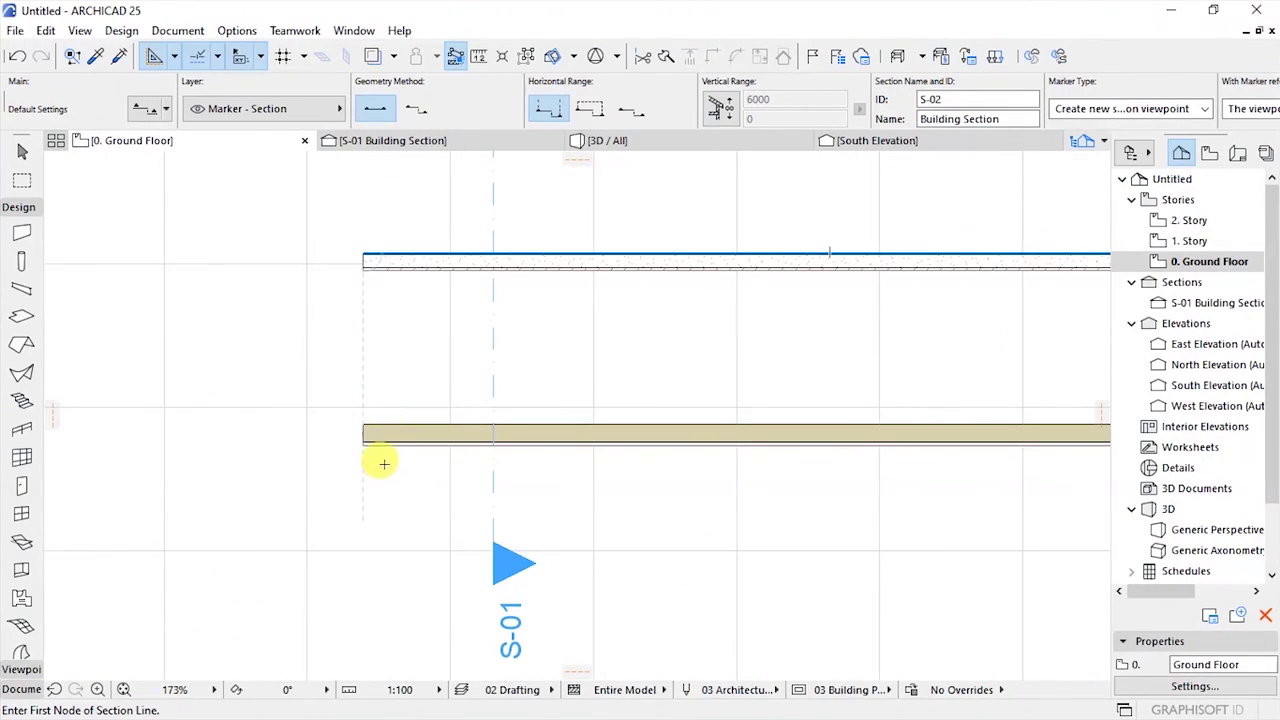
{"action": "left_click", "coordinate": [370, 436], "text": "shift"}
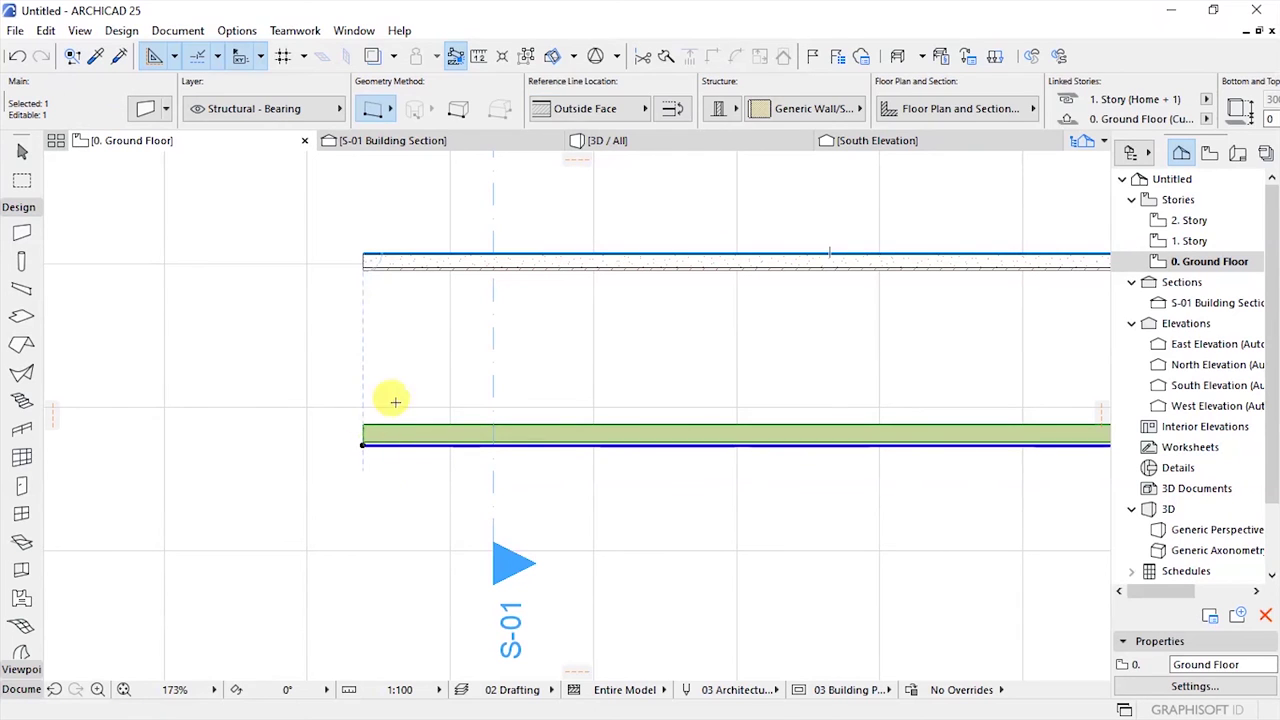
{"action": "double_click", "coordinate": [405, 276]}
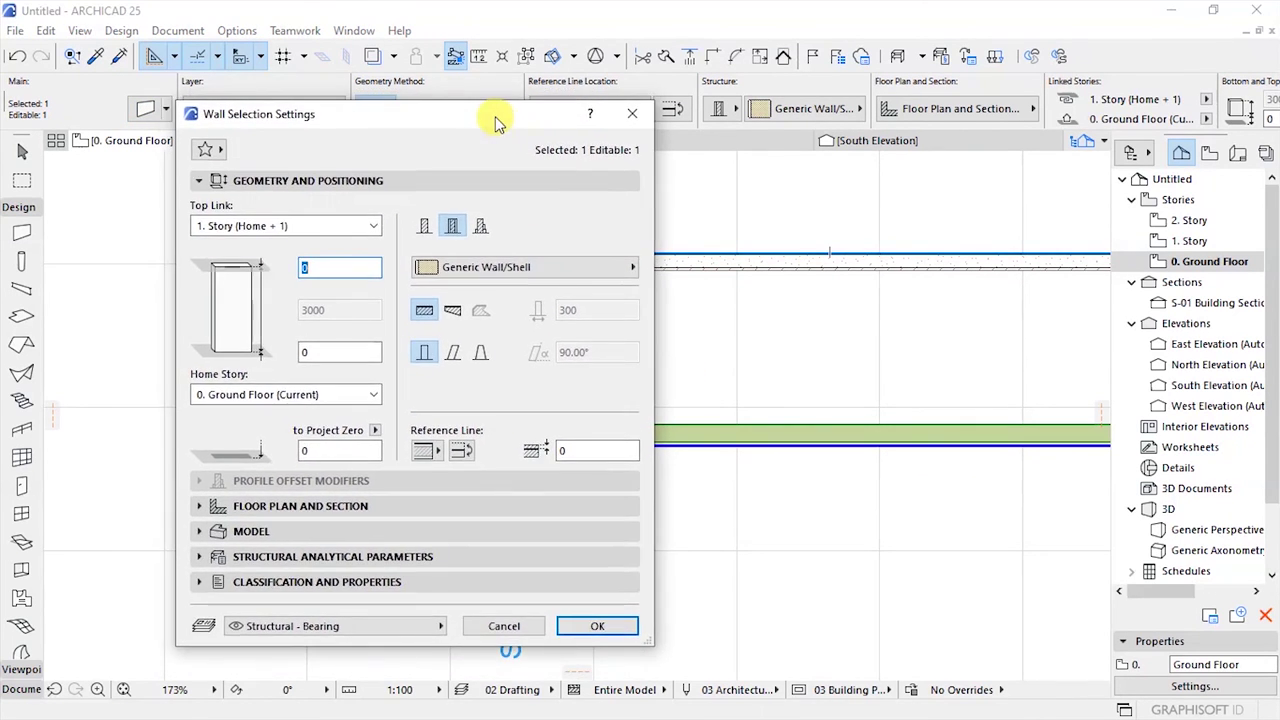
{"action": "left_click", "coordinate": [632, 114]}
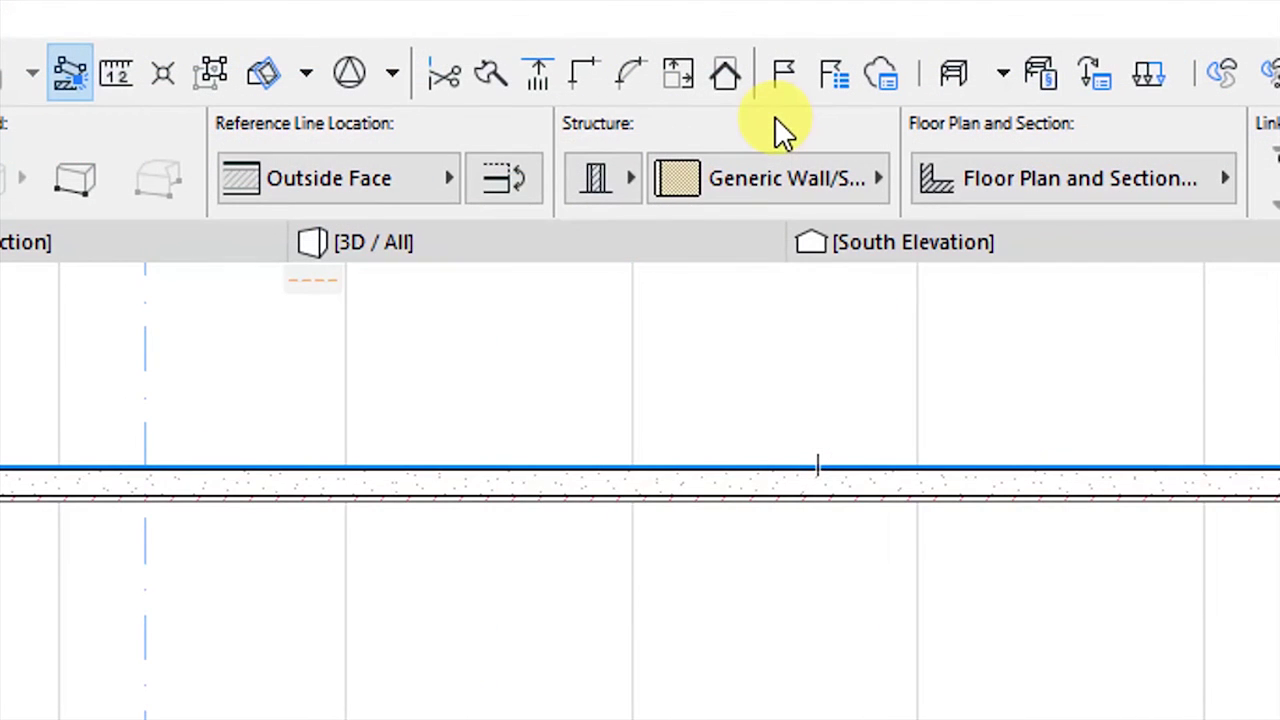
{"action": "left_click", "coordinate": [876, 178]}
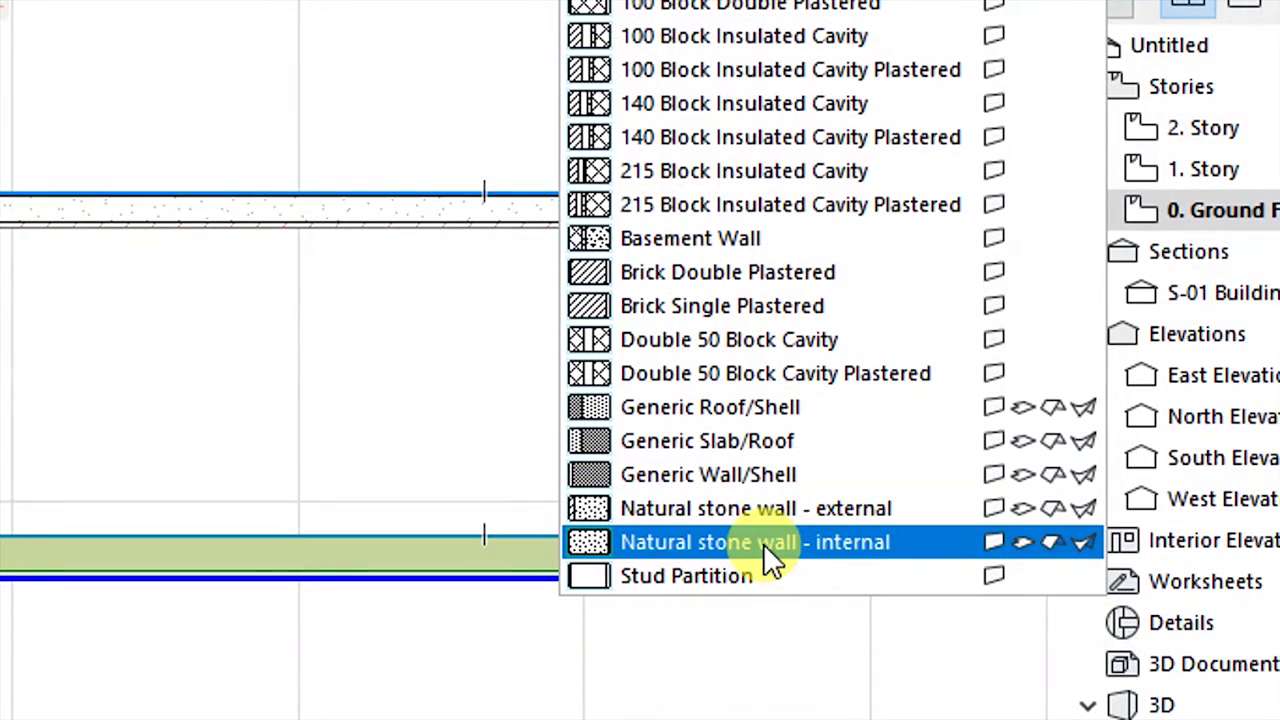
{"action": "left_click", "coordinate": [763, 543]}
{"action": "scroll", "coordinate": [187, 561], "scroll_direction": "up", "scroll_amount": 5}
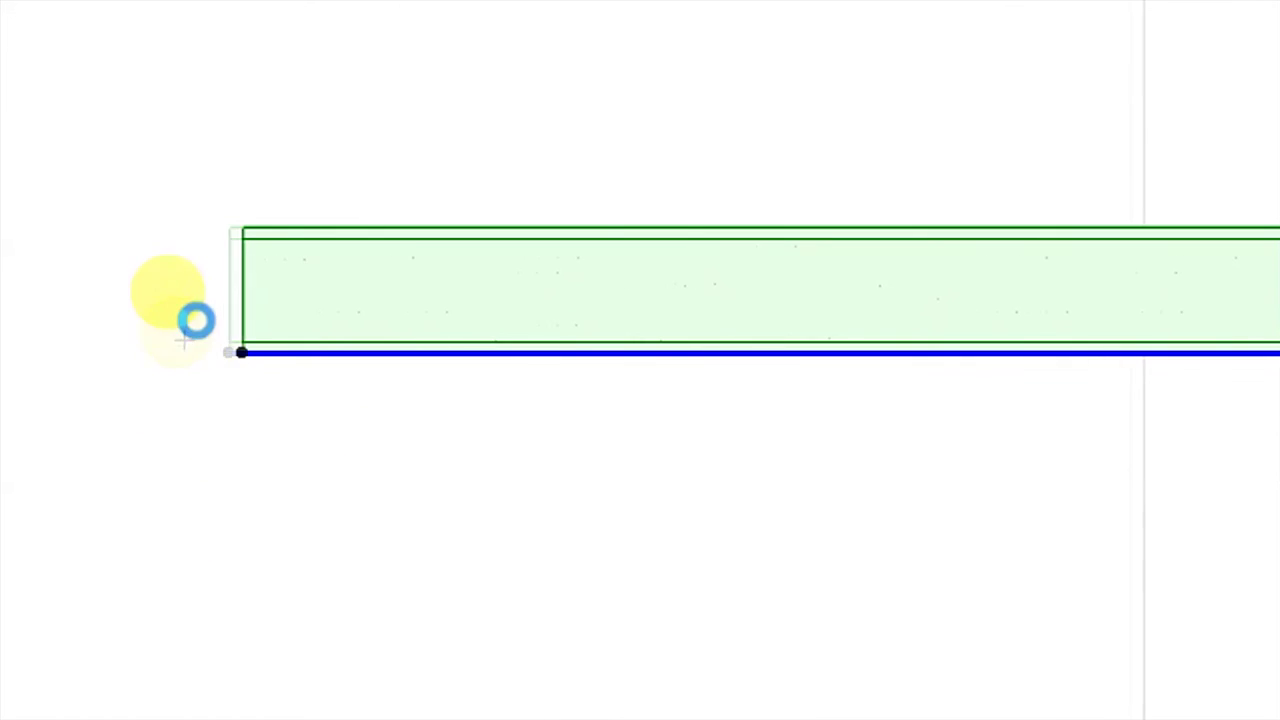
{"action": "scroll", "coordinate": [214, 260], "scroll_direction": "up", "scroll_amount": 3}
{"action": "scroll", "coordinate": [396, 216], "scroll_direction": "up", "scroll_amount": 2}
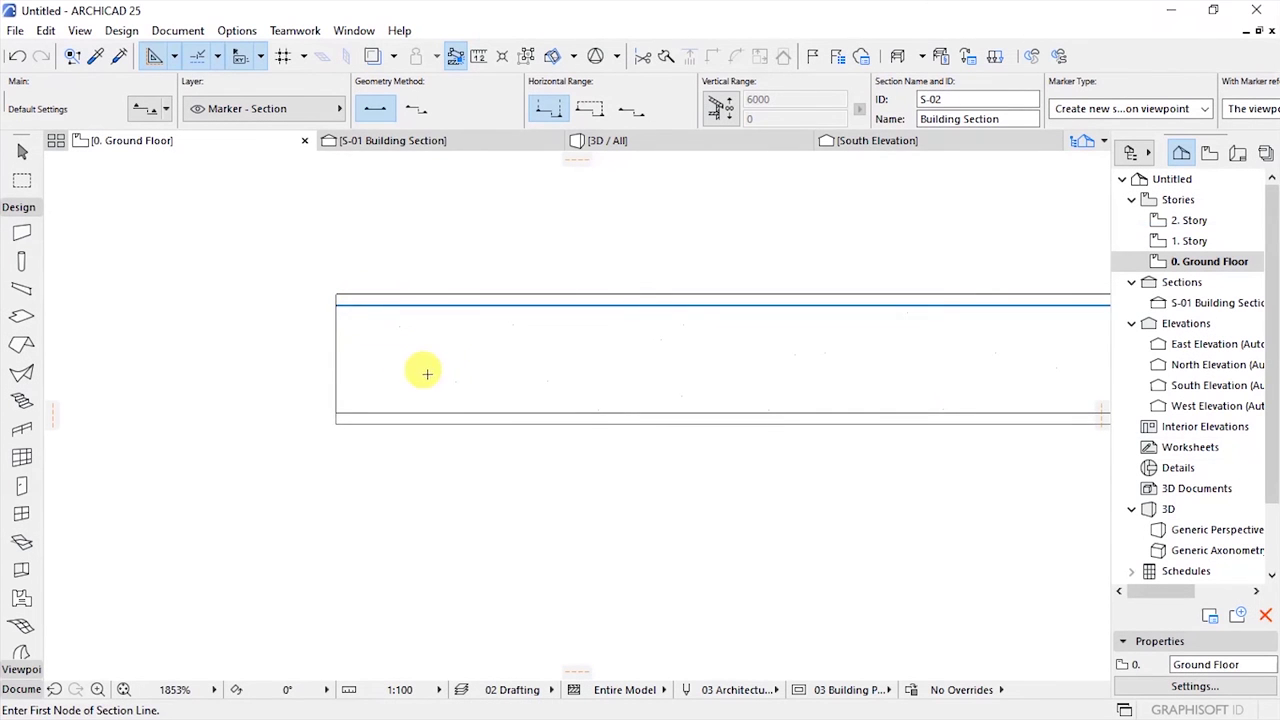
- In the S-01 Building Section, draw a rectangular 25 % cut fill across the stone core of the internal natural stone wall
{"action": "scroll", "coordinate": [414, 374], "scroll_direction": "down", "scroll_amount": 5}
{"action": "left_click", "coordinate": [403, 142]}
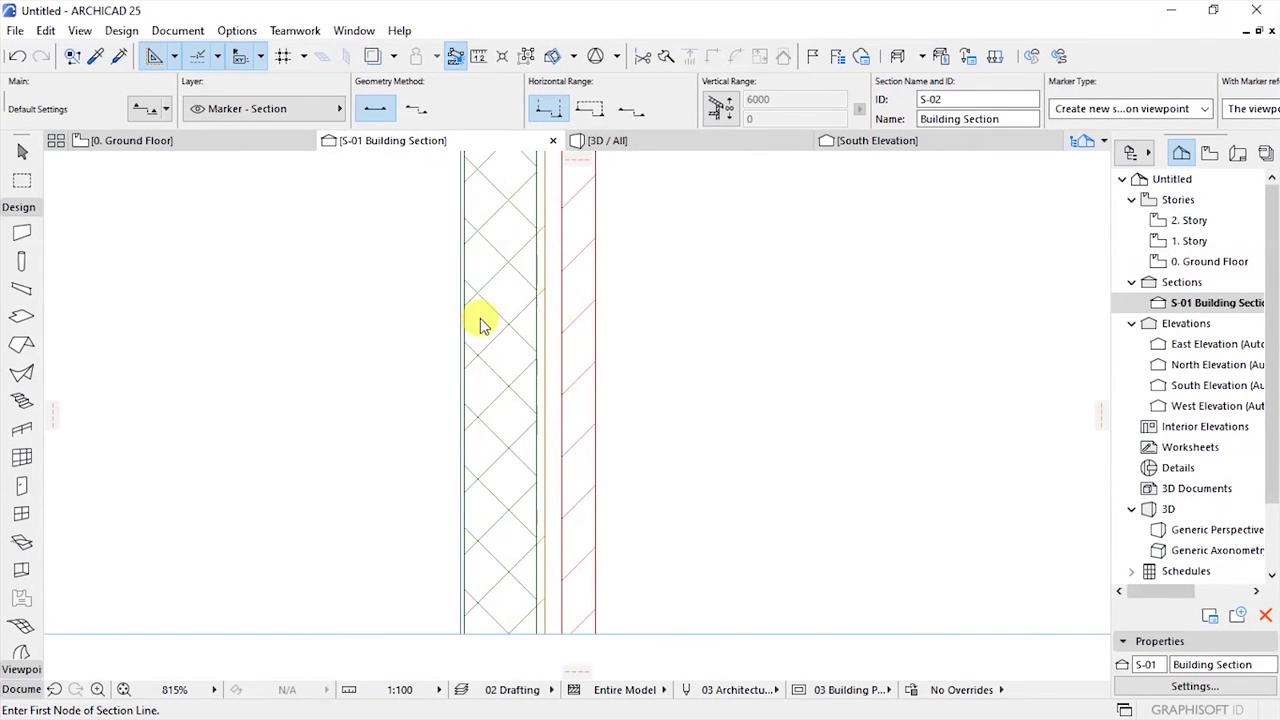
{"action": "scroll", "coordinate": [510, 372], "scroll_direction": "down", "scroll_amount": 8}
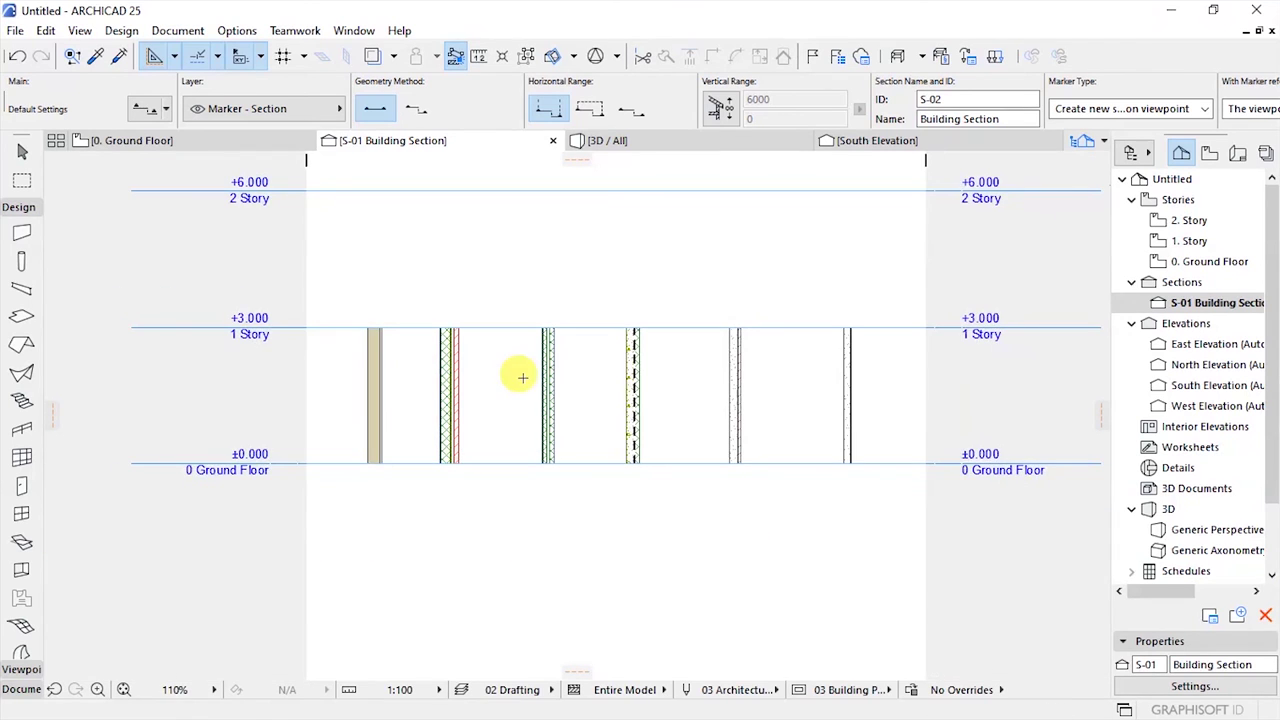
{"action": "scroll", "coordinate": [365, 375], "scroll_direction": "down", "scroll_amount": 3}
{"action": "scroll", "coordinate": [620, 385], "scroll_direction": "up", "scroll_amount": 5}
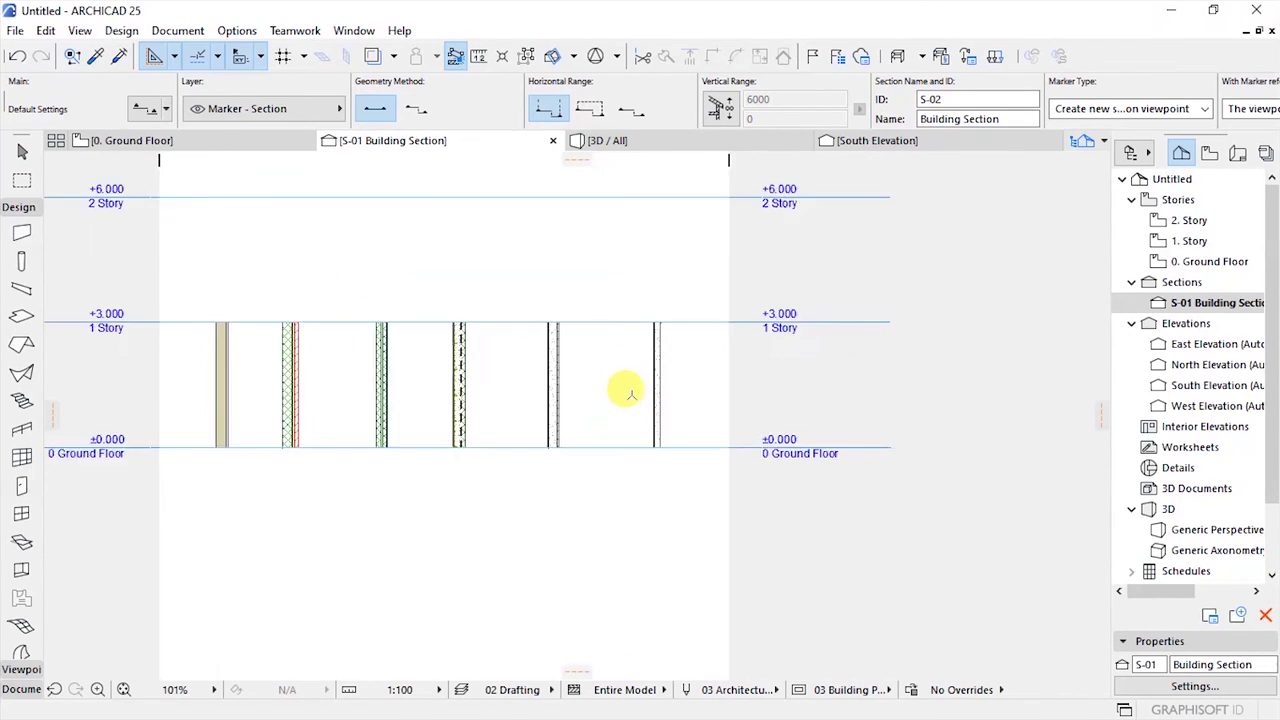
{"action": "scroll", "coordinate": [727, 507], "scroll_direction": "up", "scroll_amount": 3}
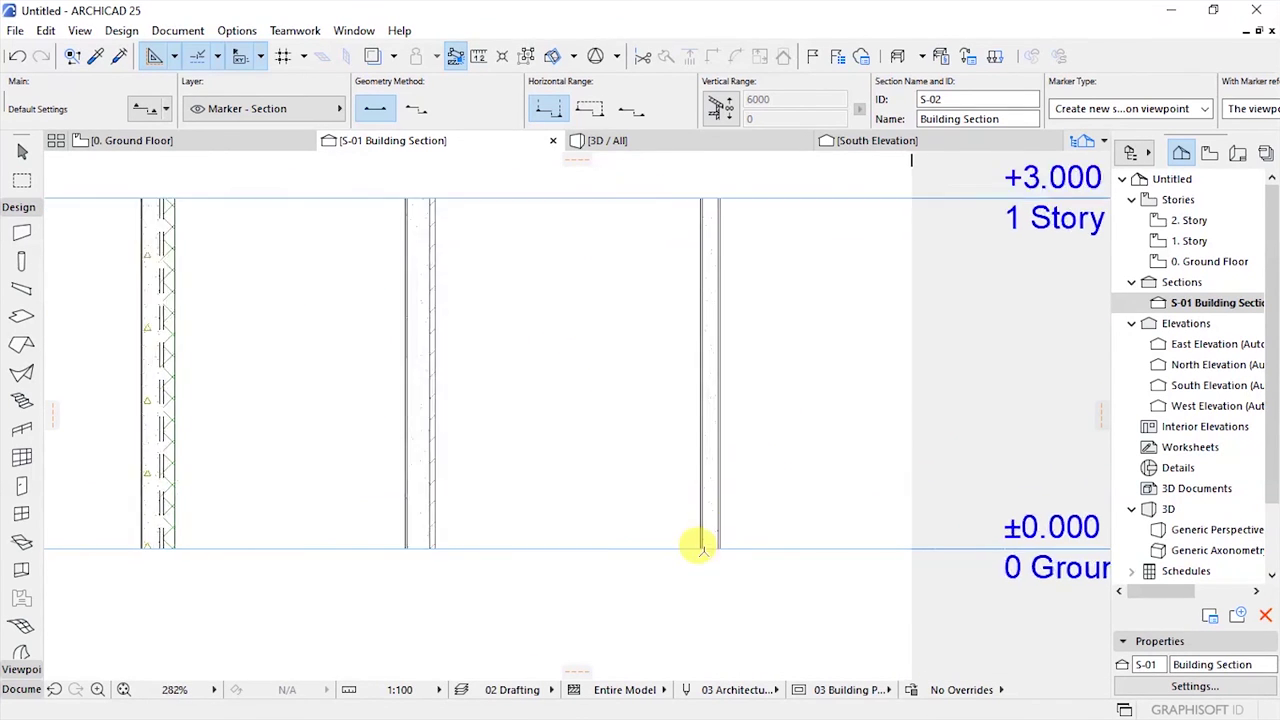
{"action": "scroll", "coordinate": [729, 508], "scroll_direction": "up", "scroll_amount": 4}
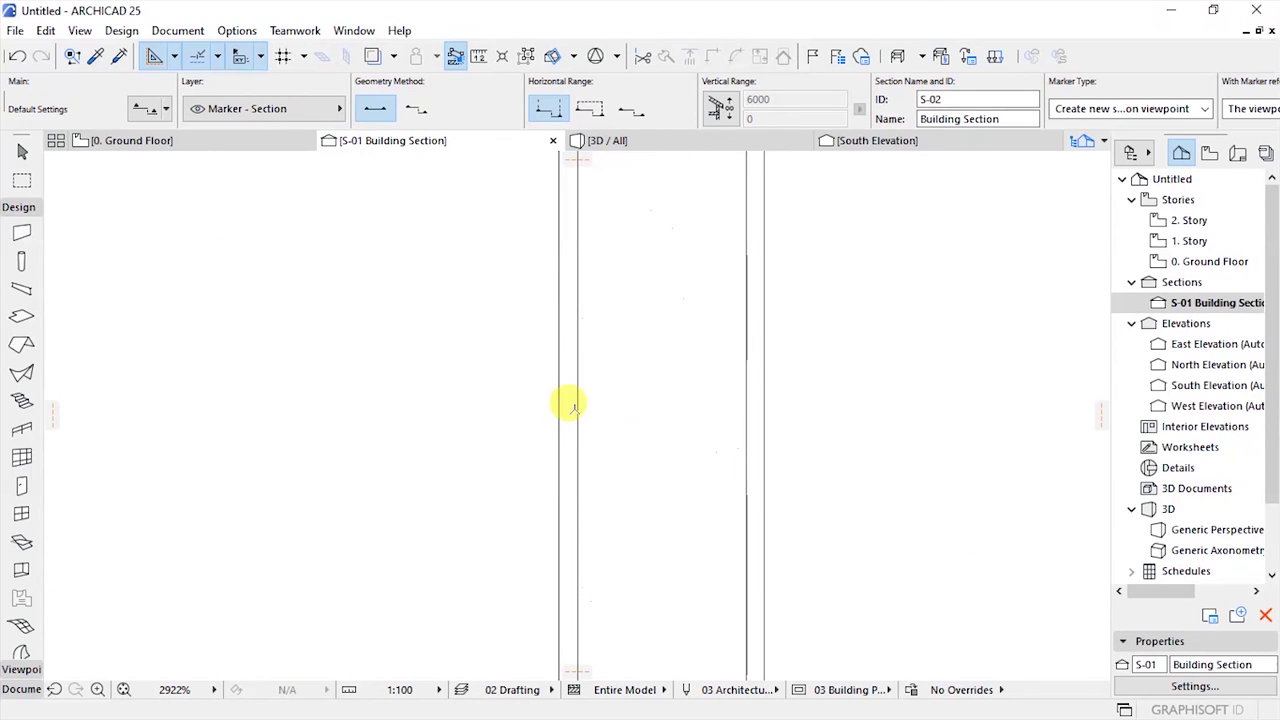
{"action": "left_click", "coordinate": [20, 207]}
{"action": "left_click", "coordinate": [21, 497]}
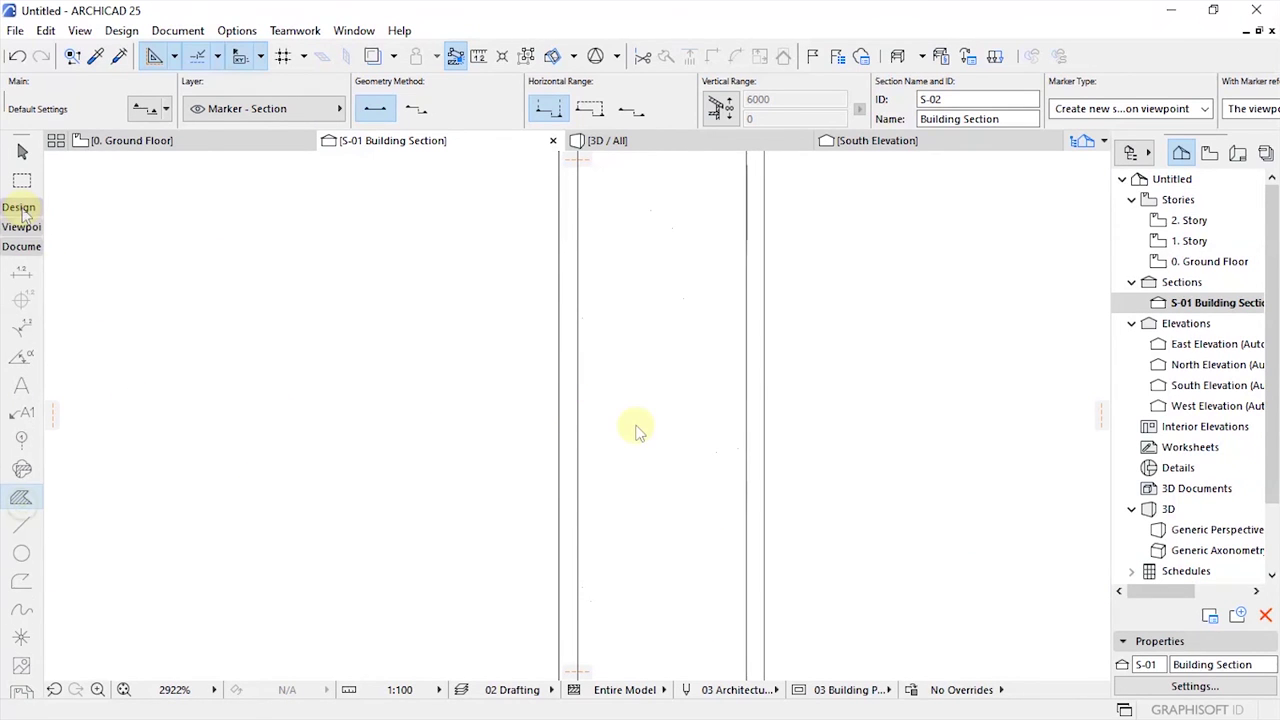
{"action": "left_click", "coordinate": [576, 363]}
{"action": "left_click", "coordinate": [746, 445]}
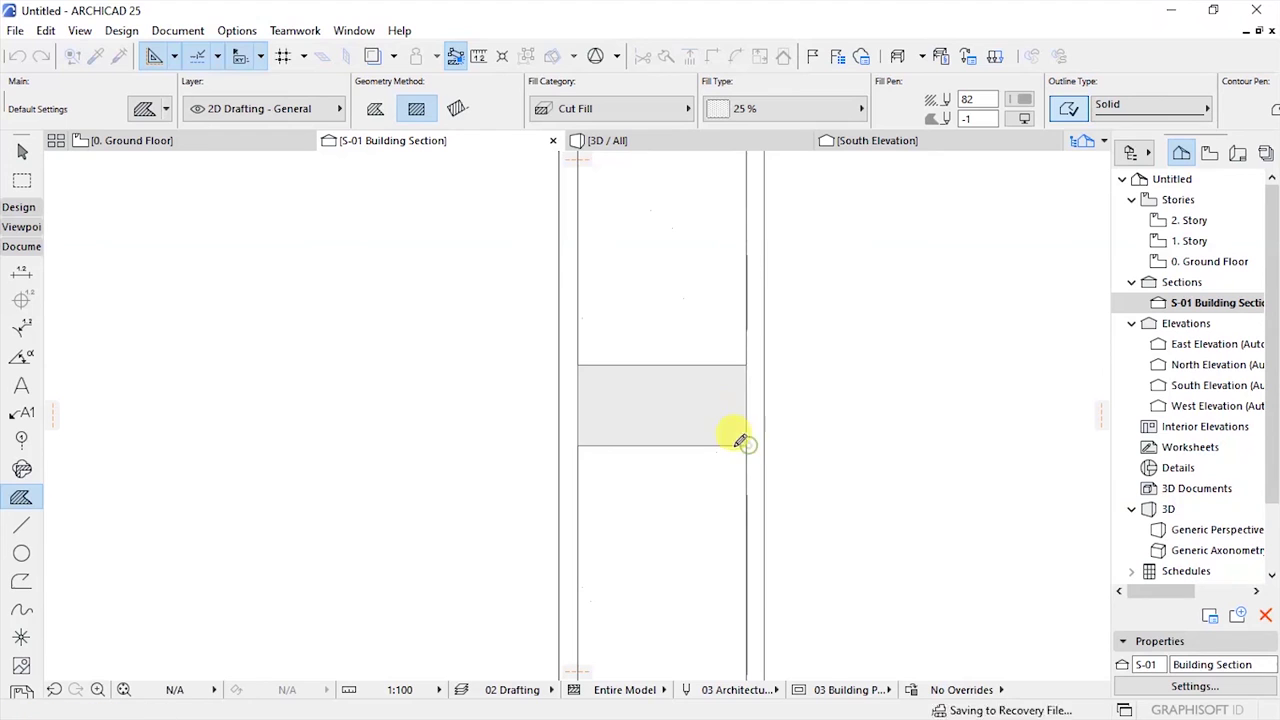
- Draw rectangular fills across both plaster layers of the internal natural stone wall, the first about 15 × 34 mm
{"action": "left_click", "coordinate": [746, 305]}
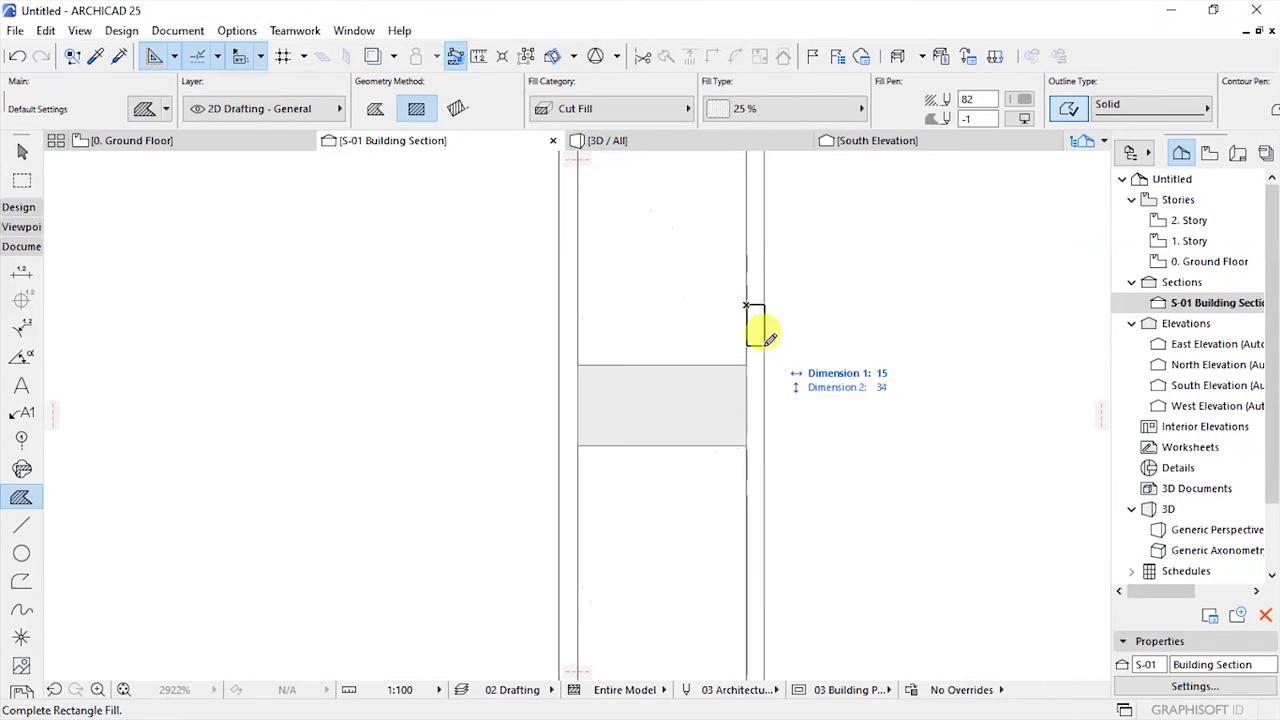
{"action": "left_click", "coordinate": [764, 345]}
{"action": "left_click", "coordinate": [559, 315]}
{"action": "left_click", "coordinate": [577, 353]}
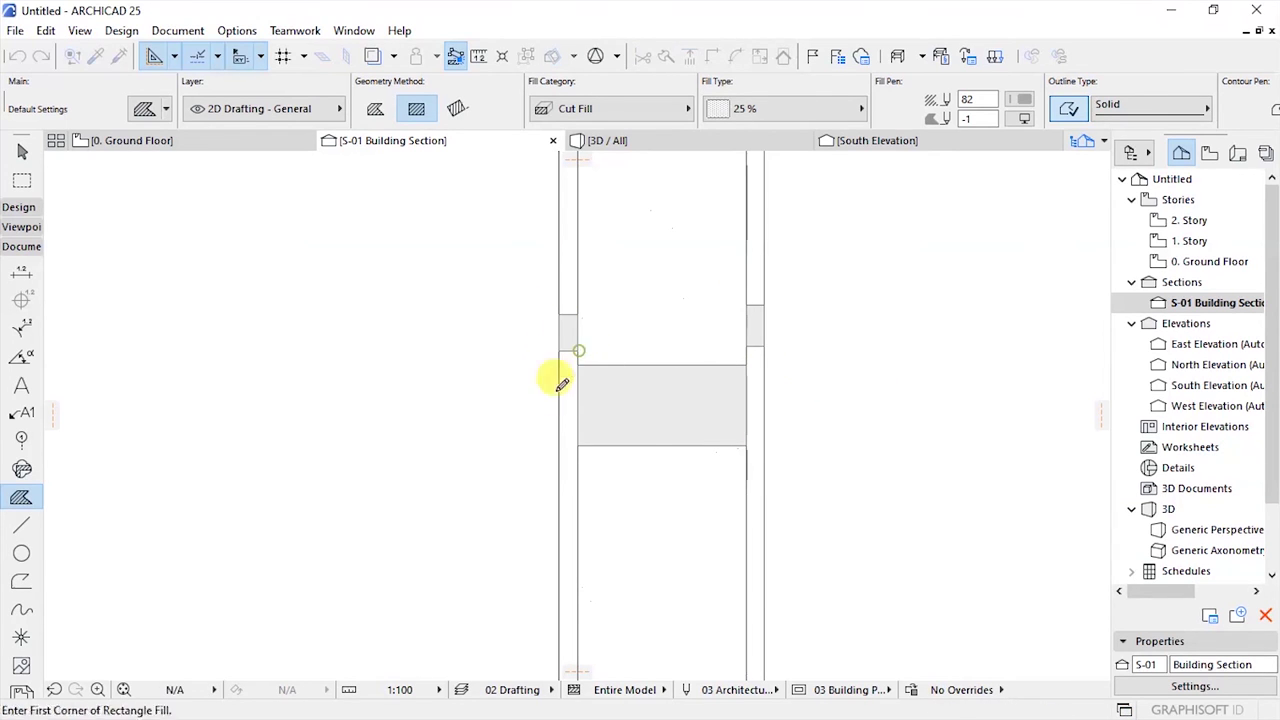
- Draw rectangular fills across the brick, stone and plaster layers of the external natural stone wall in the section
{"action": "scroll", "coordinate": [864, 400], "scroll_direction": "down", "scroll_amount": 5}
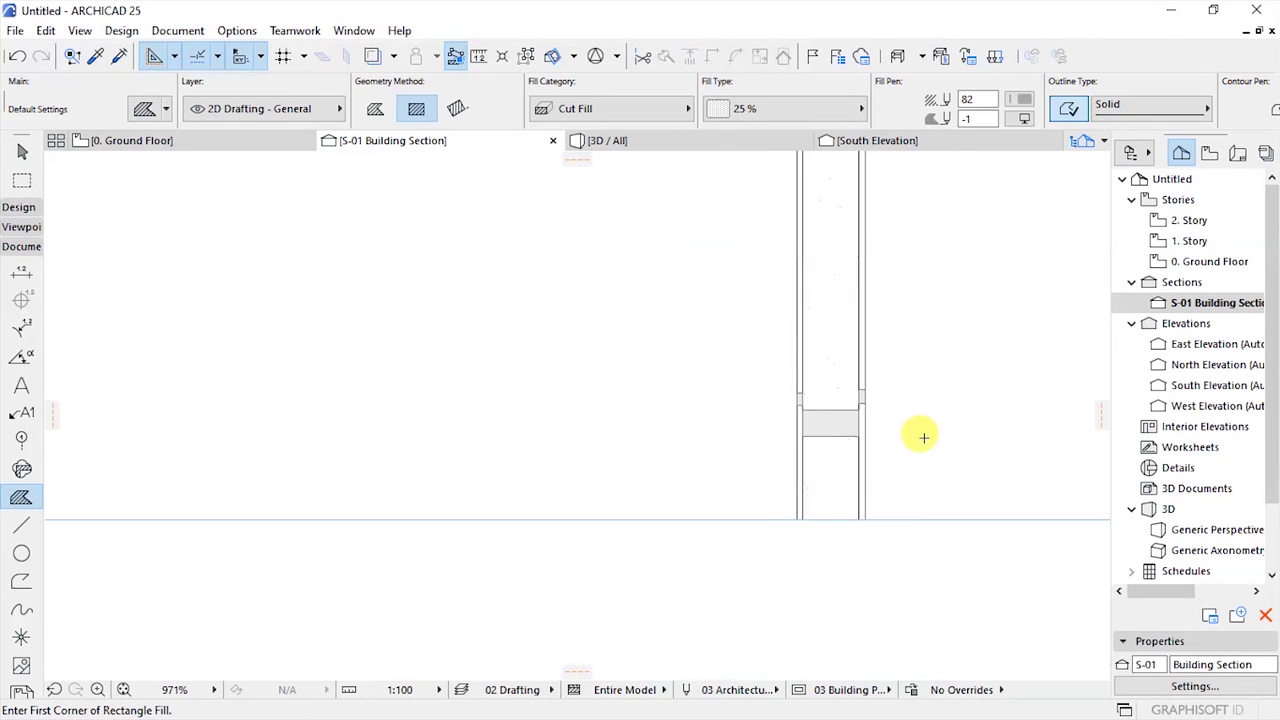
{"action": "scroll", "coordinate": [400, 357], "scroll_direction": "up", "scroll_amount": 3}
{"action": "scroll", "coordinate": [611, 374], "scroll_direction": "up", "scroll_amount": 2}
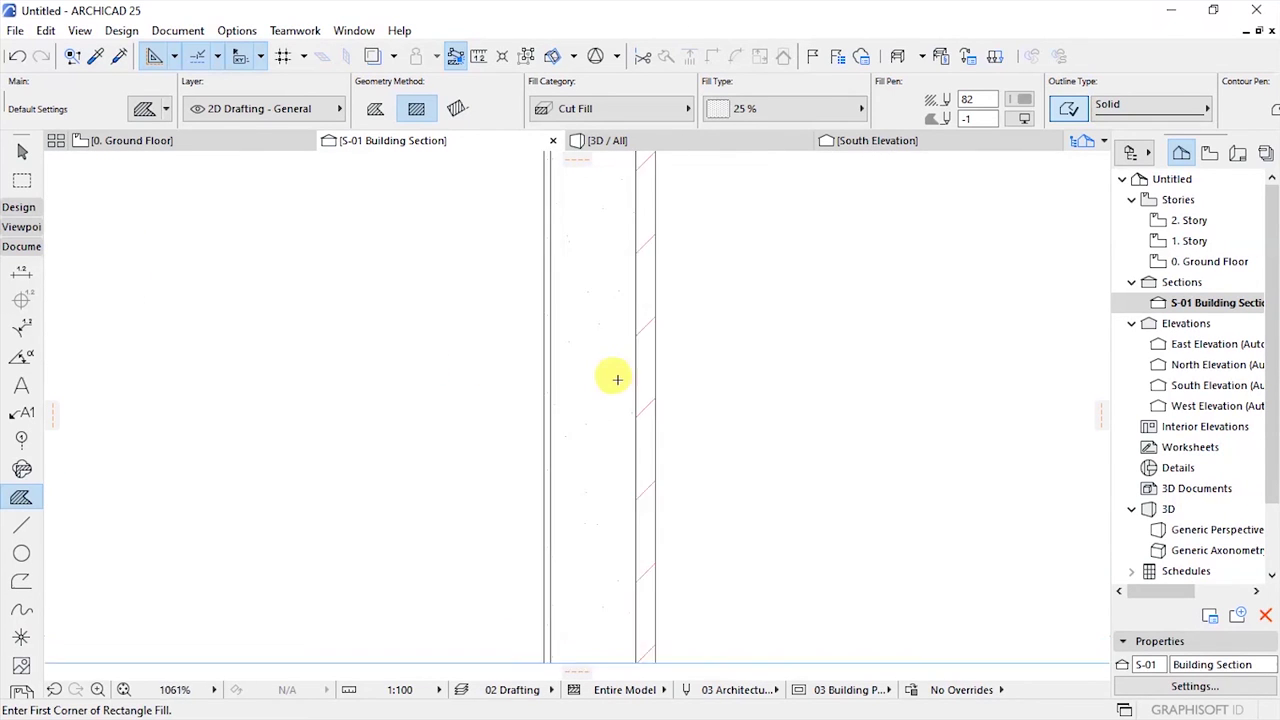
{"action": "left_click", "coordinate": [641, 337]}
{"action": "left_click", "coordinate": [667, 427]}
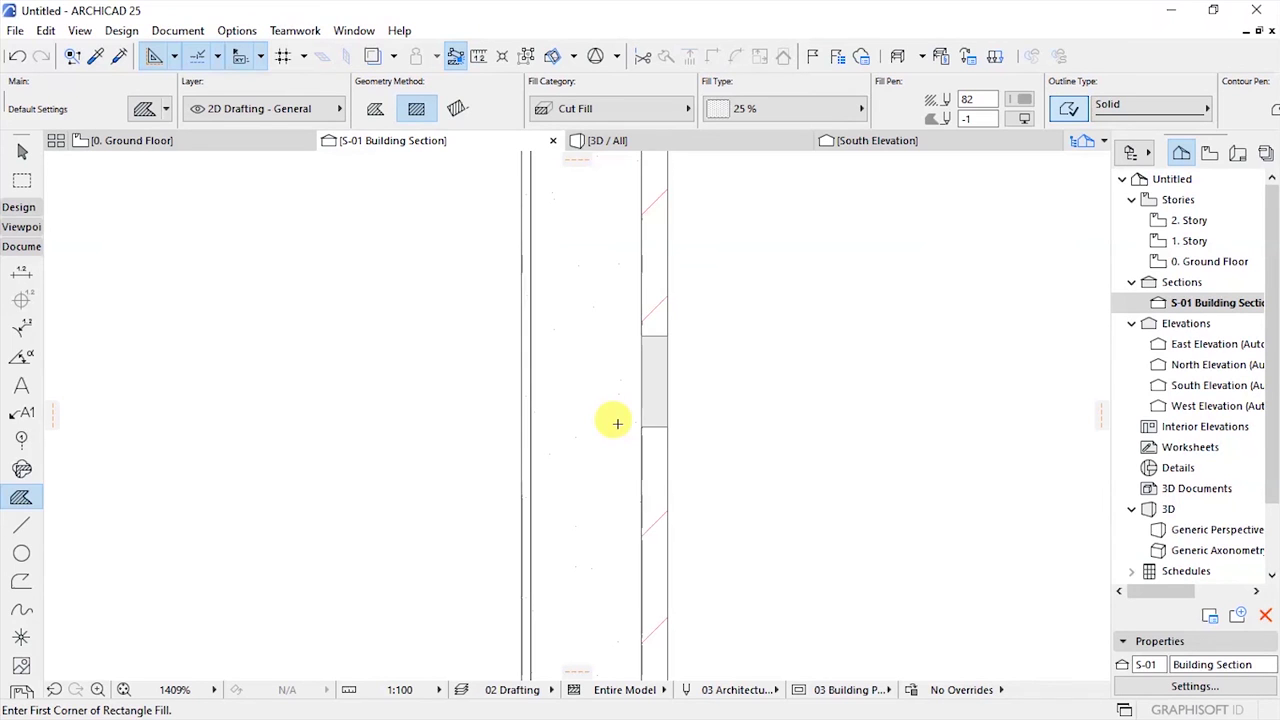
{"action": "left_click", "coordinate": [528, 337]}
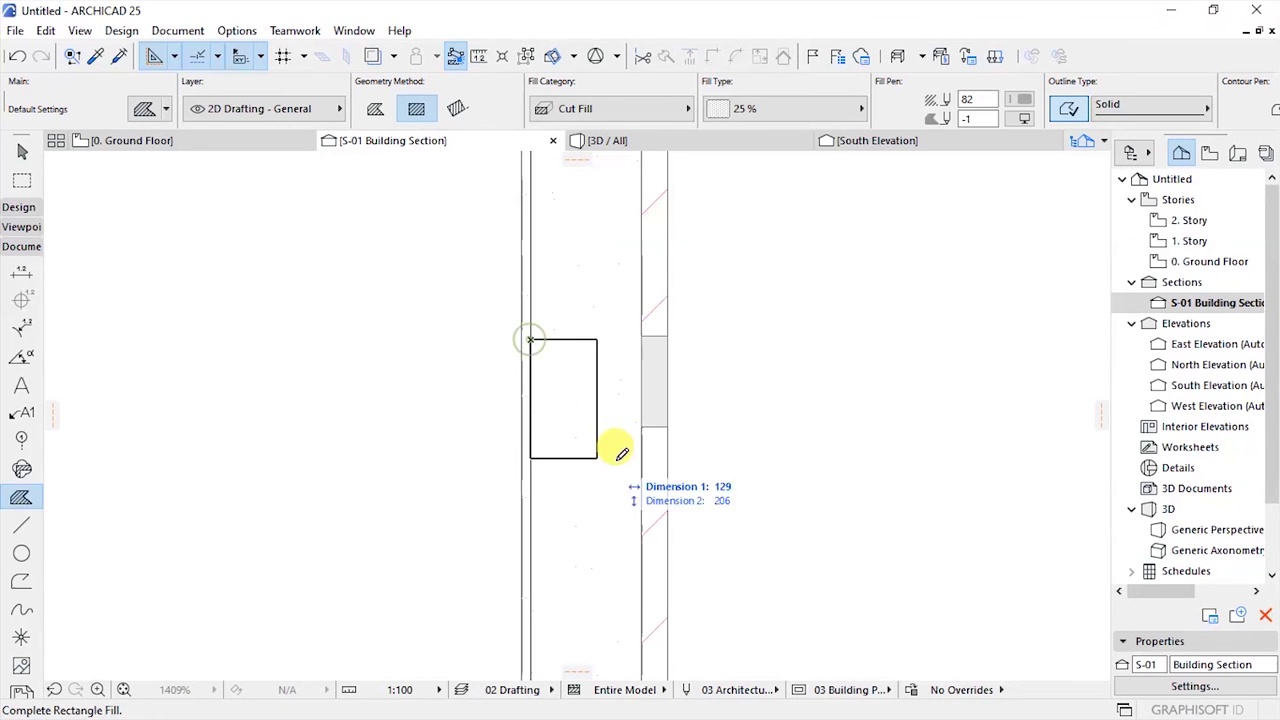
{"action": "left_click", "coordinate": [641, 465]}
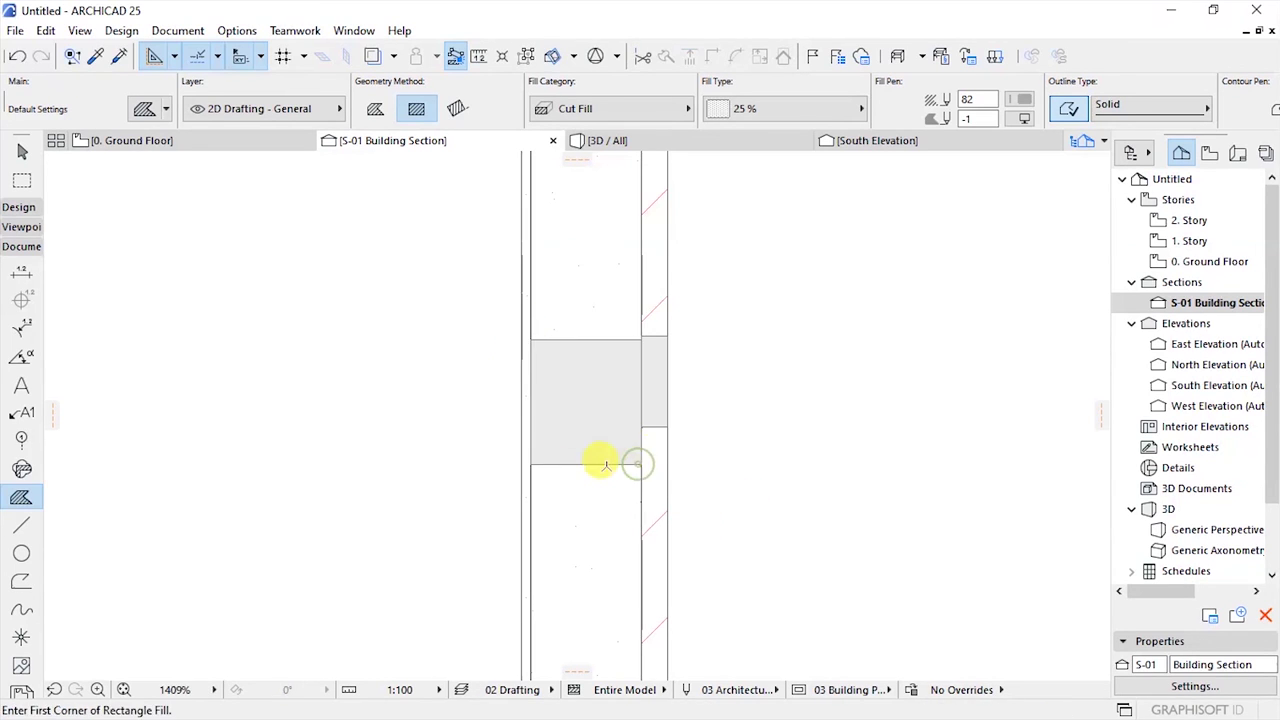
{"action": "left_click", "coordinate": [519, 518]}
{"action": "left_click", "coordinate": [523, 586]}
- Review the walls in the building section, and orbit around them in 3D to examine the layers exposed at their ends
{"action": "scroll", "coordinate": [580, 490], "scroll_direction": "down", "scroll_amount": 5}
{"action": "scroll", "coordinate": [638, 520], "scroll_direction": "down", "scroll_amount": 4}
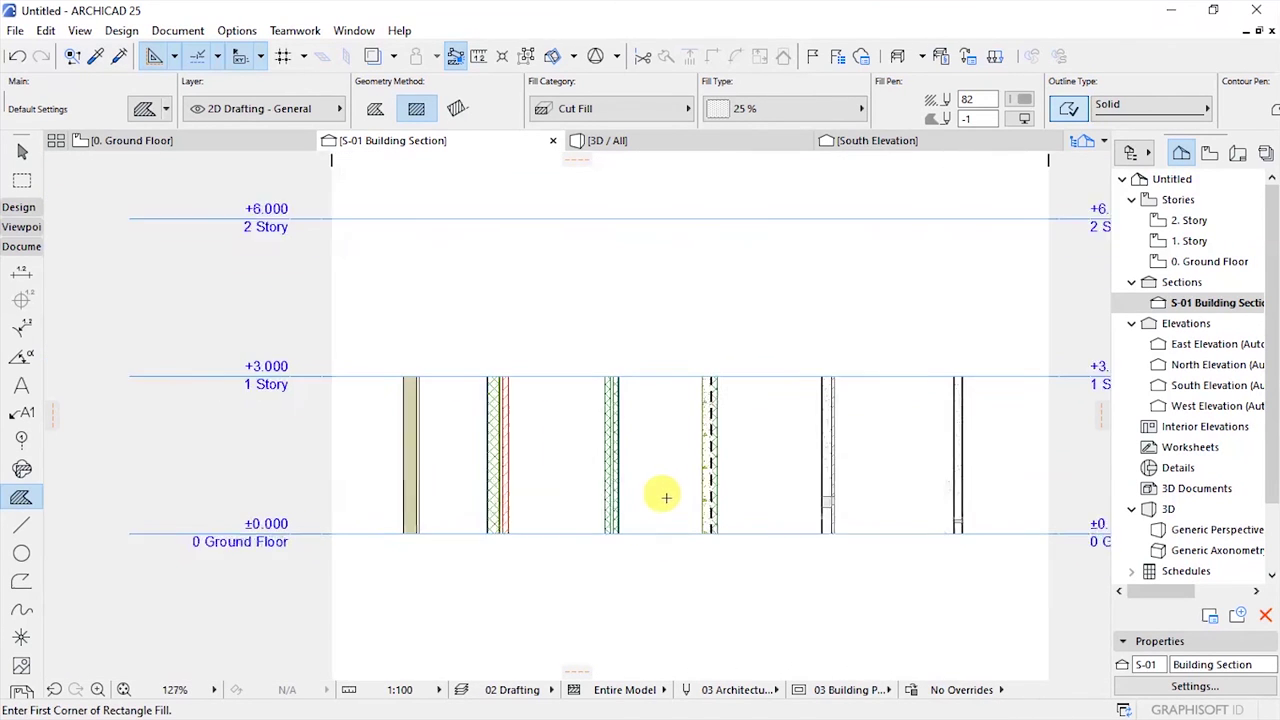
{"action": "scroll", "coordinate": [636, 447], "scroll_direction": "up", "scroll_amount": 2}
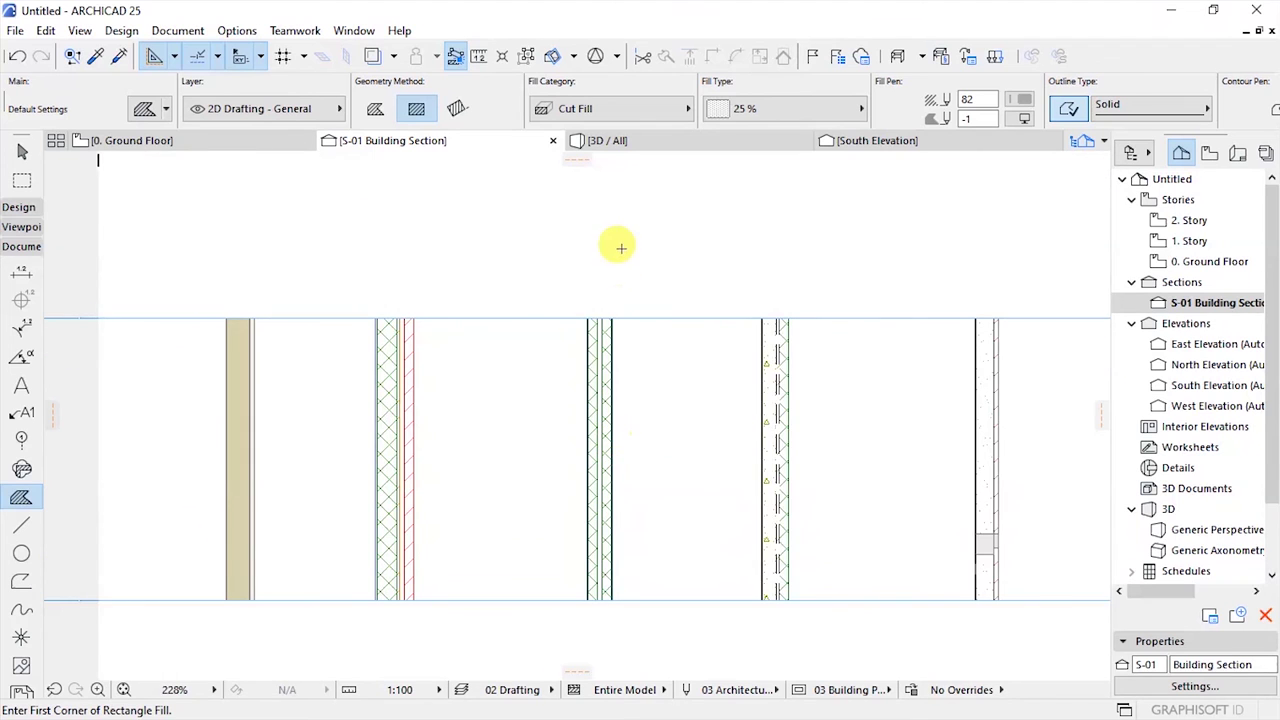
{"action": "left_click", "coordinate": [612, 141]}
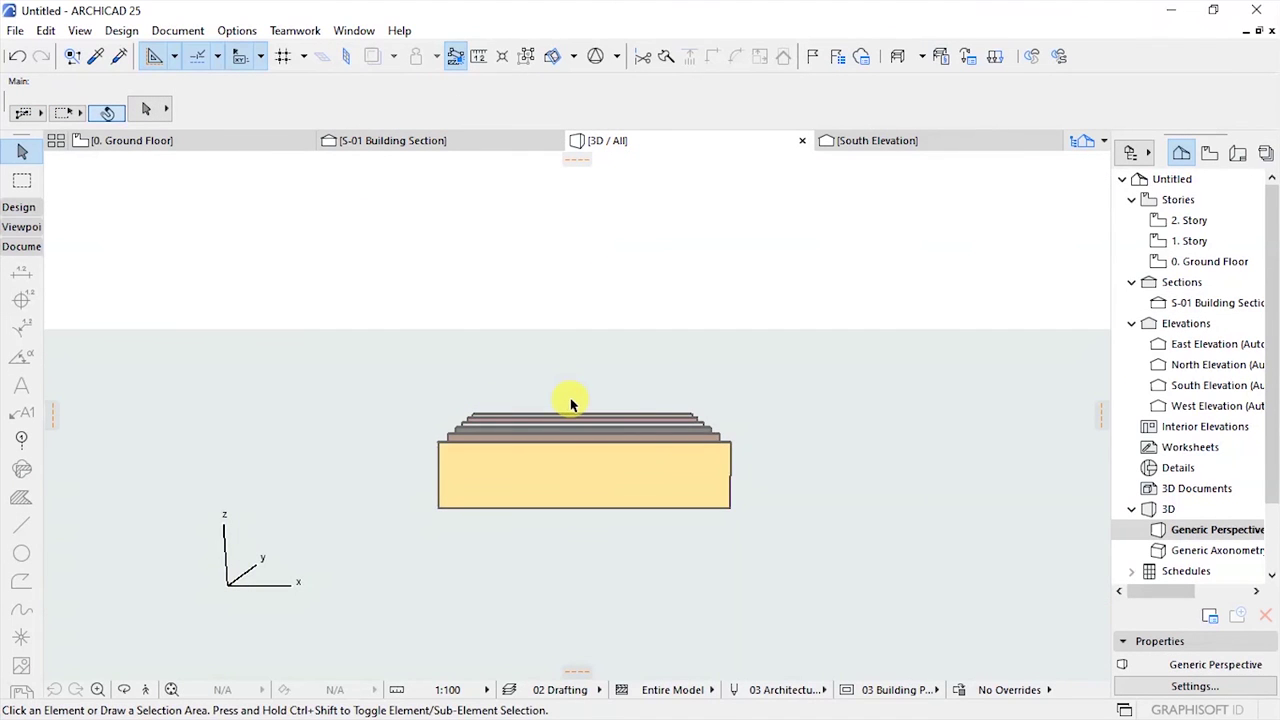
{"action": "key", "text": "o"}
{"action": "left_click_drag", "start_coordinate": [571, 400], "coordinate": [289, 543]}
{"action": "scroll", "coordinate": [323, 531], "scroll_direction": "up", "scroll_amount": 3}
{"action": "scroll", "coordinate": [363, 479], "scroll_direction": "up", "scroll_amount": 2}
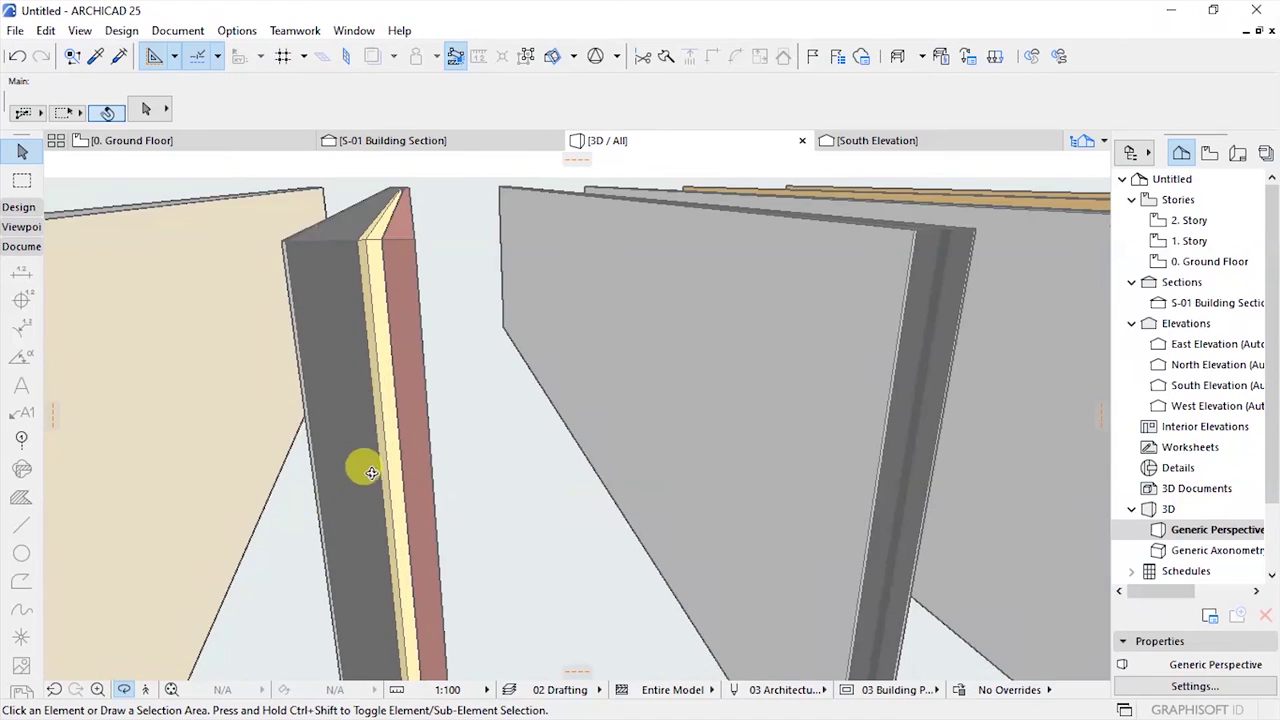
{"action": "scroll", "coordinate": [703, 420], "scroll_direction": "down", "scroll_amount": 2}
{"action": "left_click_drag", "start_coordinate": [528, 391], "coordinate": [470, 399]}
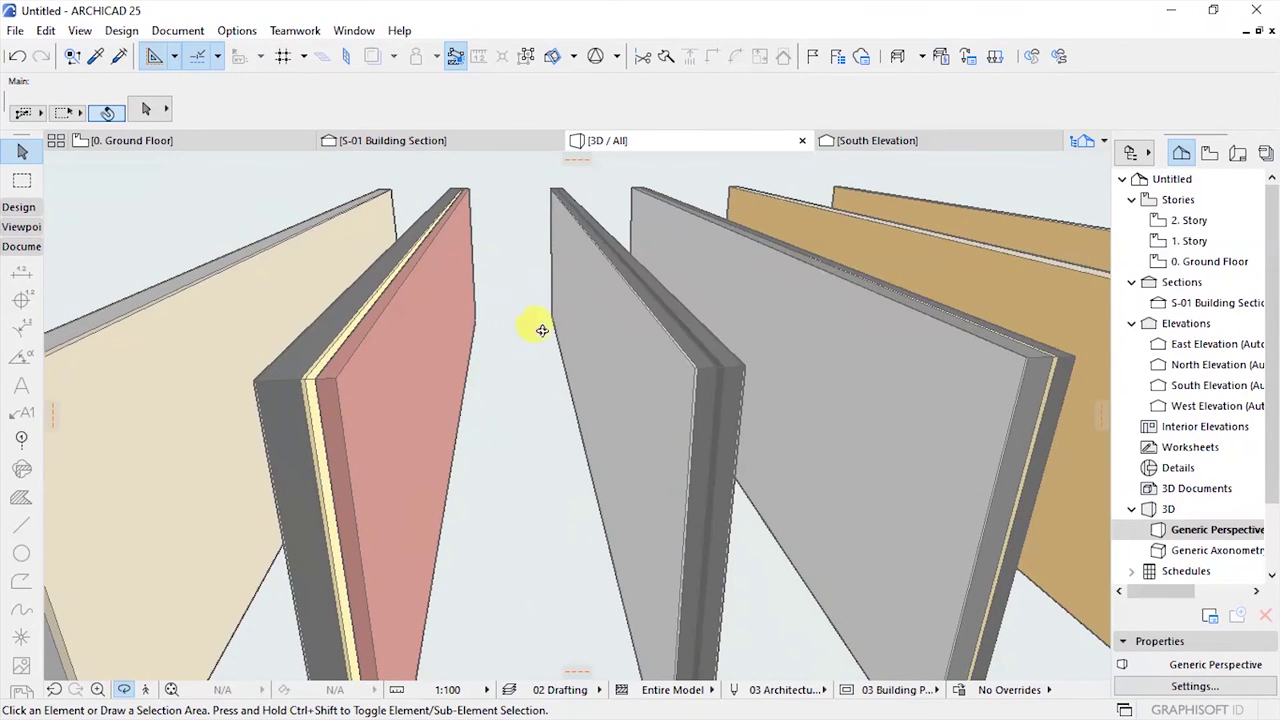
{"action": "scroll", "coordinate": [334, 443], "scroll_direction": "down", "scroll_amount": 2}
{"action": "scroll", "coordinate": [417, 420], "scroll_direction": "up", "scroll_amount": 4}
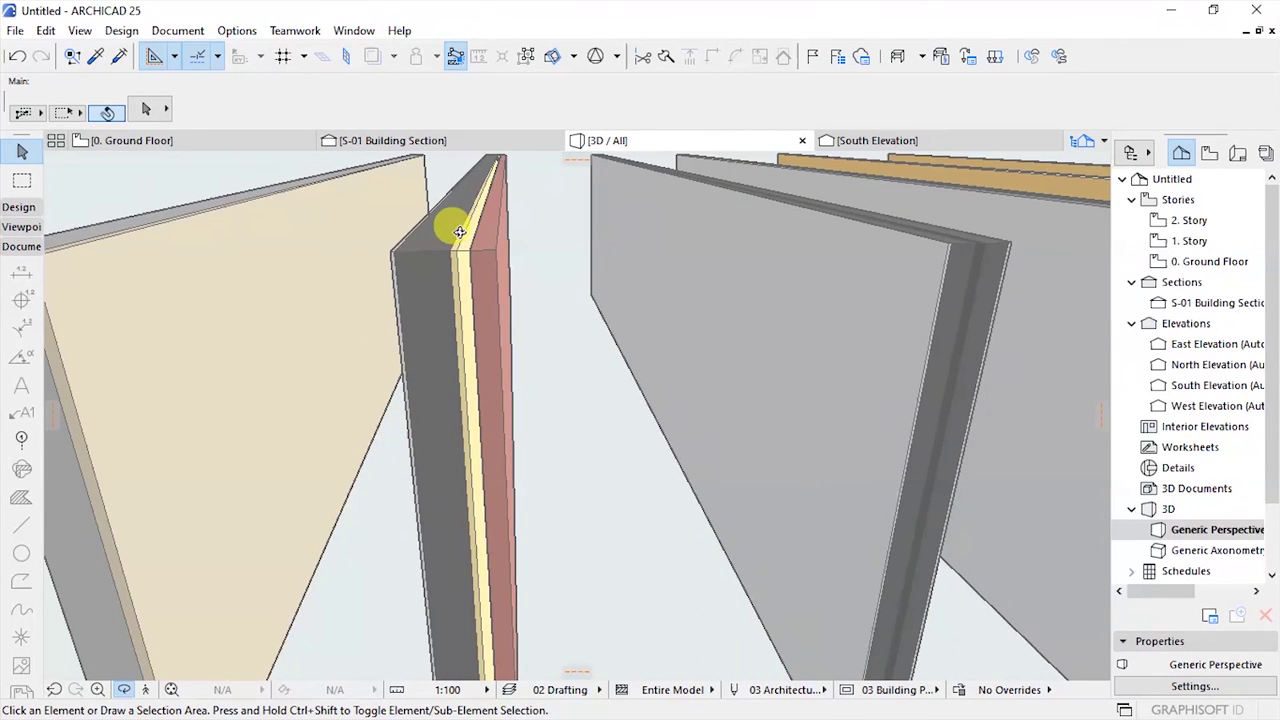
{"action": "left_click_drag", "start_coordinate": [428, 227], "coordinate": [474, 254]}
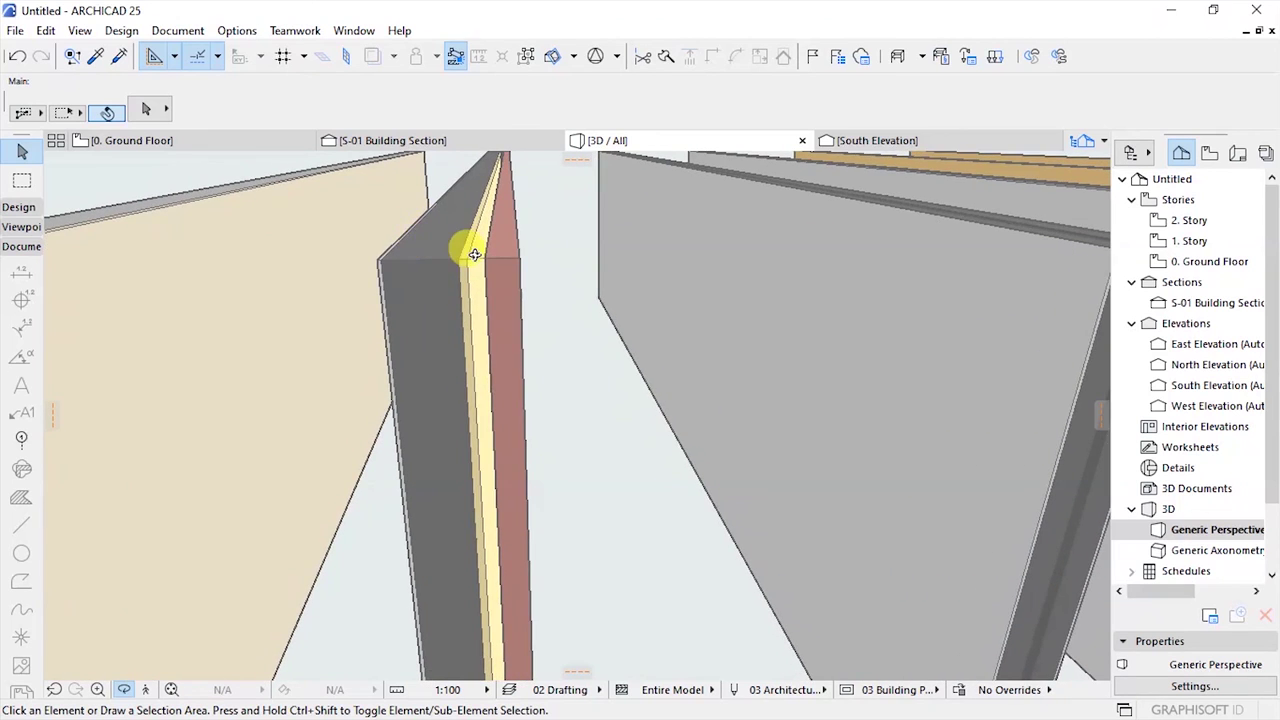
{"action": "left_click_drag", "start_coordinate": [383, 247], "coordinate": [523, 330]}
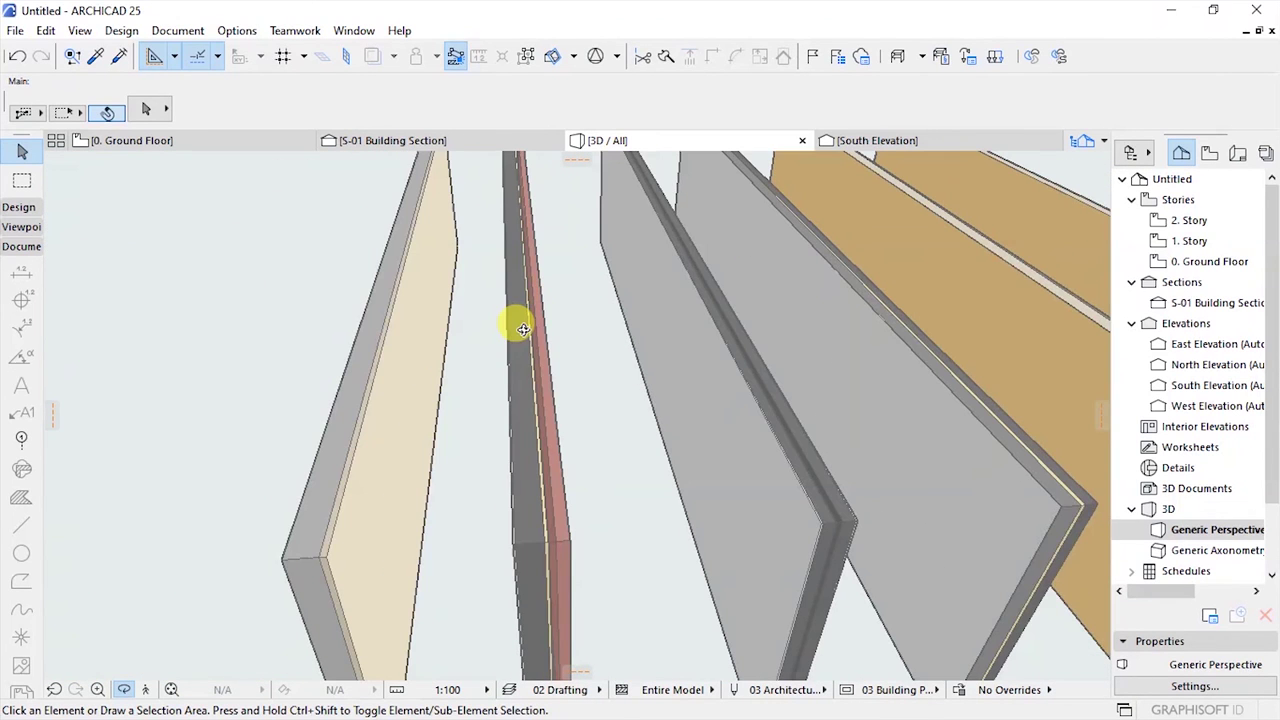
- Return to the Ground Floor plan and compare the layer patterns of the composite walls, overall and close up
{"action": "left_click", "coordinate": [187, 142]}
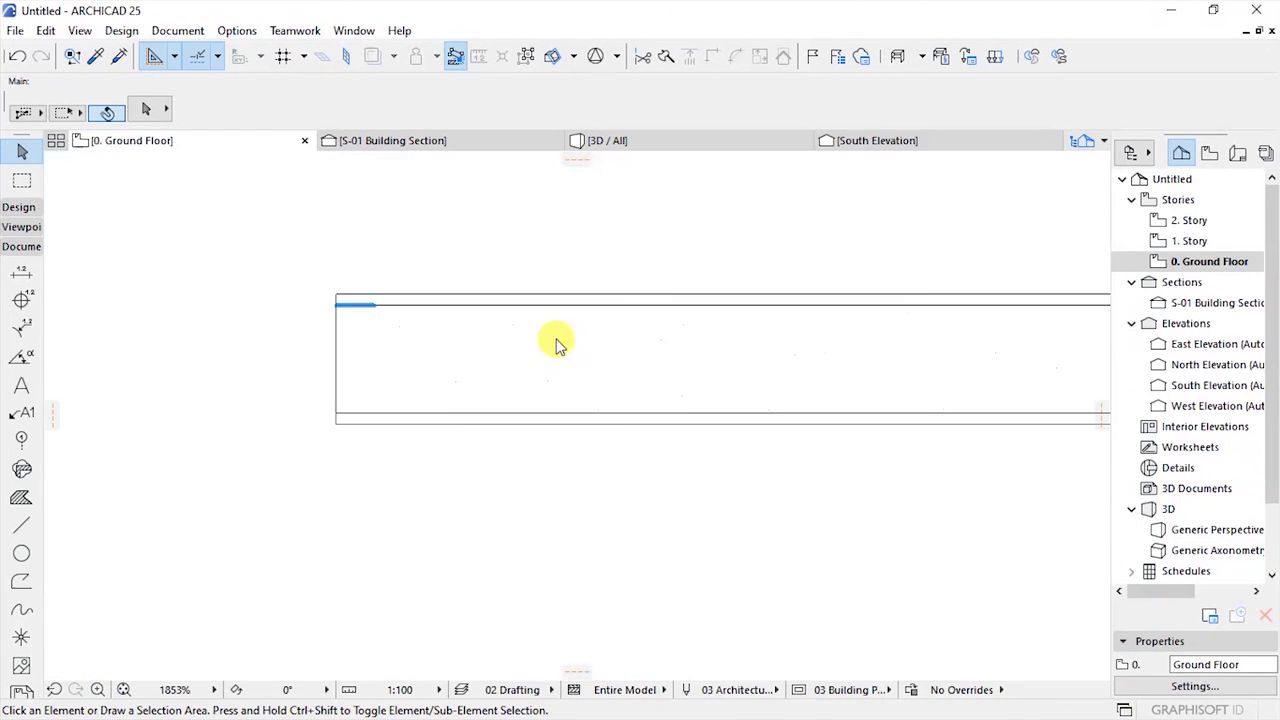
{"action": "scroll", "coordinate": [458, 573], "scroll_direction": "down", "scroll_amount": 6}
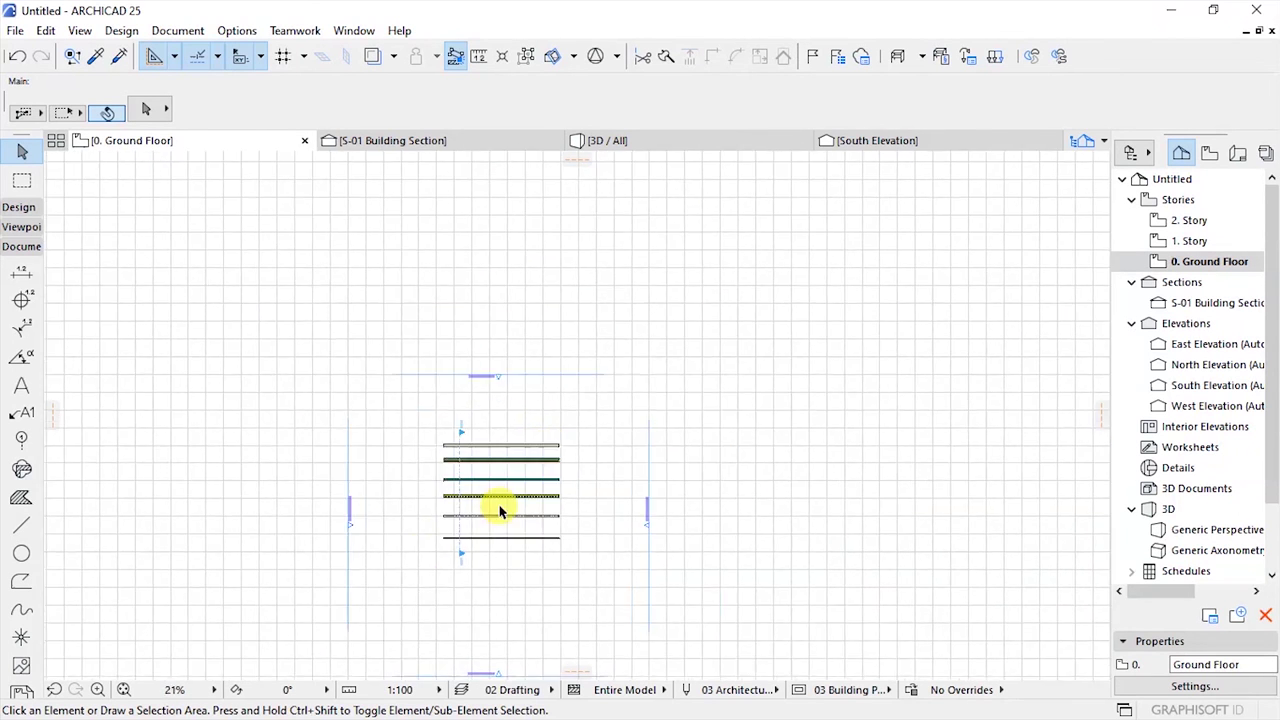
{"action": "scroll", "coordinate": [437, 528], "scroll_direction": "up", "scroll_amount": 5}
{"action": "scroll", "coordinate": [389, 533], "scroll_direction": "up", "scroll_amount": 5}
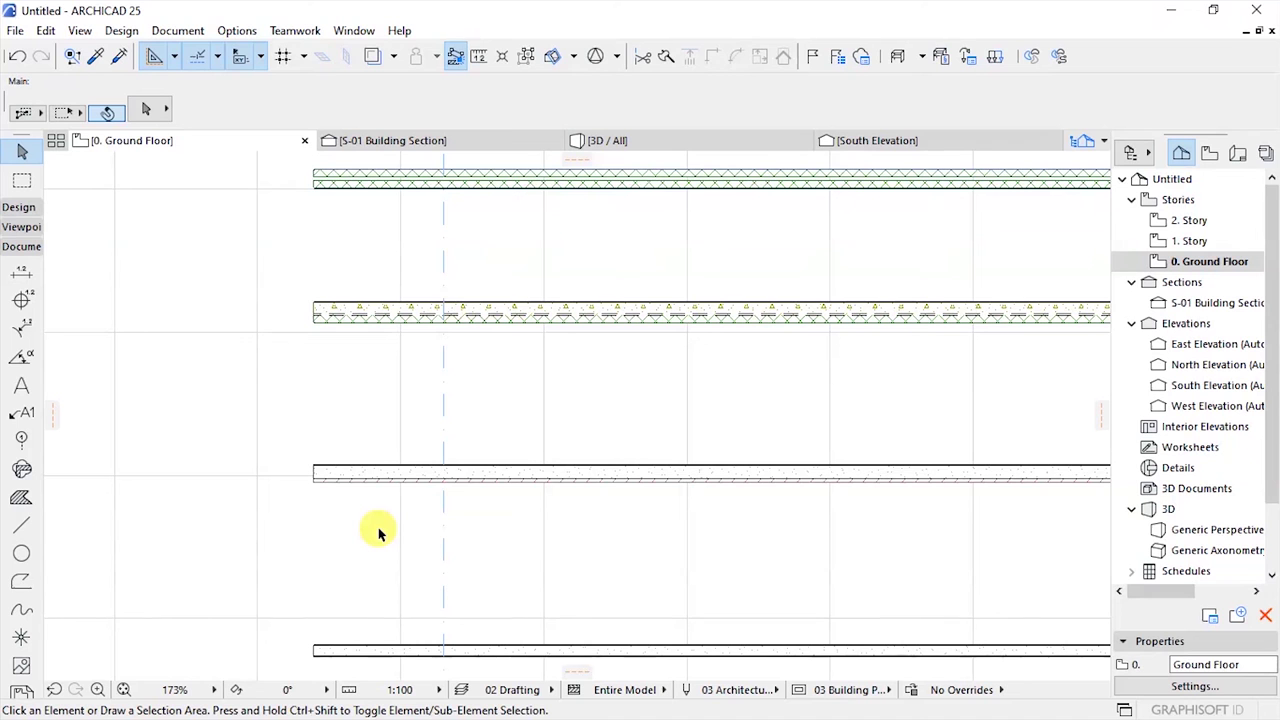
{"action": "scroll", "coordinate": [378, 533], "scroll_direction": "down", "scroll_amount": 5}
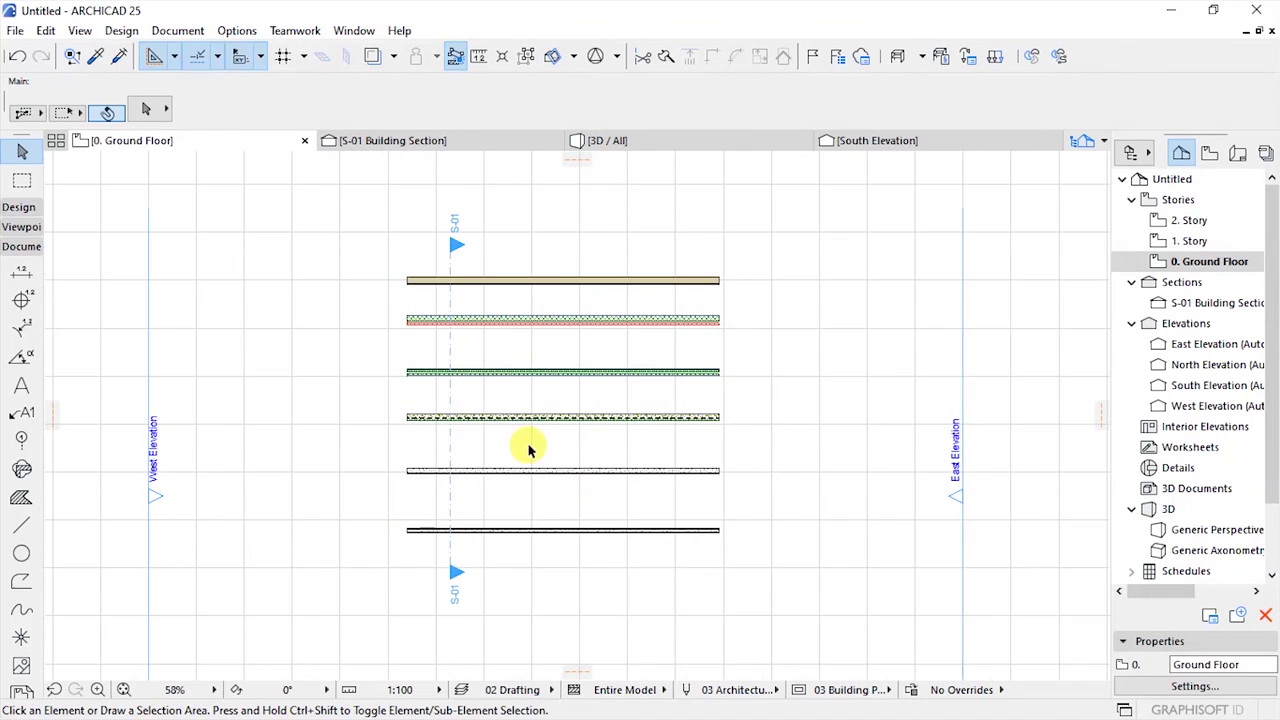
{"action": "scroll", "coordinate": [435, 450], "scroll_direction": "up", "scroll_amount": 3}
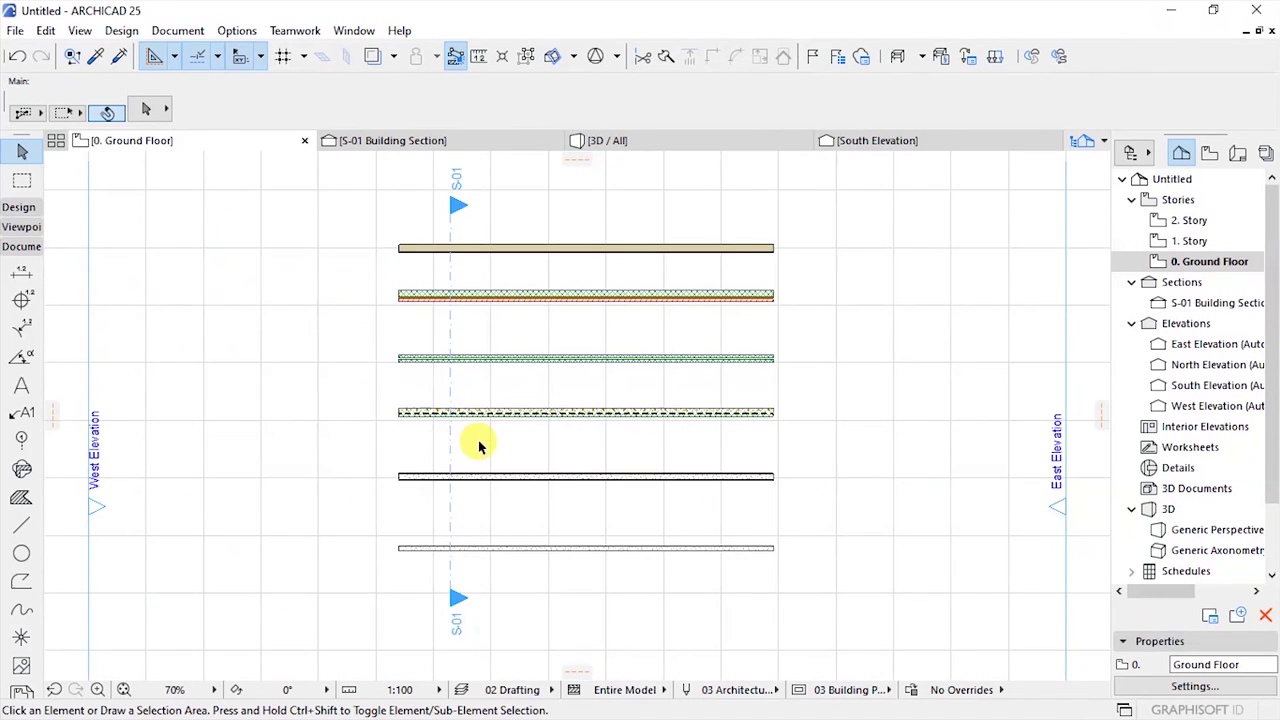
{"action": "scroll", "coordinate": [478, 446], "scroll_direction": "up", "scroll_amount": 3}
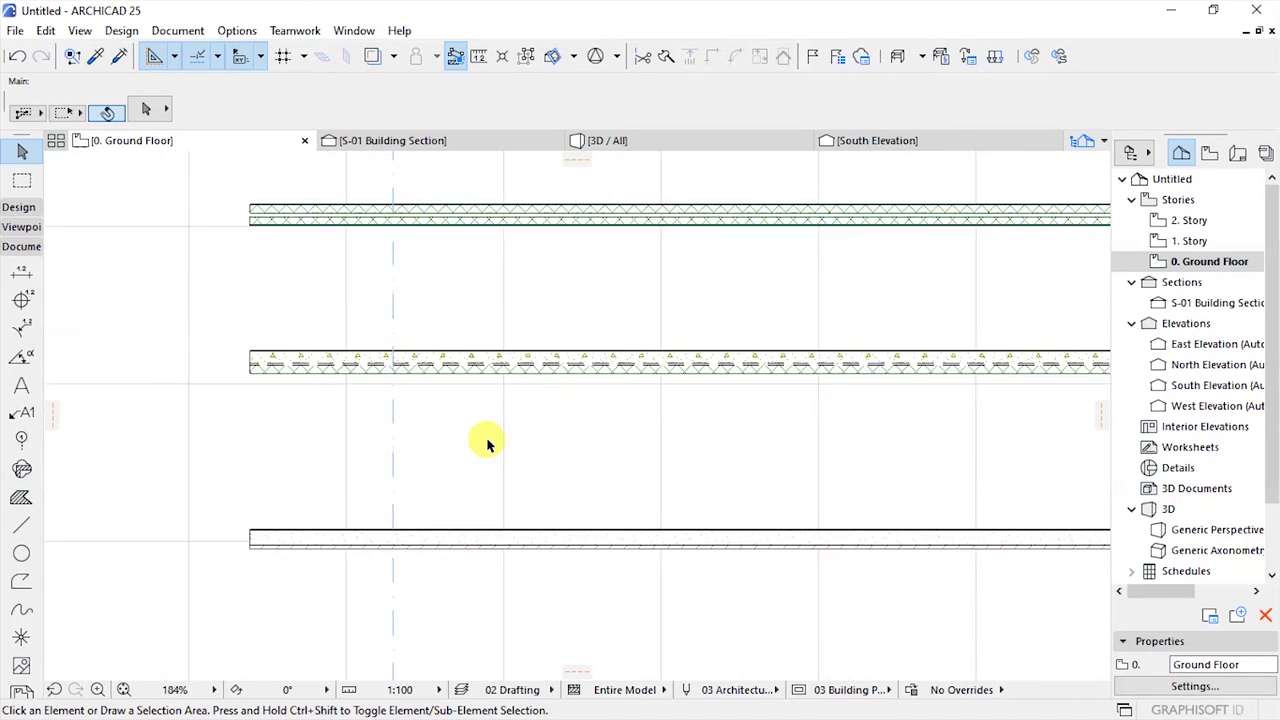